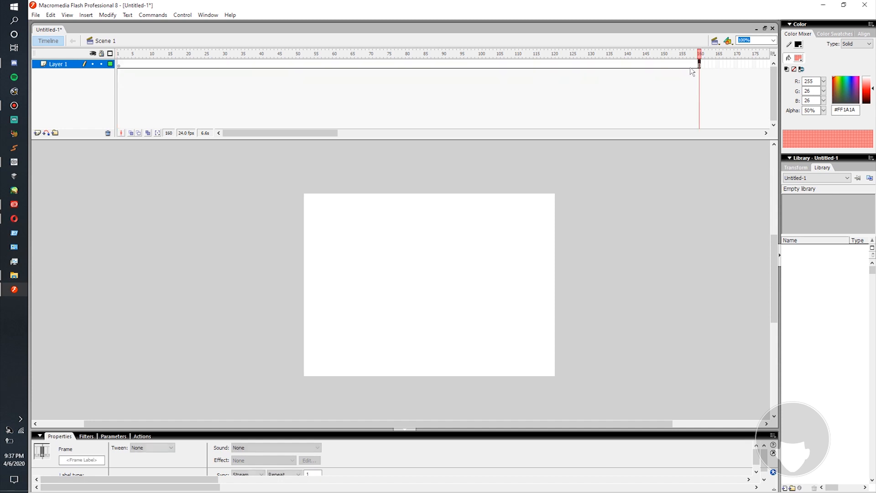
- Convert frames 1 to 160 of Layer 1 into keyframes and go back to frame 1
drag(120, 68, 700, 68)
key(F6)
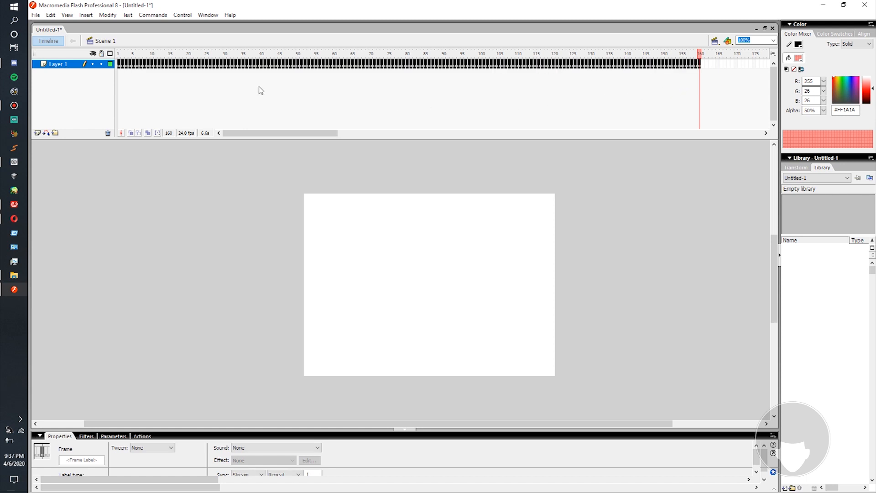
click(121, 66)
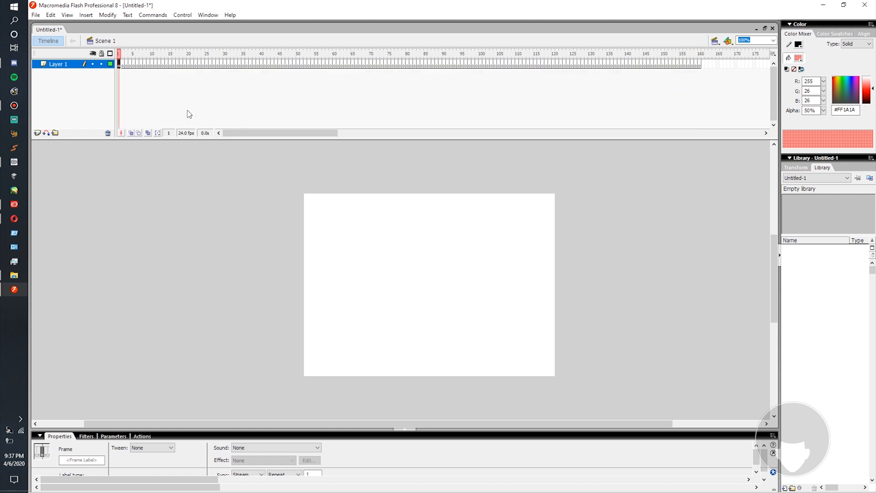
click(206, 64)
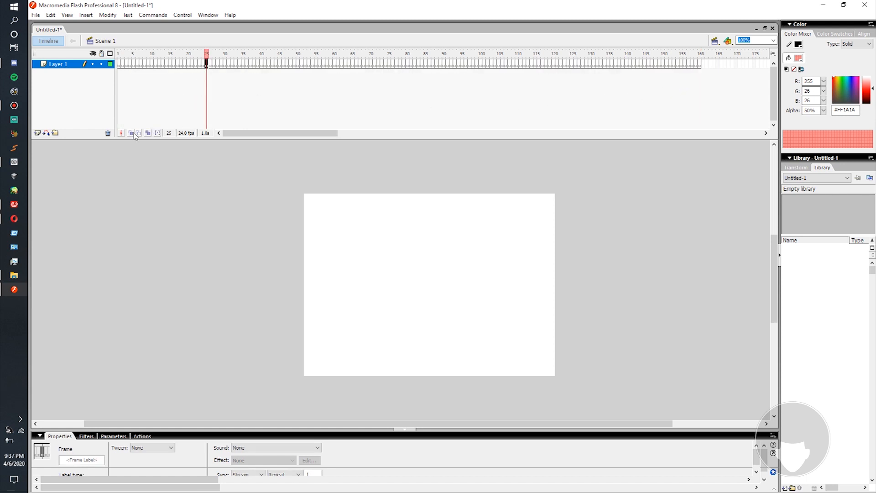
drag(216, 55, 196, 56)
click(120, 64)
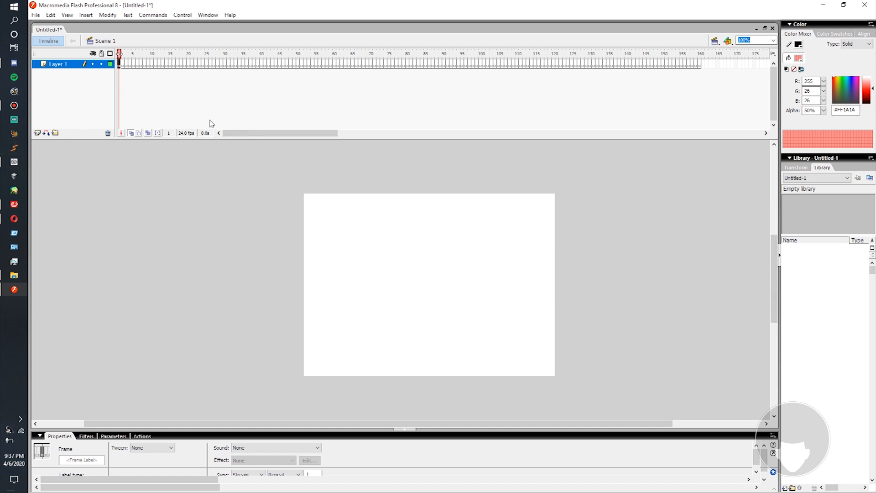
- Display the drawing tools in the workspace
click(208, 14)
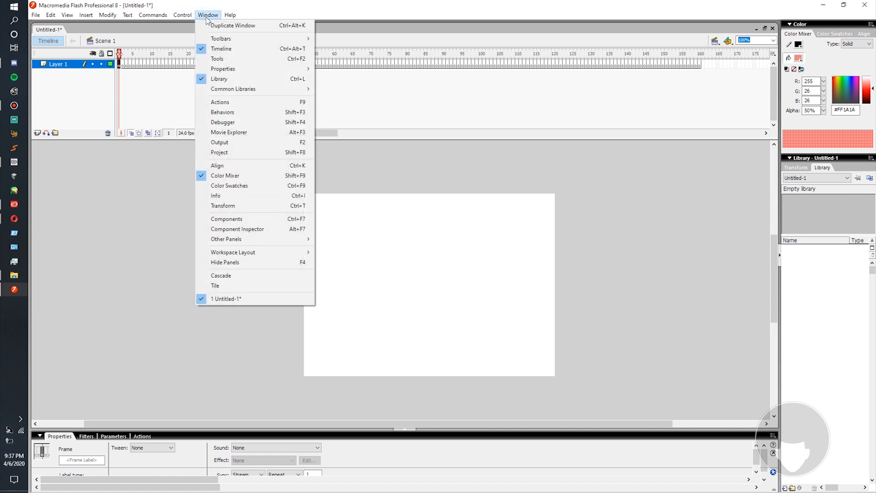
click(229, 59)
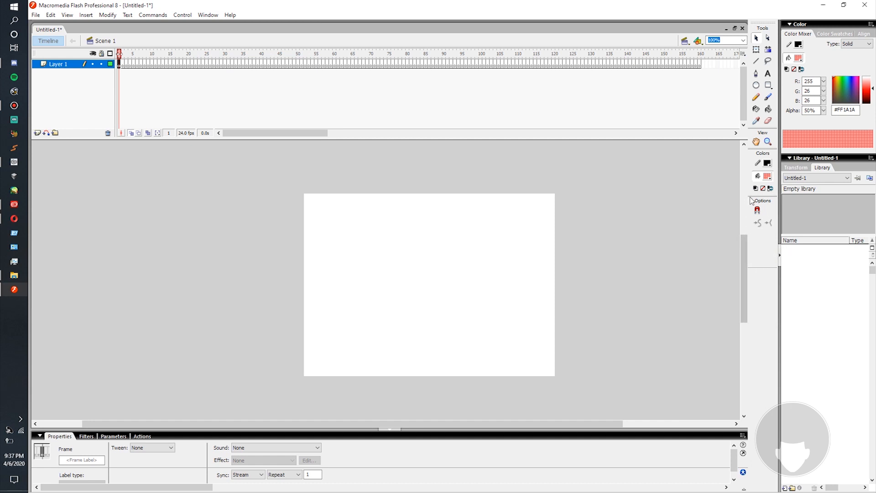
mouse_move(780, 204)
mouse_down()
mouse_move(770, 205)
mouse_move(793, 206)
mouse_up()
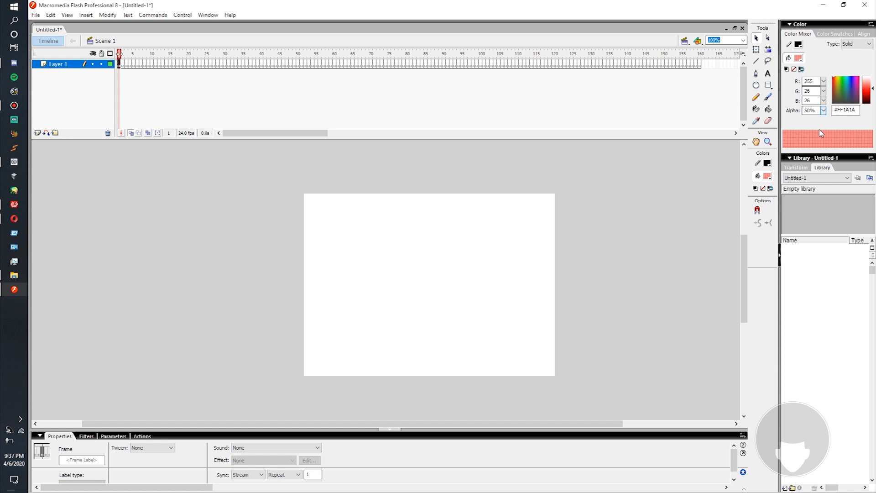
- Set the fill colour to yellow #FFFF1A at 100% alpha
drag(825, 113, 834, 54)
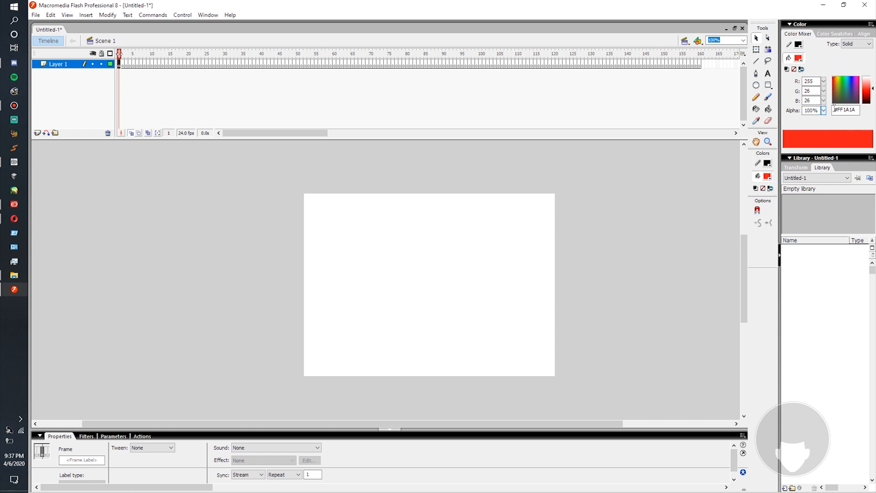
drag(845, 92, 841, 69)
- Dock the drawing tools at the workspace's outer edge and draw a circle about 35 px wide in the middle of the stage
click(755, 83)
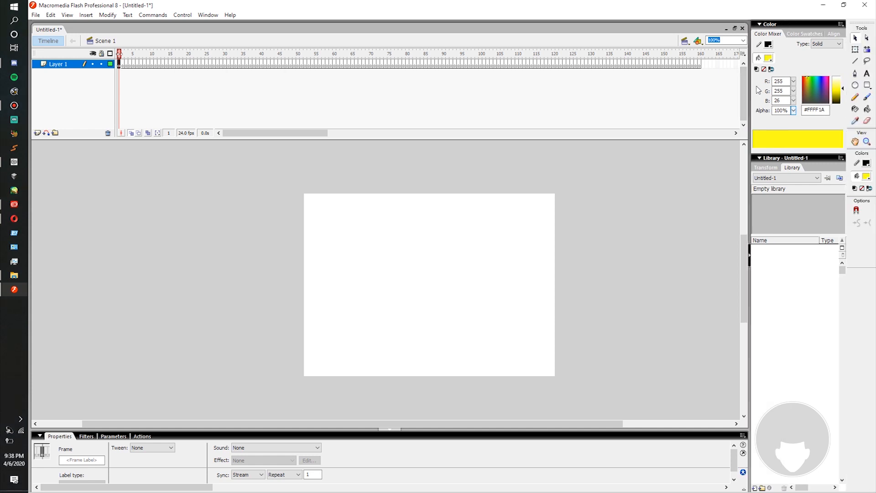
drag(856, 25, 743, 28)
click(855, 85)
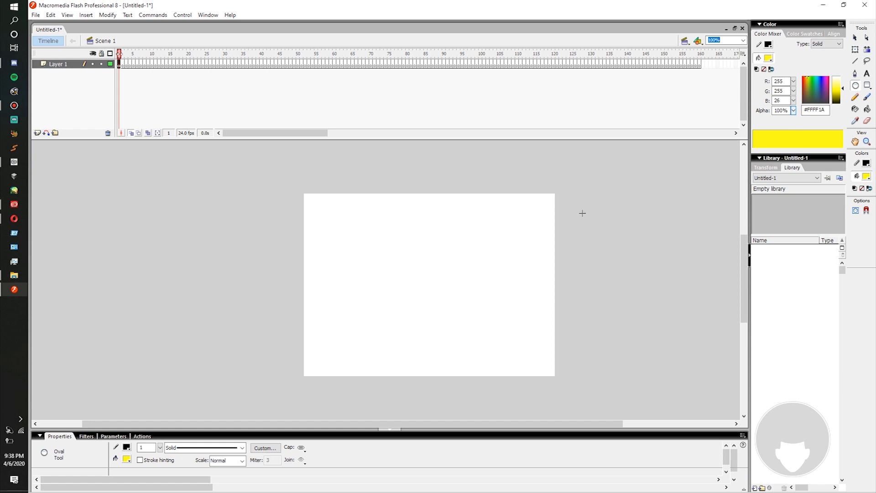
drag(420, 284, 436, 300)
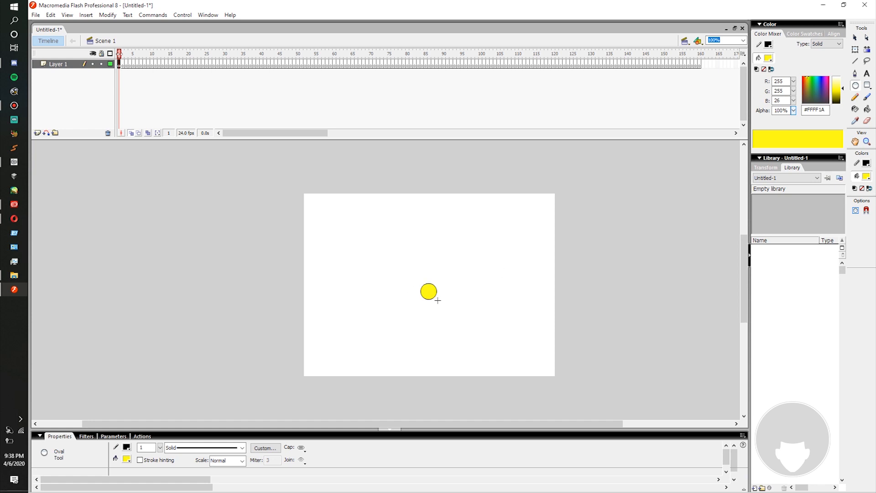
- Delete the circle's black outline and change its fill to #FFD01A
click(853, 40)
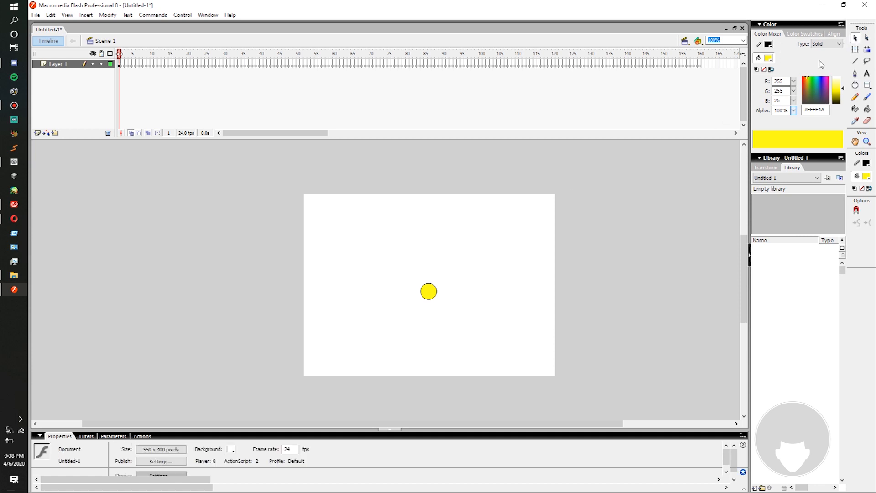
click(437, 298)
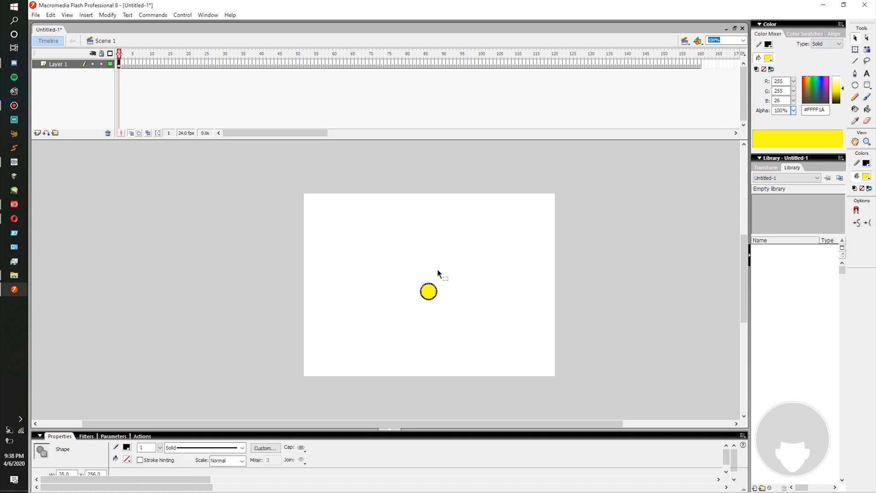
key(Delete)
click(432, 294)
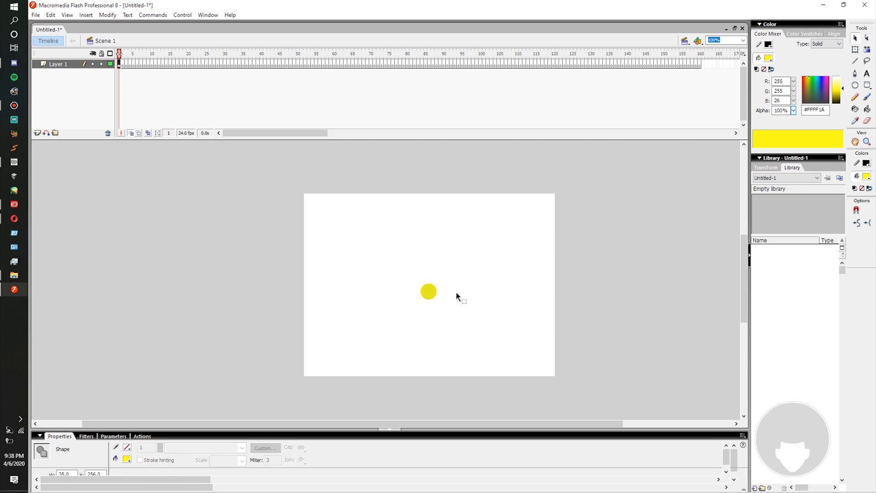
drag(807, 77, 805, 78)
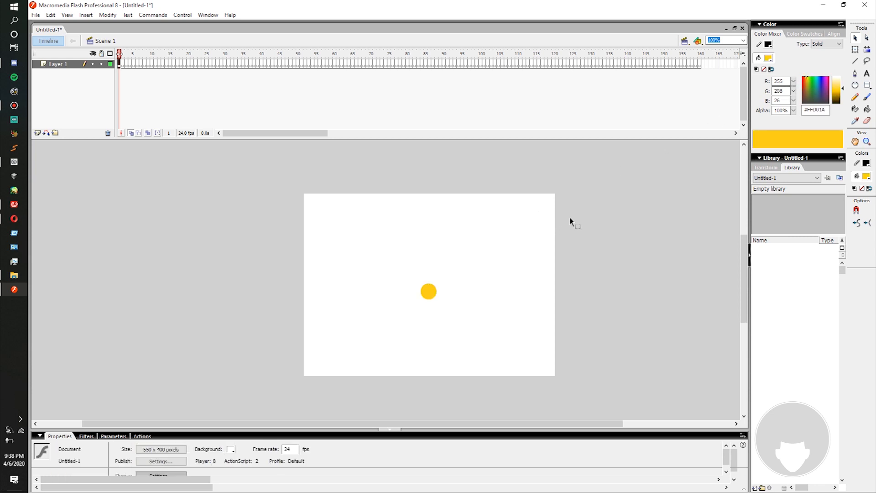
- Group the circle and move it to the lower middle of the stage
click(429, 292)
click(459, 295)
drag(431, 299, 433, 335)
key(shift+Up)
key(shift+Right)
key(shift+Up)
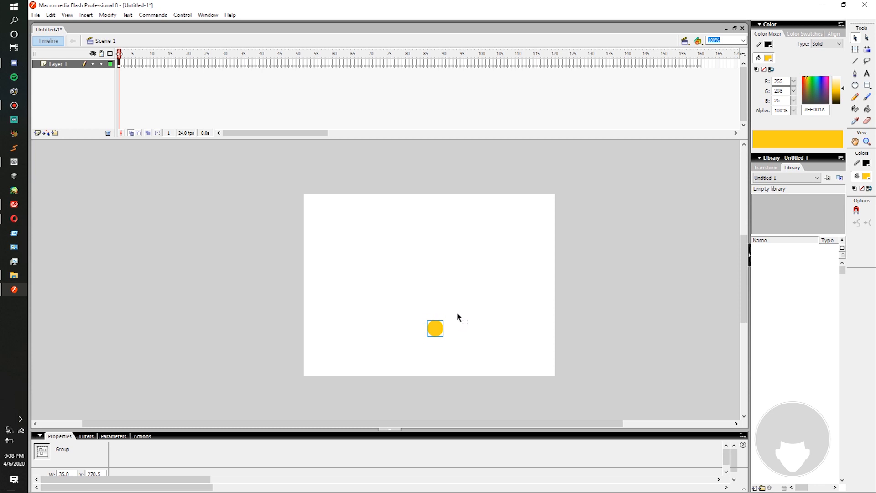
key(shift+Left)
key(shift+Right)
key(shift+Up)
key(shift+Down)
- Paint a slanted black torch with a thin handle and thick head in the area left of the stage with the Brush tool
key(ctrl+equal)
drag(373, 234, 426, 283)
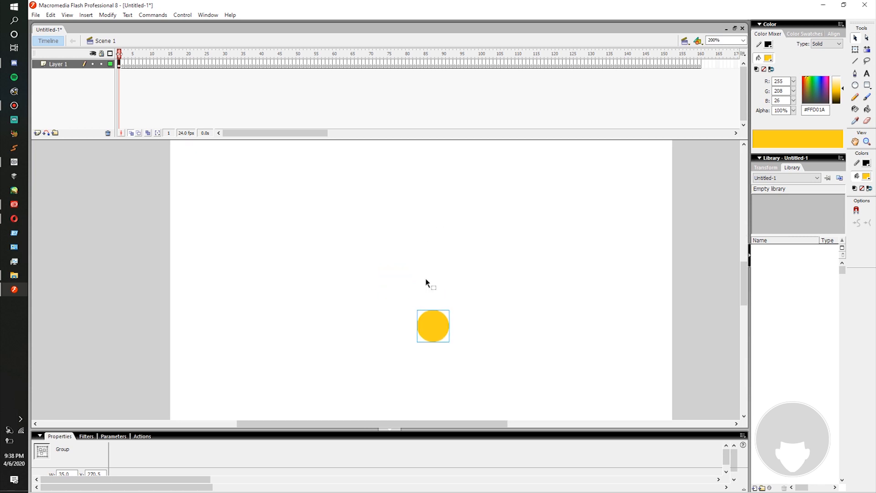
click(247, 283)
mouse_move(252, 273)
mouse_down()
mouse_move(291, 273)
mouse_move(272, 275)
mouse_move(277, 280)
mouse_up()
key(b)
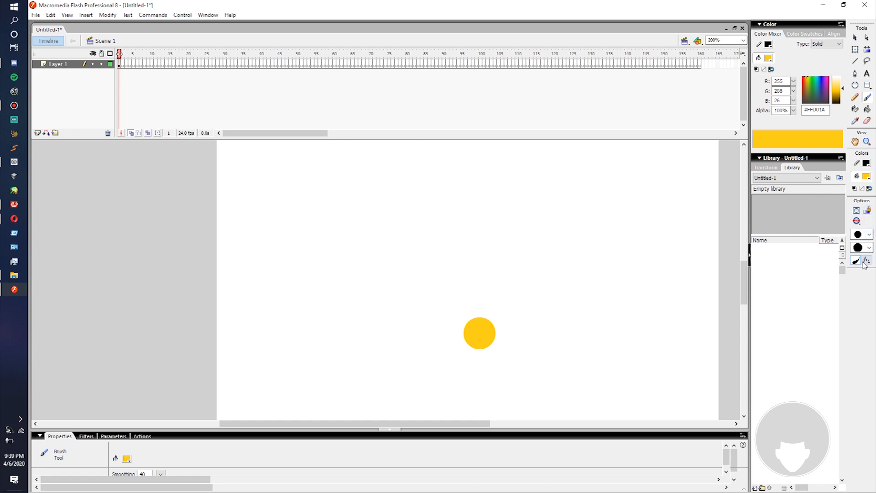
click(869, 189)
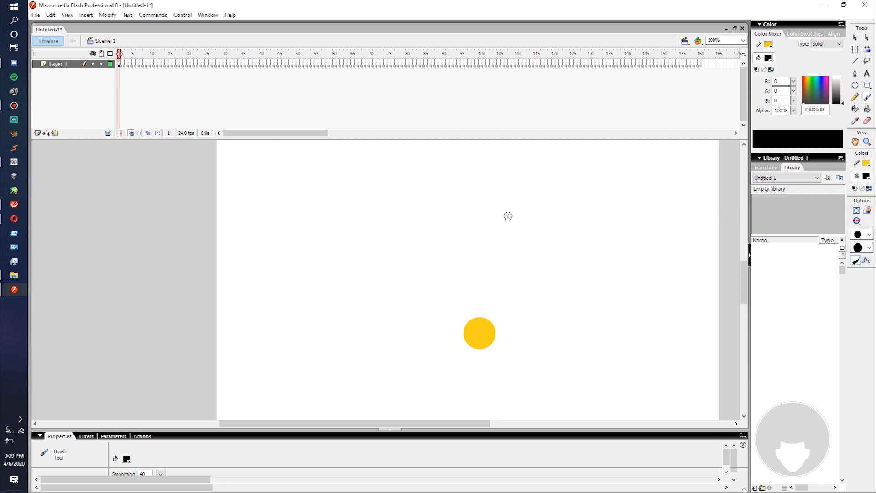
drag(109, 336, 151, 283)
key(ctrl+z)
mouse_move(111, 358)
mouse_down()
mouse_move(144, 293)
mouse_move(153, 296)
mouse_move(157, 274)
mouse_up()
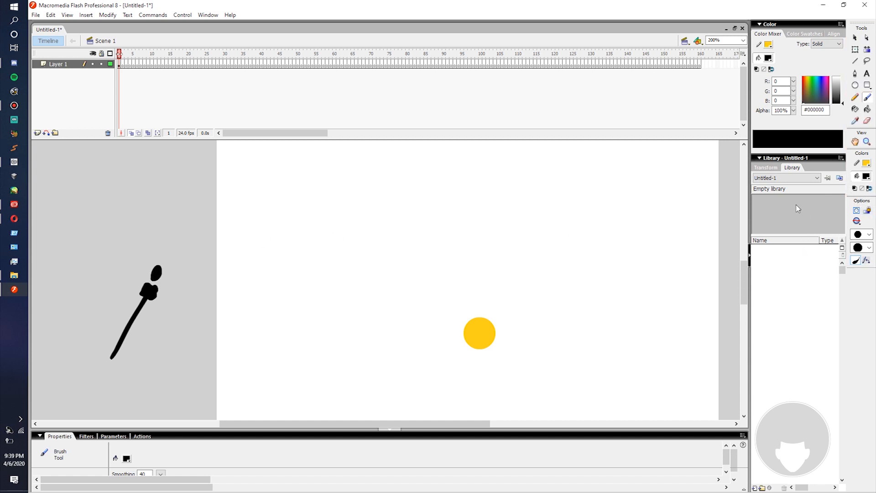
- Paint #FFD01A flames and trailing sparks on the slanted torch's tip and add lighter #FEE378 highlights
click(867, 190)
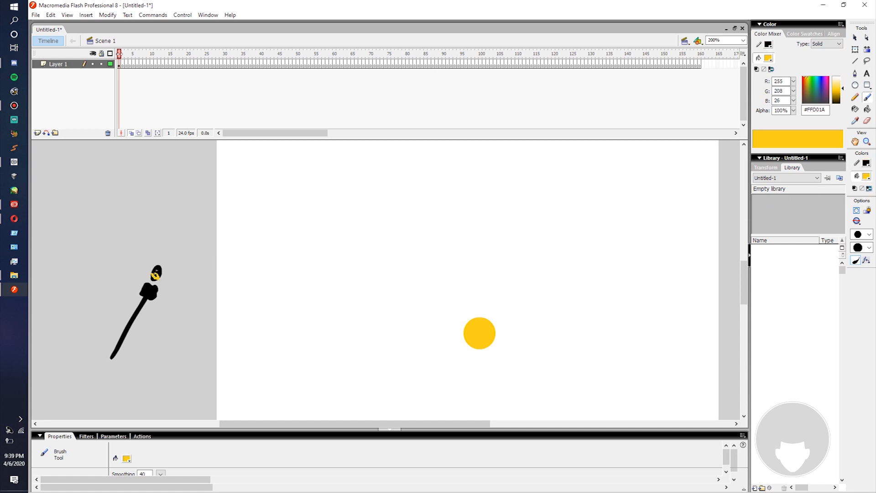
mouse_move(163, 264)
mouse_down()
mouse_move(148, 277)
mouse_move(141, 233)
mouse_up()
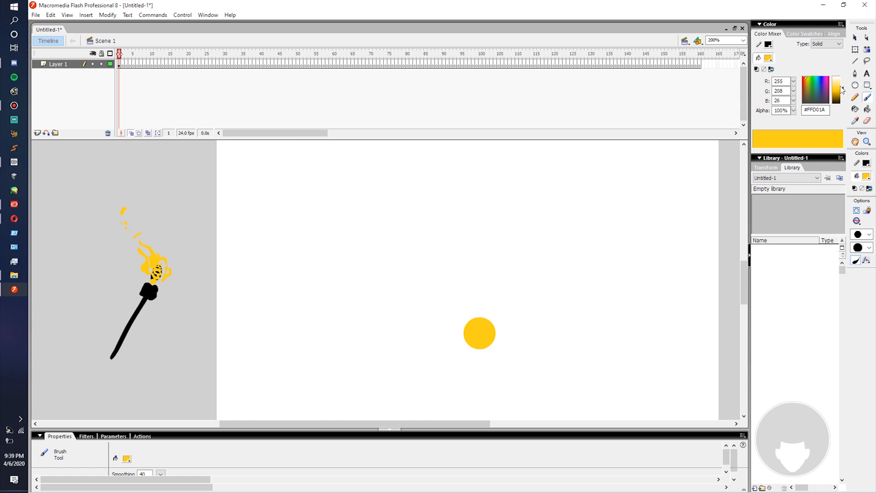
drag(845, 90, 843, 83)
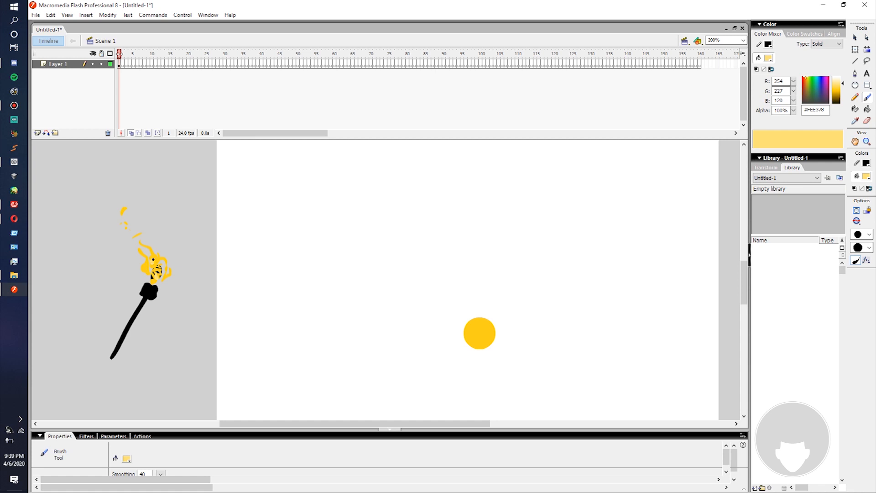
drag(152, 250, 146, 269)
- Paint a second, upright black torch between the slanted torch and the stage's left edge
key(i)
key(b)
click(869, 188)
drag(253, 245, 270, 252)
key(ctrl+z)
key(space)
mouse_move(203, 249)
mouse_down()
mouse_move(279, 245)
mouse_move(275, 203)
mouse_up()
drag(273, 241, 272, 235)
drag(257, 362, 261, 305)
key(ctrl+z)
drag(267, 388, 266, 300)
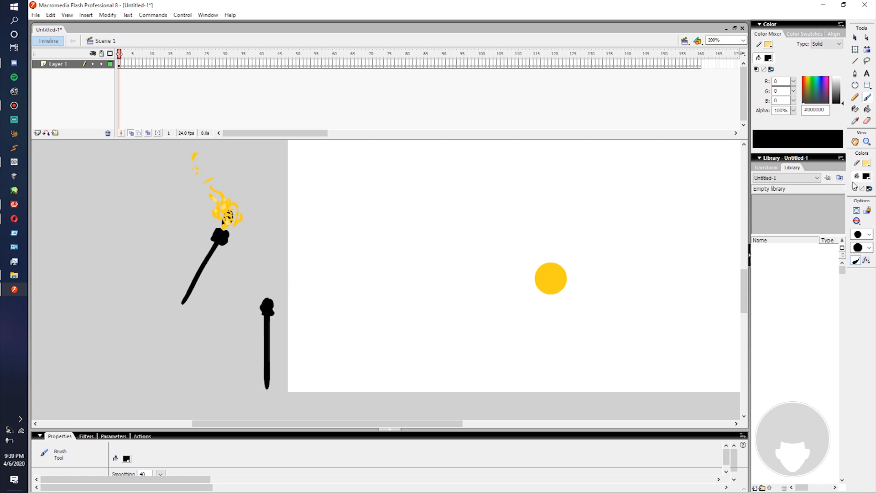
- Paint an arched #FEE378 flame around the upright torch's head and add #FFD01A accents to it
click(869, 189)
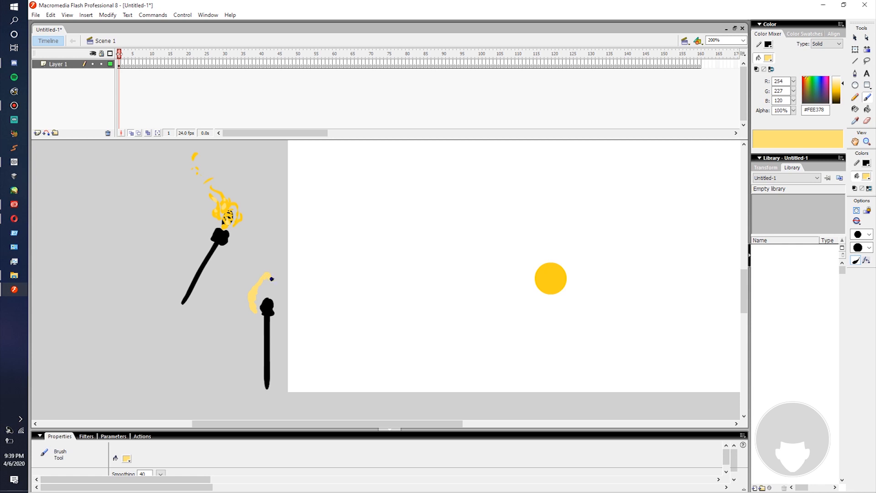
drag(282, 306, 280, 310)
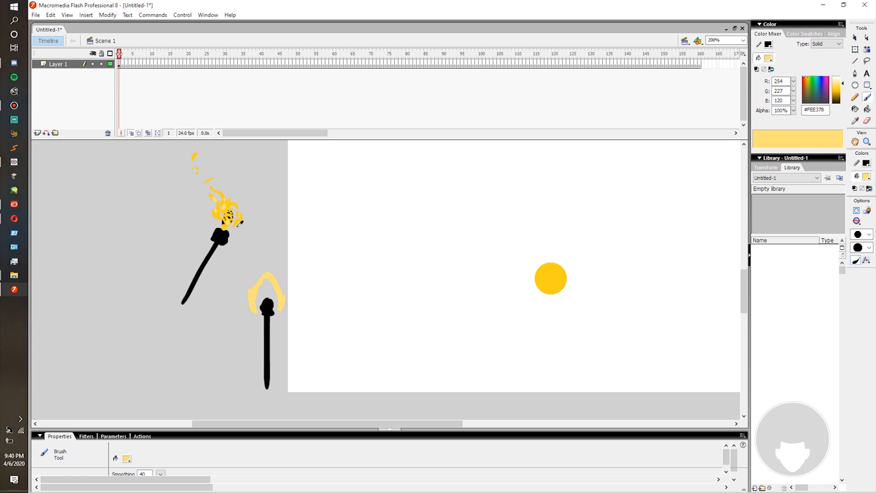
key(i)
click(230, 202)
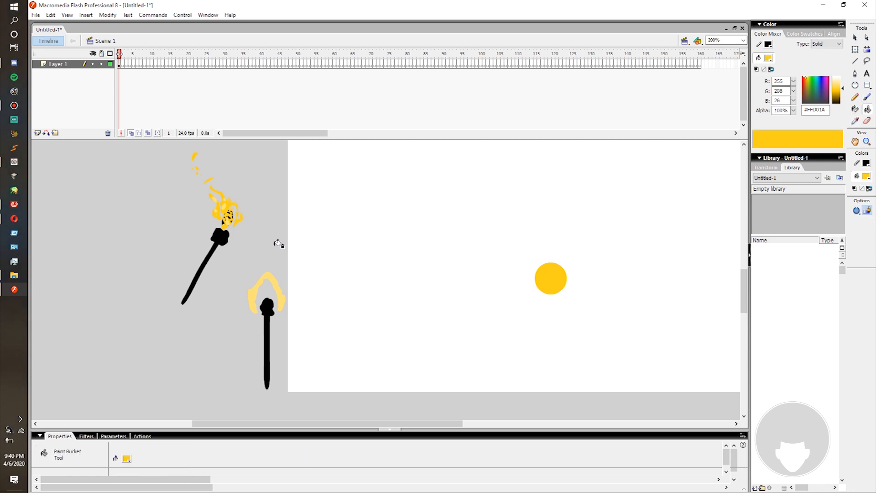
key(b)
drag(254, 305, 256, 293)
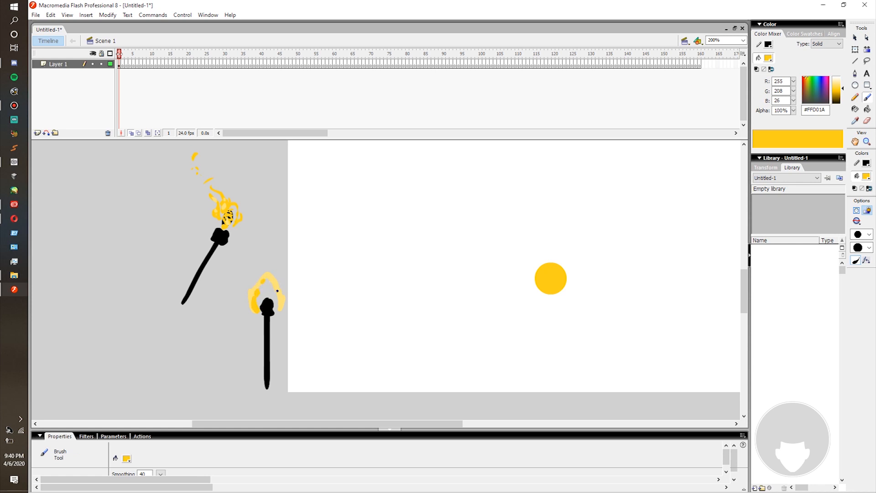
click(280, 299)
mouse_move(294, 276)
mouse_down()
mouse_move(268, 306)
mouse_move(260, 303)
mouse_move(265, 263)
mouse_move(221, 288)
mouse_up()
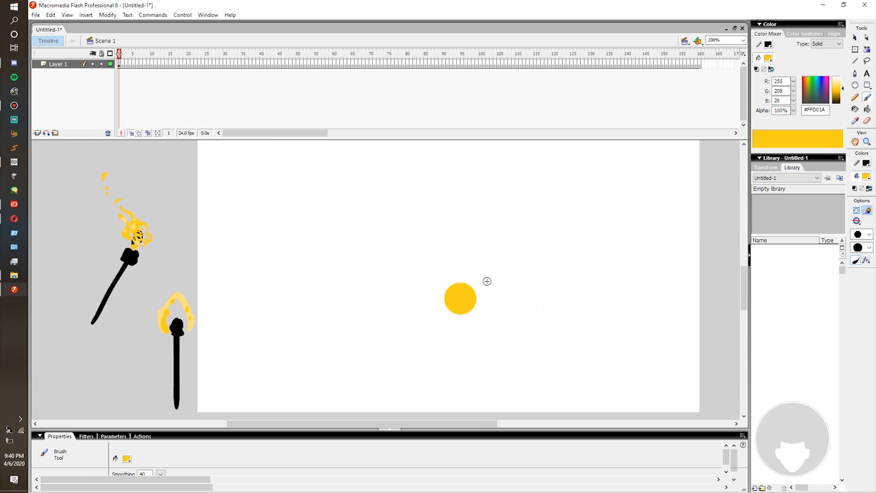
key(i)
mouse_move(487, 256)
mouse_down()
mouse_move(426, 289)
mouse_move(445, 293)
mouse_move(446, 279)
mouse_up()
key(b)
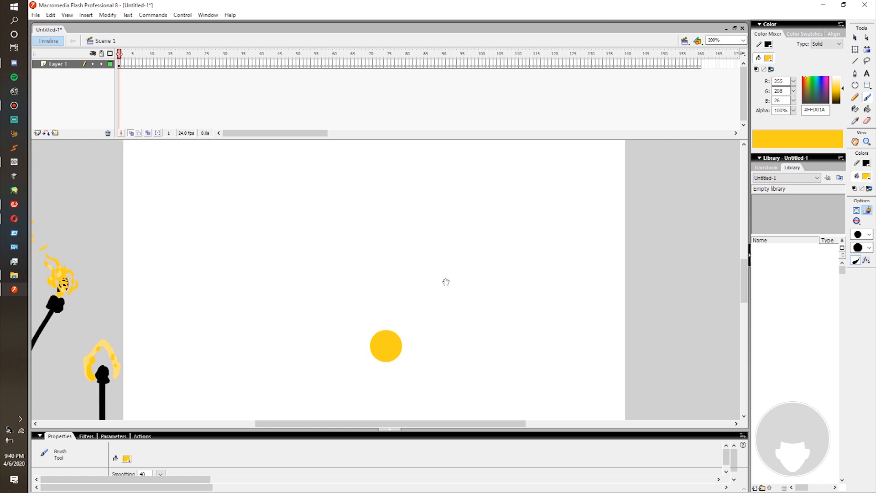
click(868, 188)
click(869, 190)
mouse_move(387, 240)
mouse_down()
mouse_move(396, 256)
mouse_move(369, 230)
mouse_up()
key(ctrl+z)
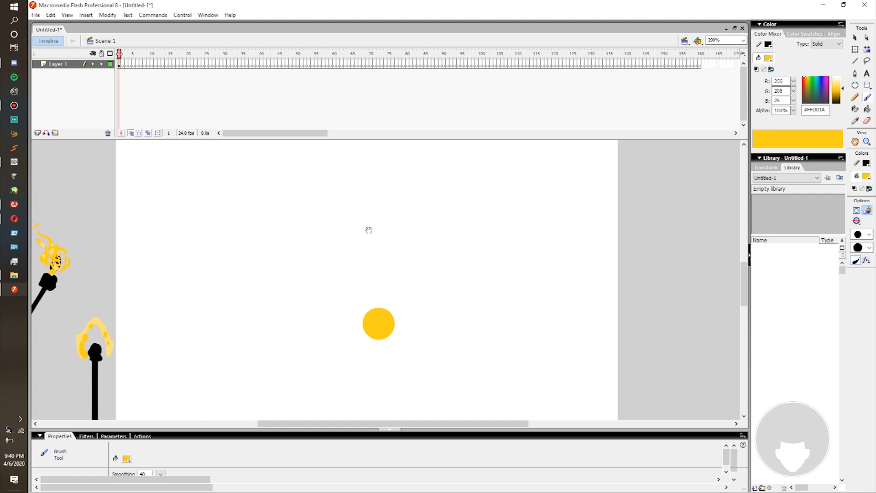
- Move the grouped circle horizontally to the right side of the stage, at about x 503
click(119, 64)
ctrl+click(323, 300)
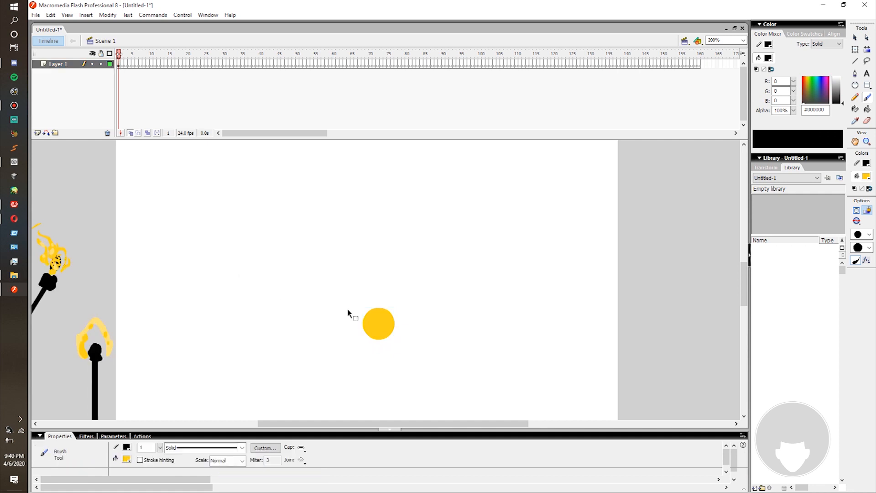
drag(379, 329, 591, 325)
drag(419, 244, 427, 260)
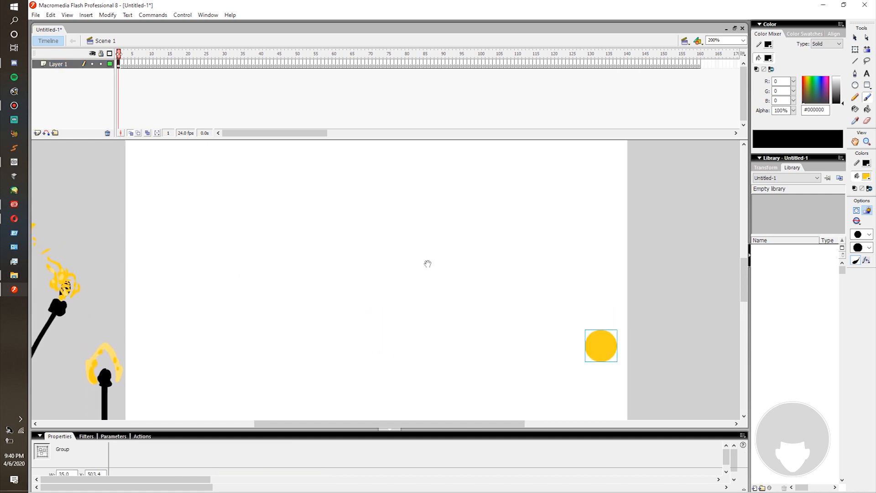
key(b)
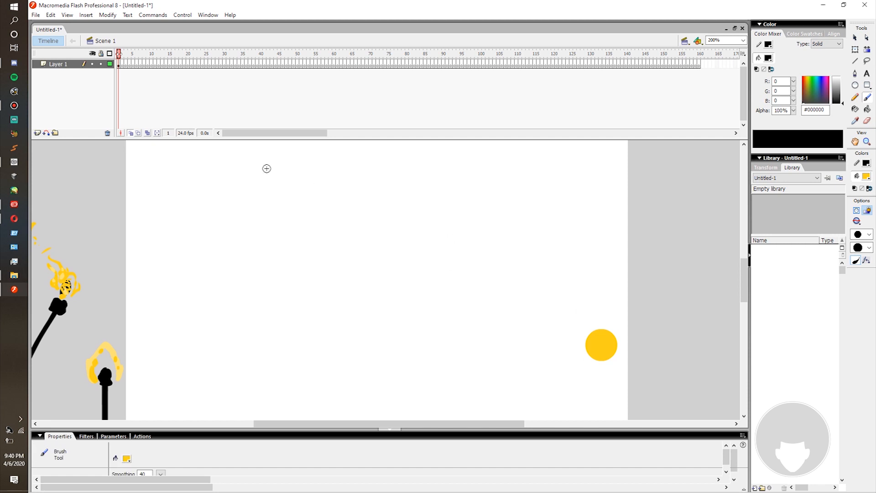
click(119, 67)
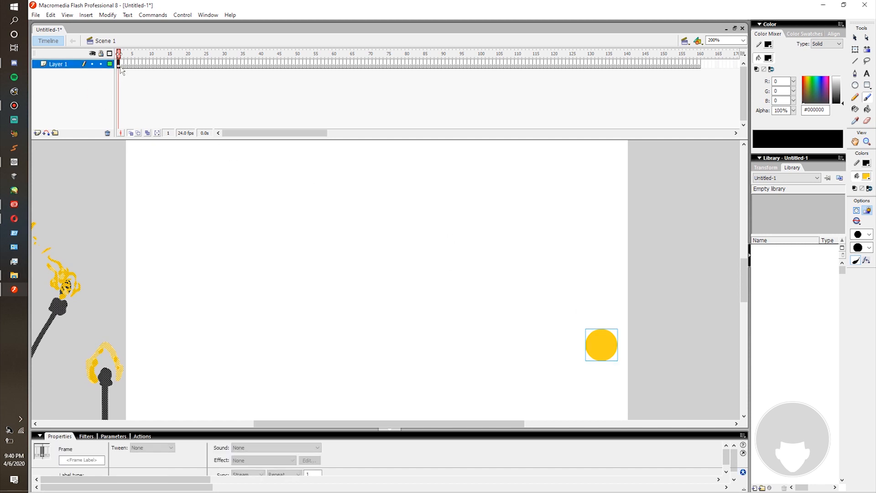
click(122, 66)
click(119, 67)
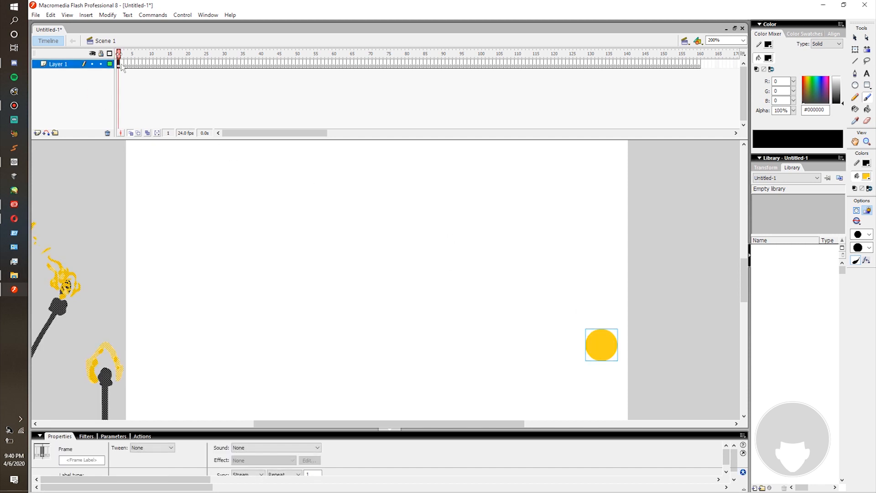
click(461, 261)
key(b)
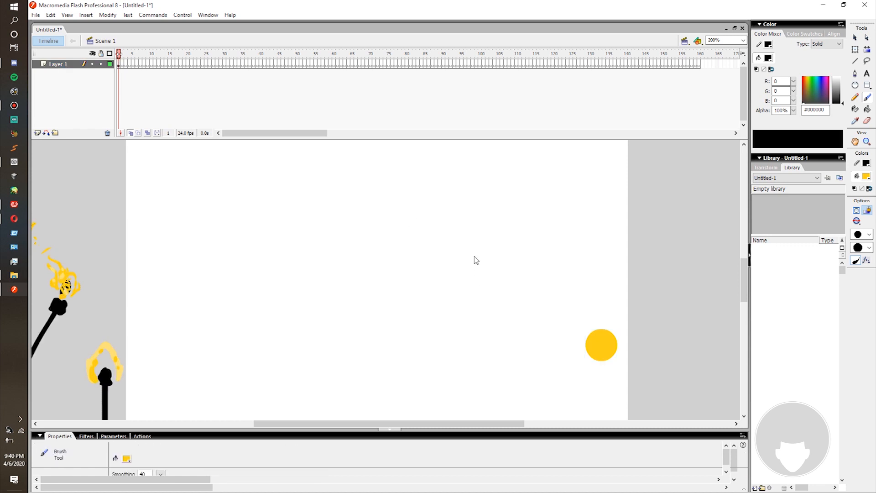
- Sample the pale yellow #FEE378 from the upright torch's flame as the Brush fill colour
key(i)
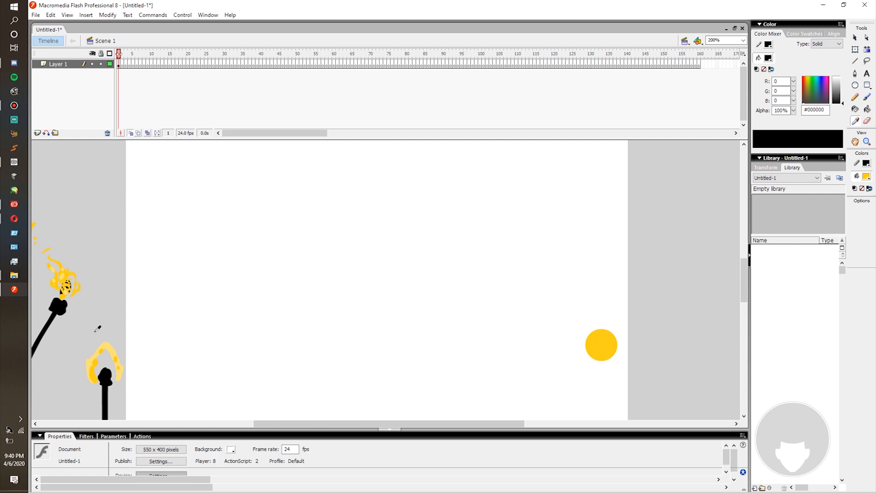
click(113, 347)
key(b)
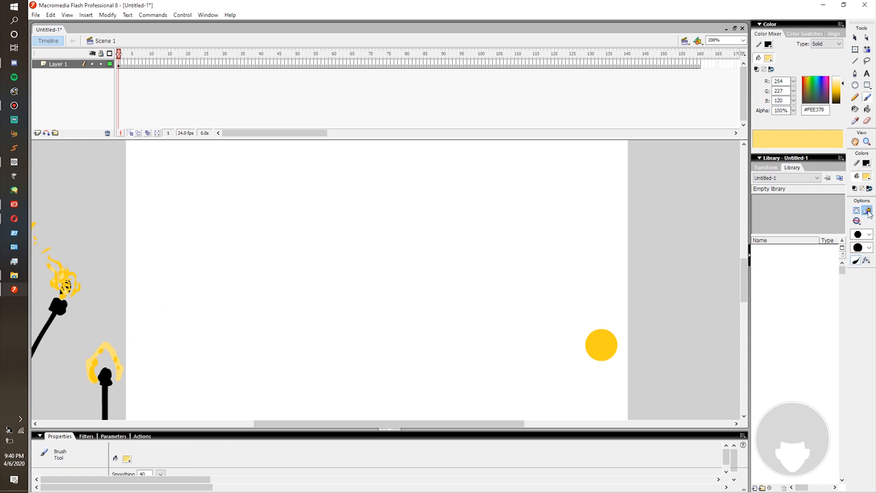
- Move the grouped yellow circle in frame 1 slightly to the left along the same height
click(119, 64)
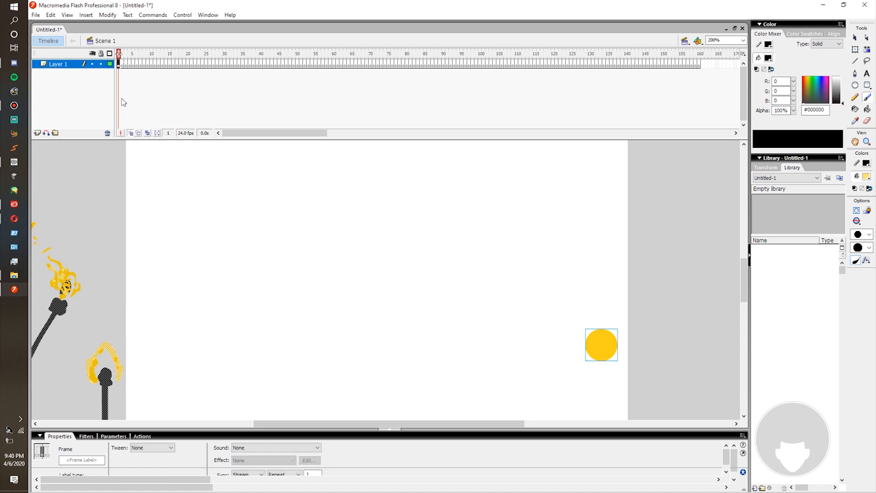
ctrl+click(470, 226)
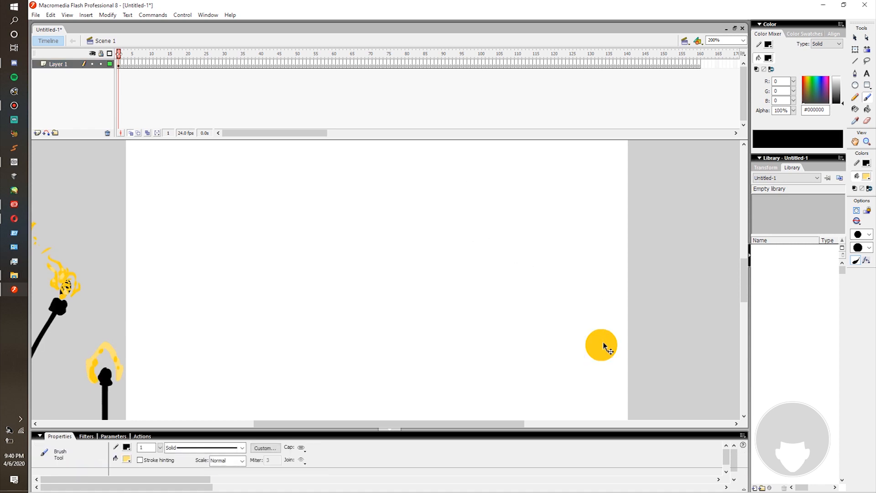
drag(604, 349, 589, 349)
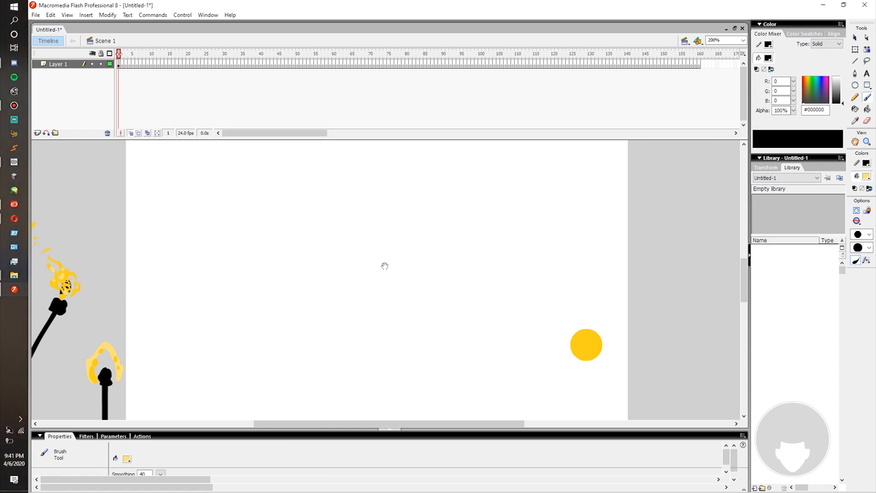
drag(343, 254, 352, 237)
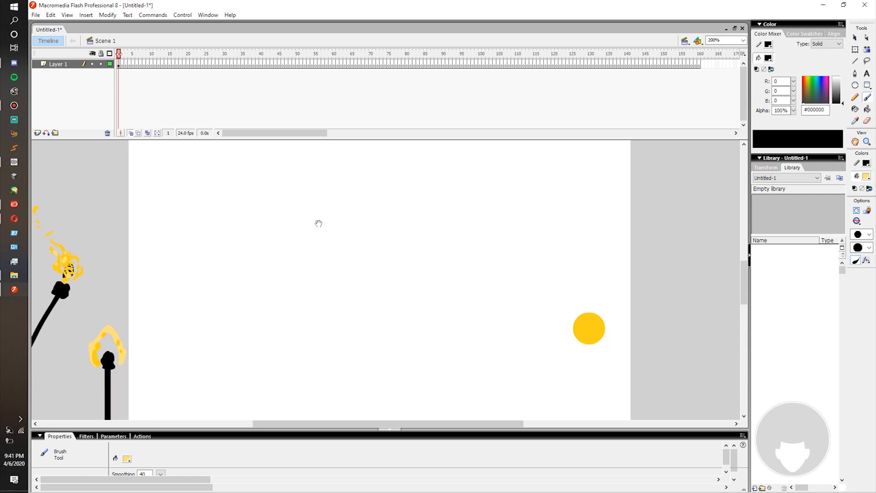
click(121, 64)
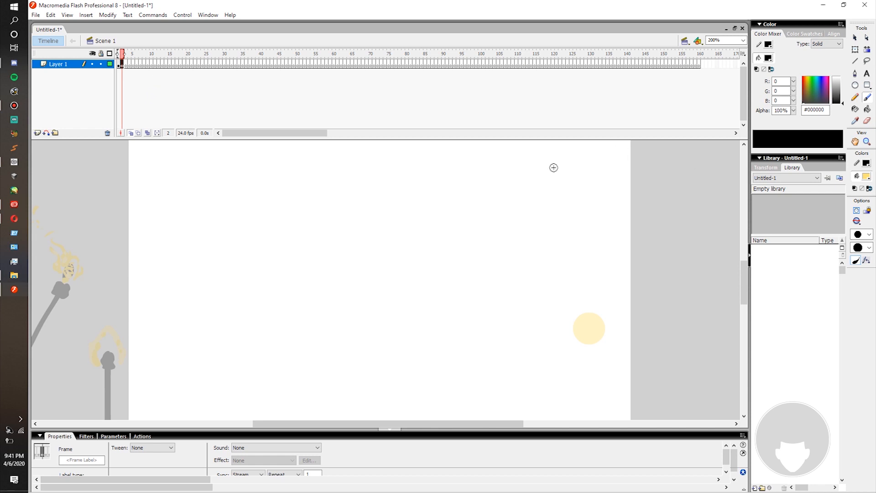
click(120, 65)
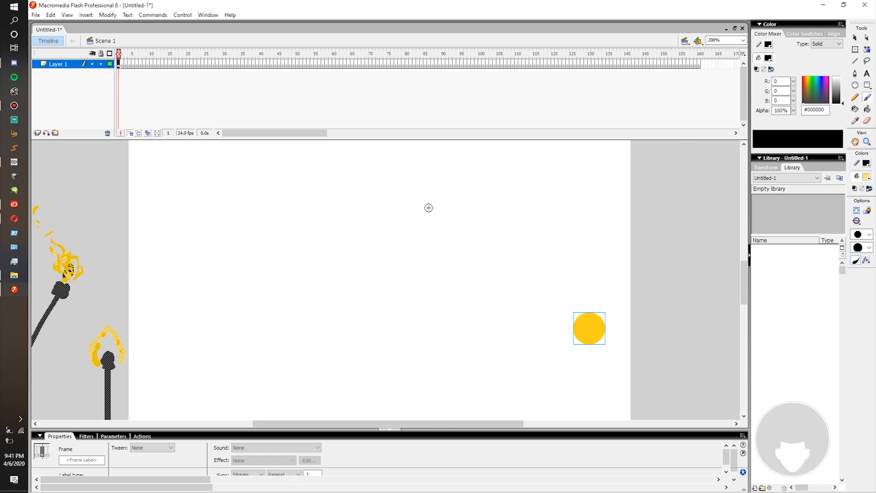
click(614, 315)
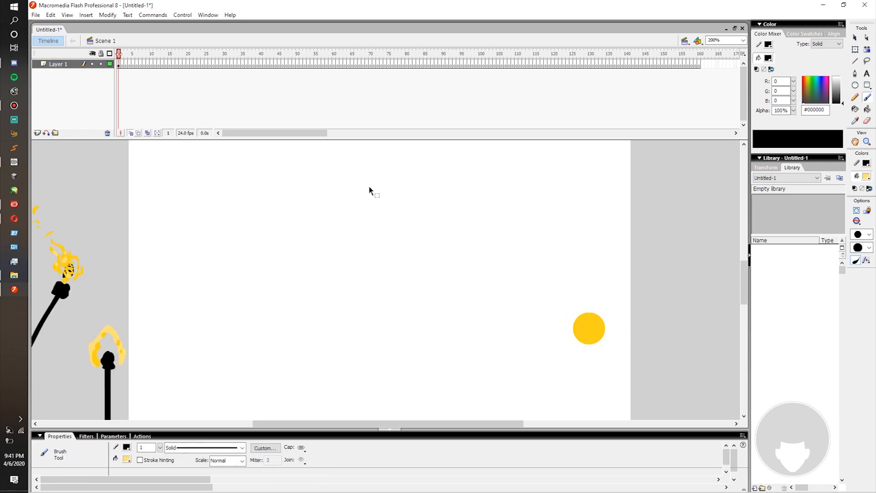
click(121, 65)
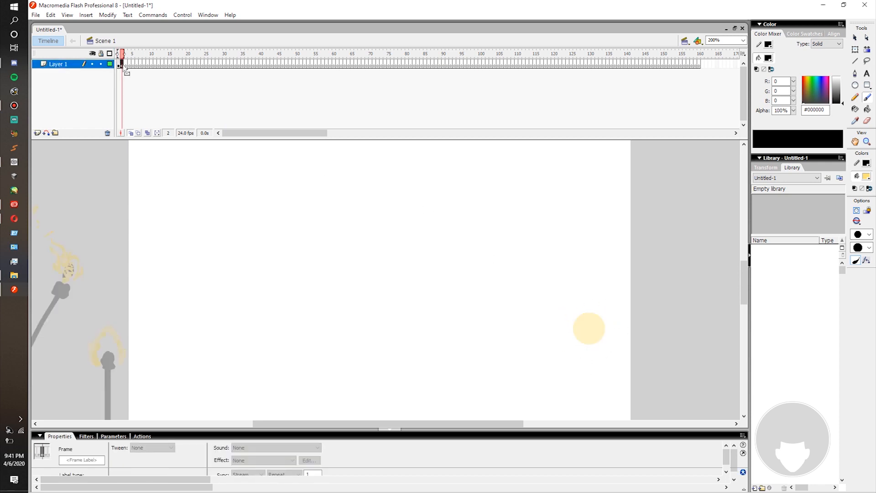
click(125, 74)
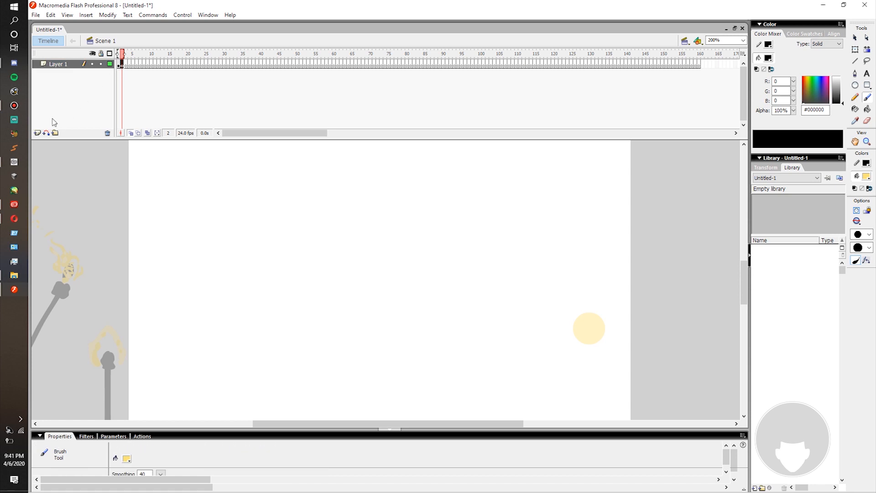
- Add a new layer, place it beneath Layer 1 and return to frame 1 of Layer 1
click(38, 133)
drag(70, 68, 69, 94)
click(119, 64)
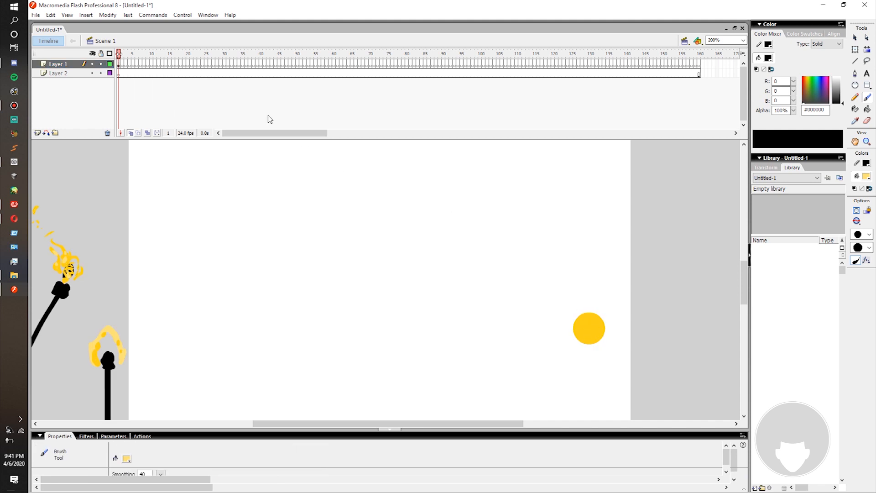
- Cut the torches and circle from Layer 1's first frame, paste them in place on Layer 2 and lock Layer 2
click(120, 64)
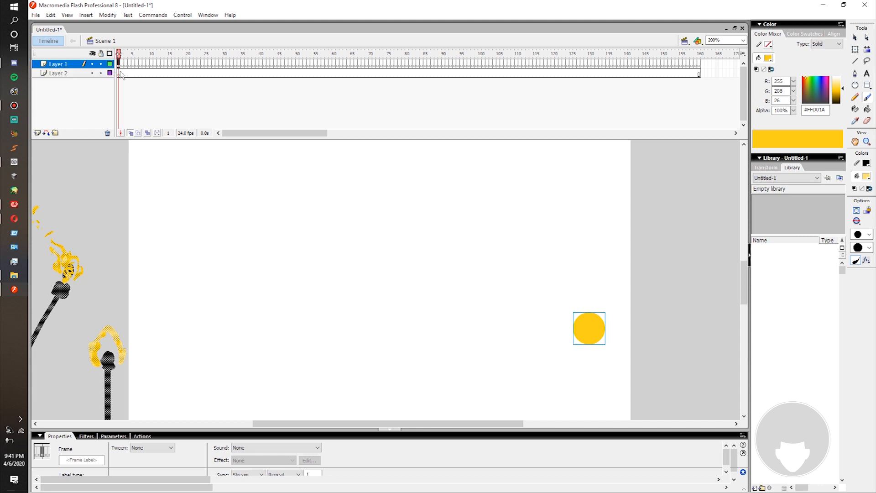
key(ctrl+x)
click(121, 75)
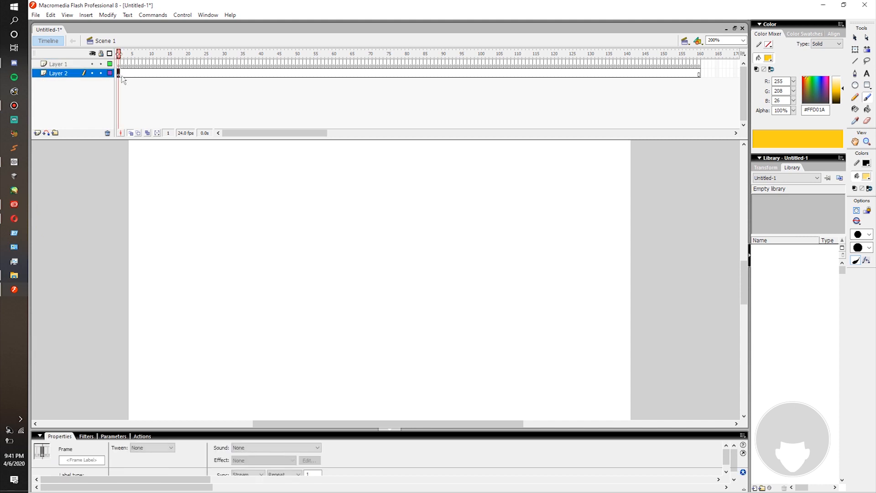
key(ctrl+shift+v)
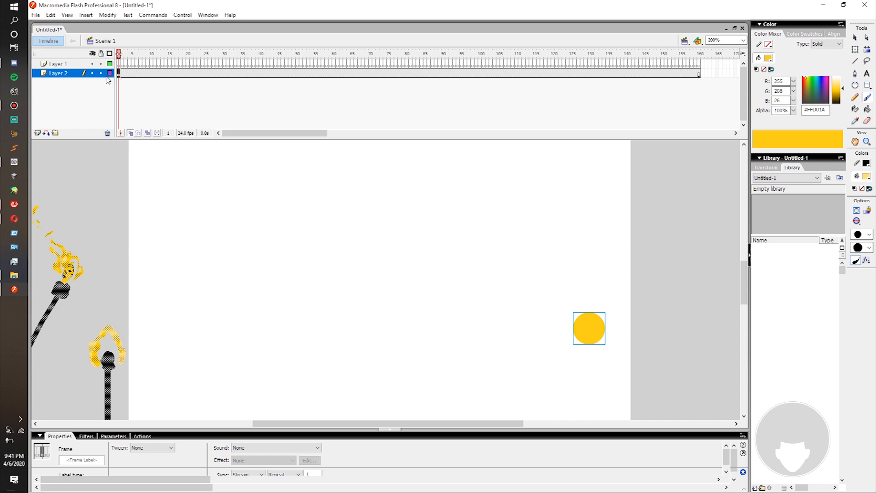
click(101, 73)
- Activate the Brush on frame 1 of Layer 1 and set its fill colour to orange #FF6600
click(119, 65)
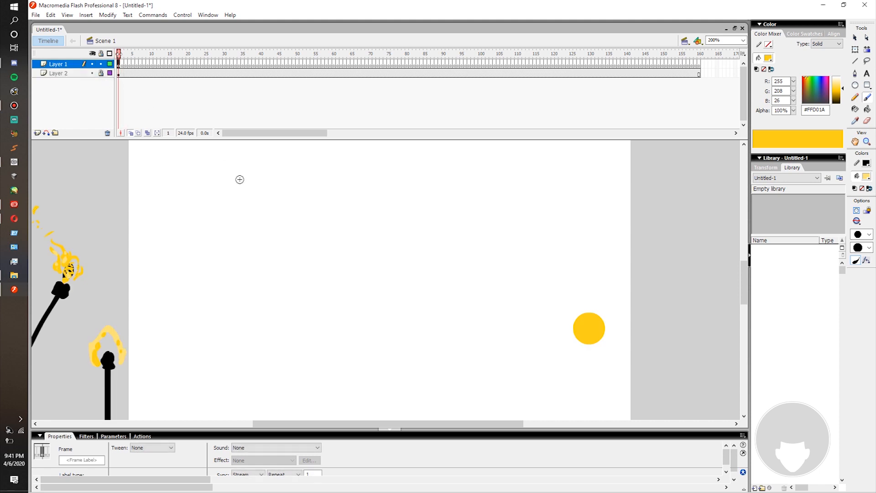
key(b)
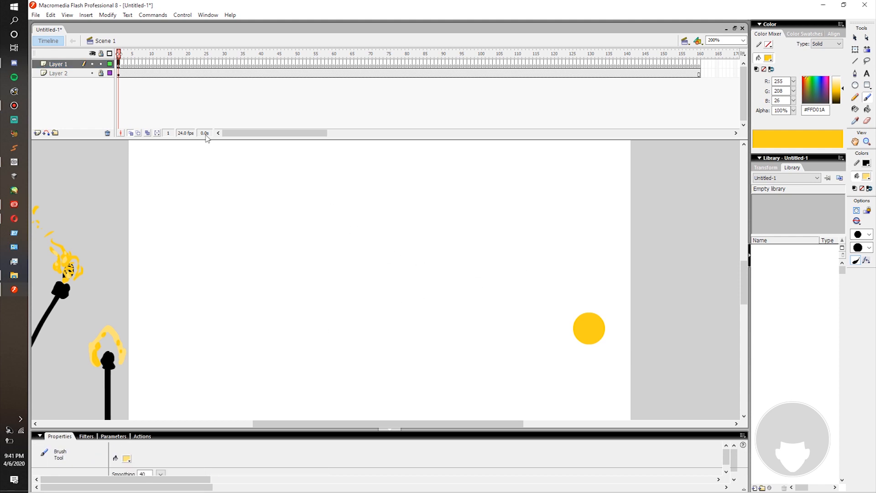
click(868, 178)
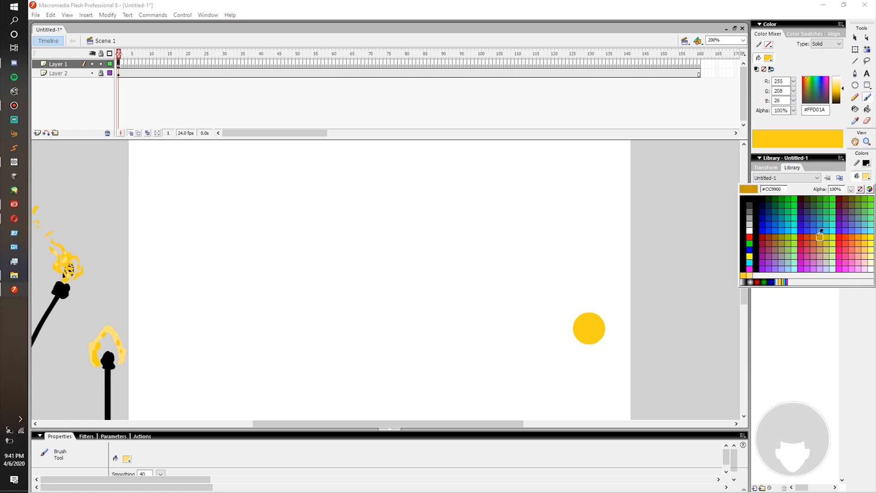
click(850, 237)
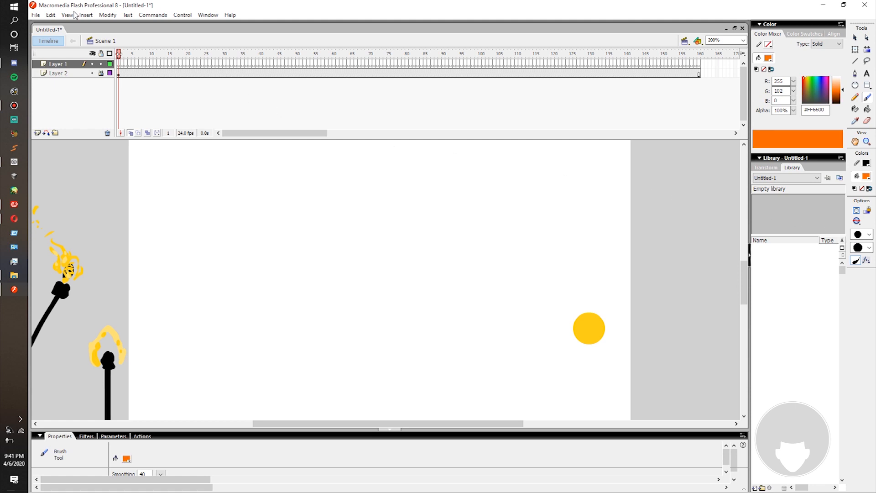
click(119, 66)
- Reduce the Brush to the fifth-smallest size and select frame 1 of Layer 1
click(860, 236)
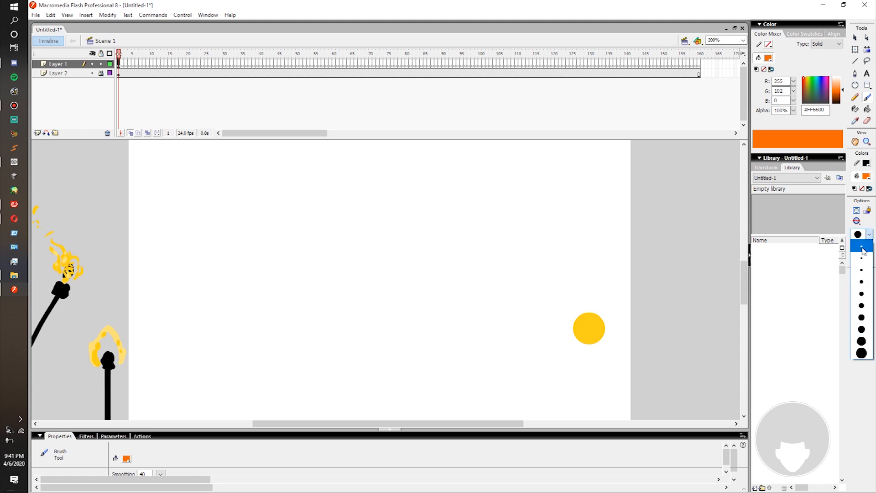
click(864, 297)
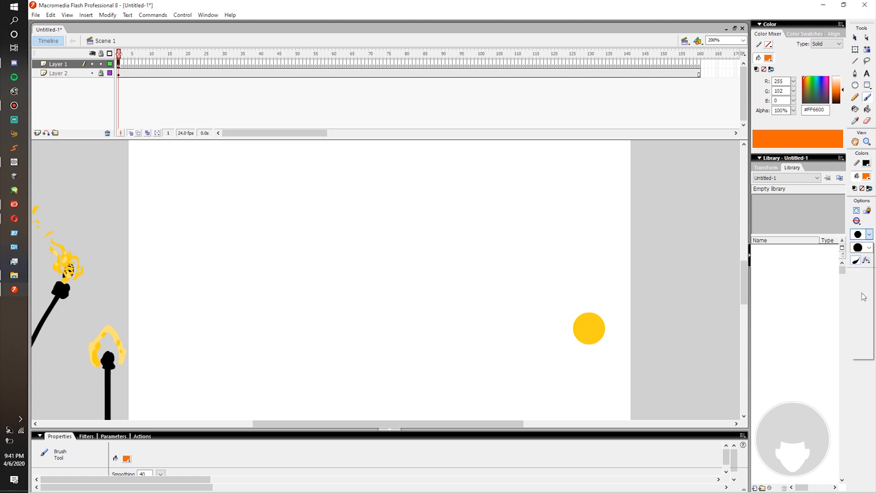
click(119, 65)
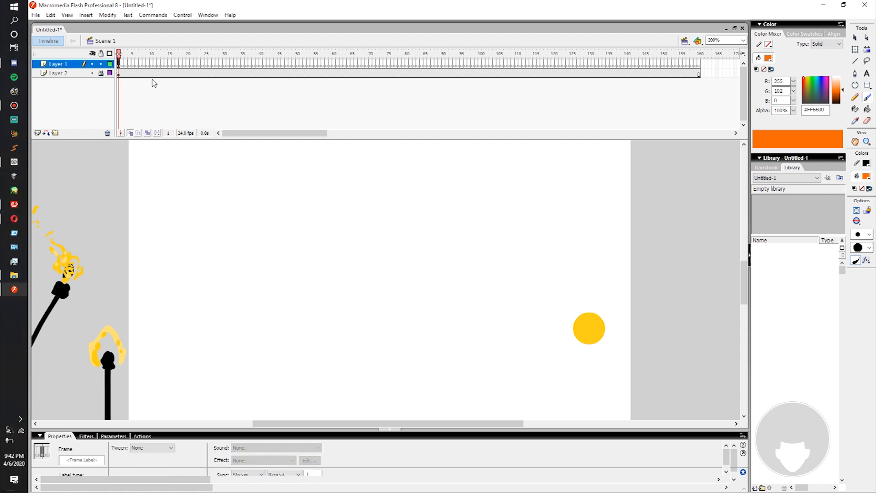
- Swap the stroke and fill colours, and set the fill to bright yellow #FFFF33
click(870, 189)
click(867, 176)
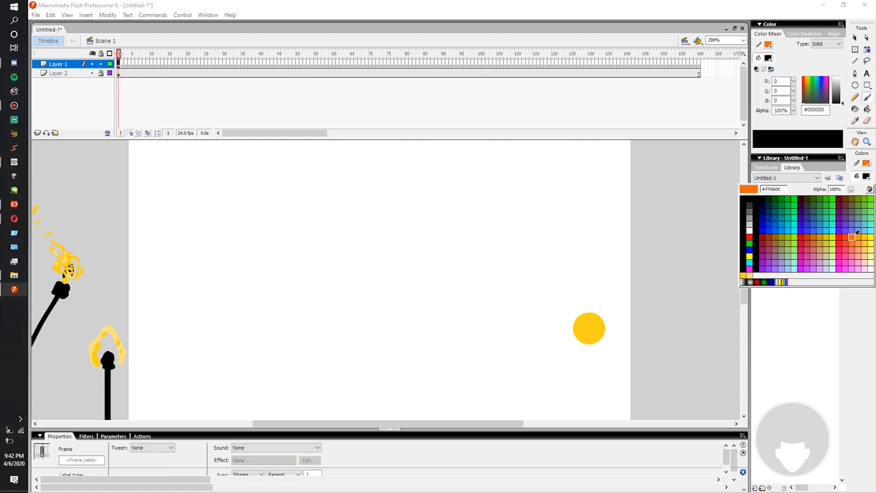
click(870, 241)
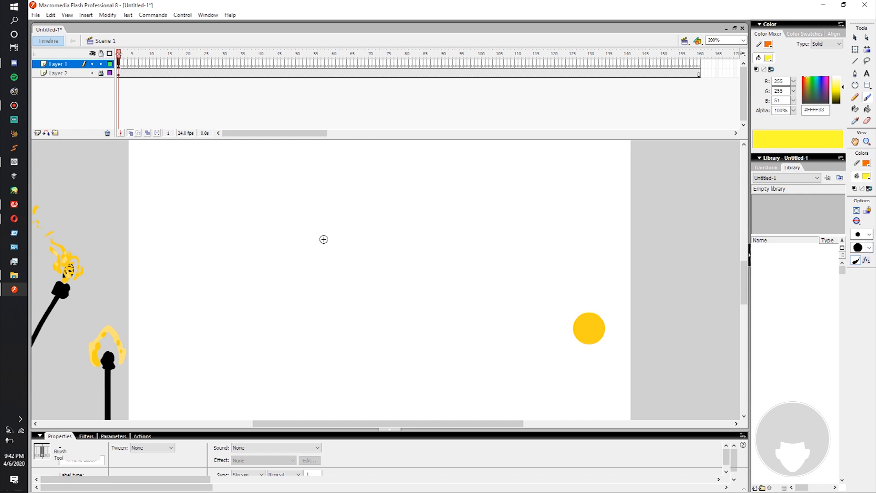
- Paint a short trial brush stroke in the middle of the stage and undo it
key(b)
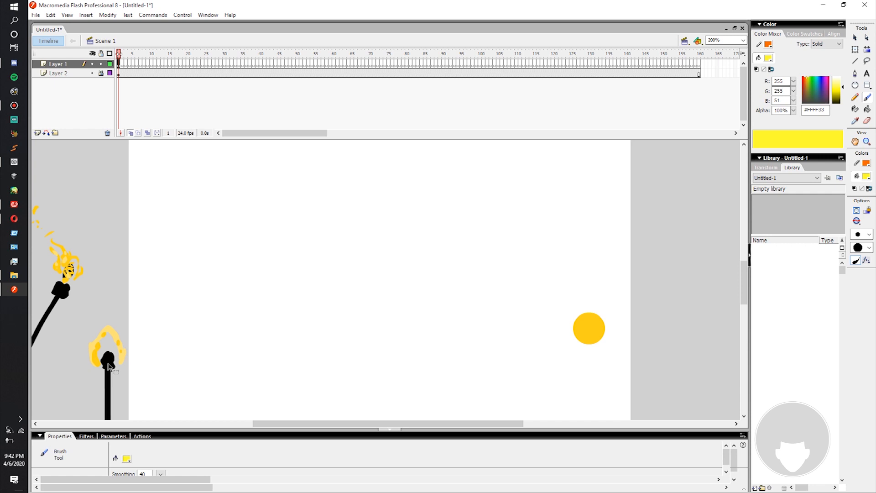
mouse_move(375, 307)
mouse_down()
mouse_move(393, 355)
mouse_move(395, 291)
mouse_up()
key(ctrl+z)
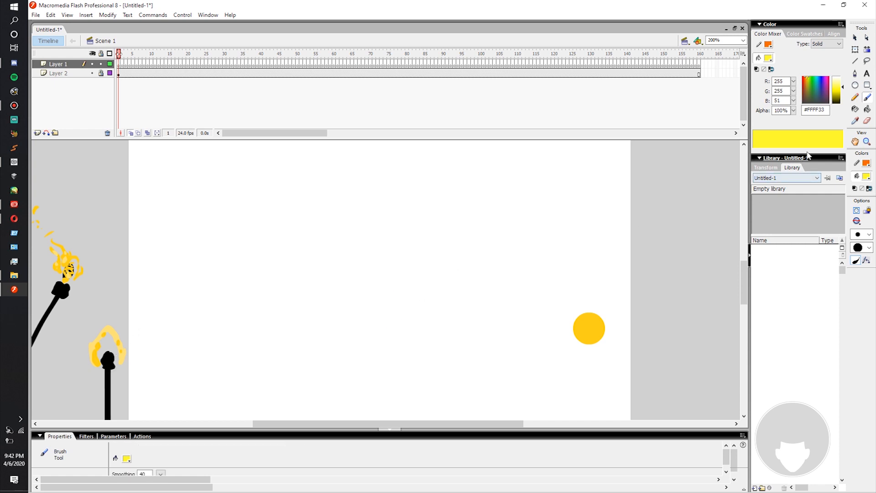
- Set the fill to #FFE609, paint a trial T-shaped figure in the stage's lower middle and undo it
click(806, 79)
drag(382, 402, 377, 316)
key(ctrl+z)
key(ctrl+z)
key(ctrl+z)
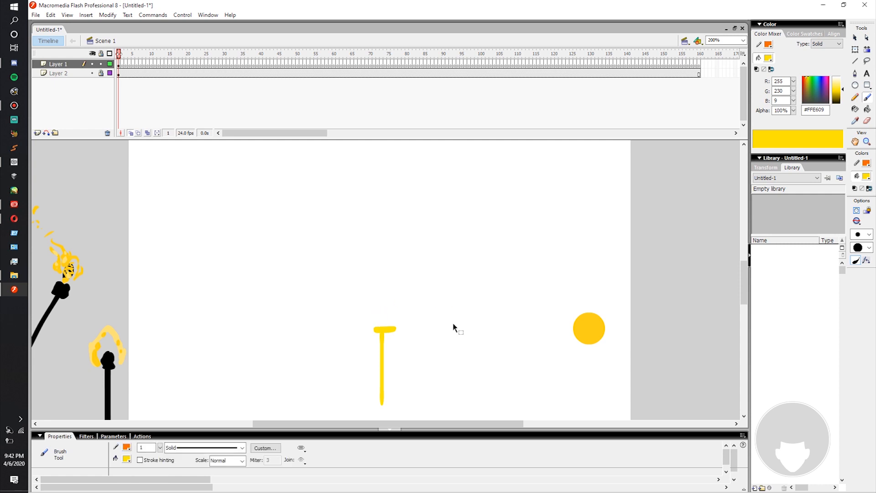
- Move Layer 2's grouped circle horizontally to the middle of the stage, at about x 256
click(120, 74)
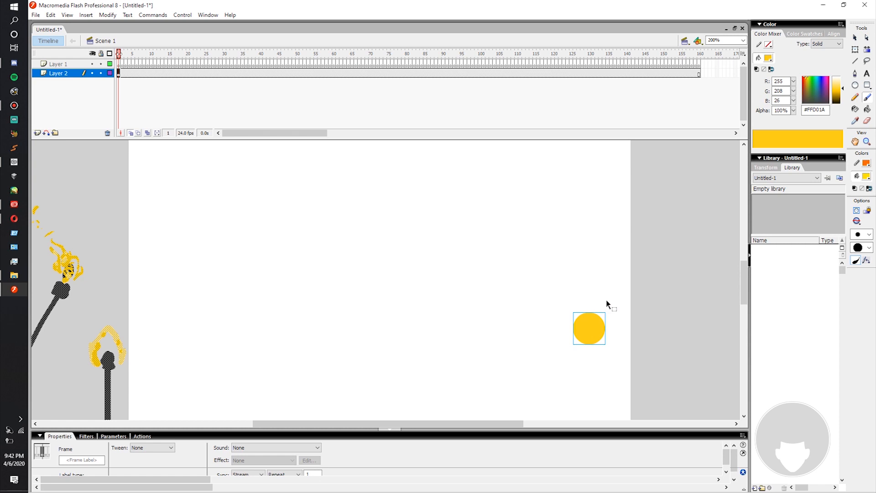
key(b)
drag(527, 332, 383, 341)
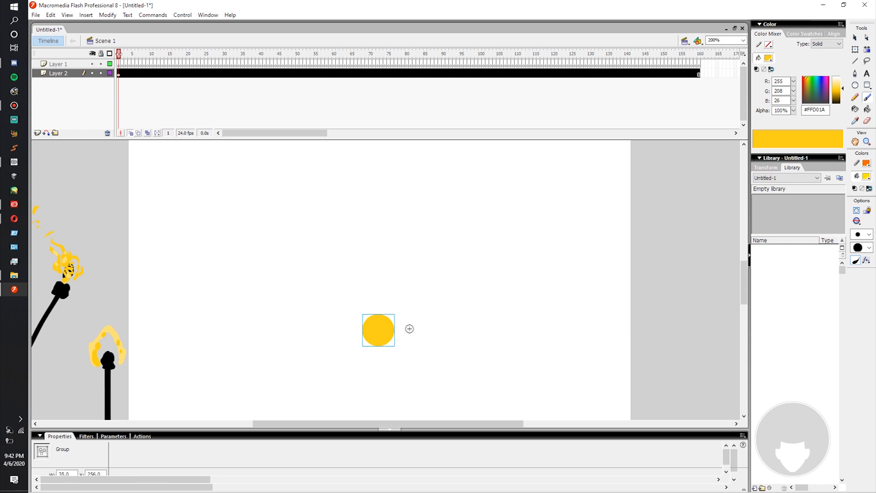
- Nudge the grouped circle to x 261 and lower it towards the bottom of the stage
key(Right)
key(Right)
key(Right)
key(Right)
key(Right)
key(Down)
key(Down)
key(Down)
key(Down)
key(Down)
key(Down)
key(Down)
key(Down)
key(Down)
key(Down)
key(Down)
key(Down)
key(Down)
key(Down)
key(Down)
key(Down)
key(Down)
key(Down)
key(Down)
key(Down)
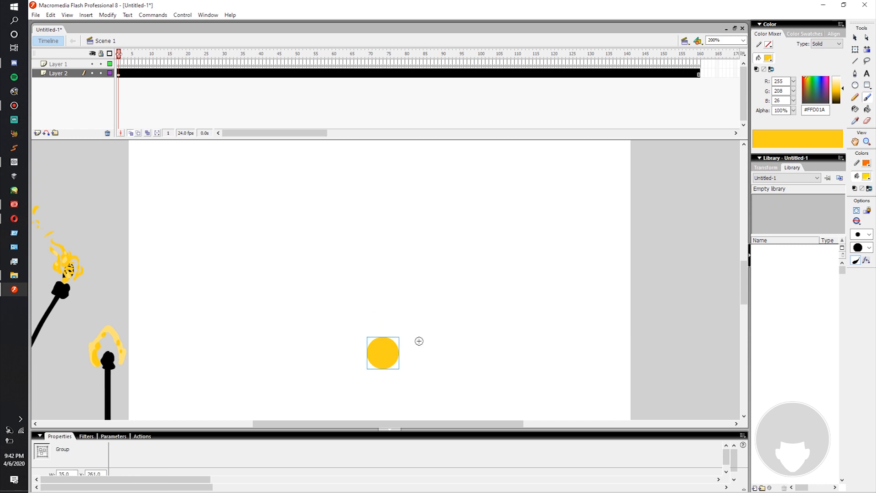
key(Down)
key(Down)
key(Down)
key(Down)
key(Down)
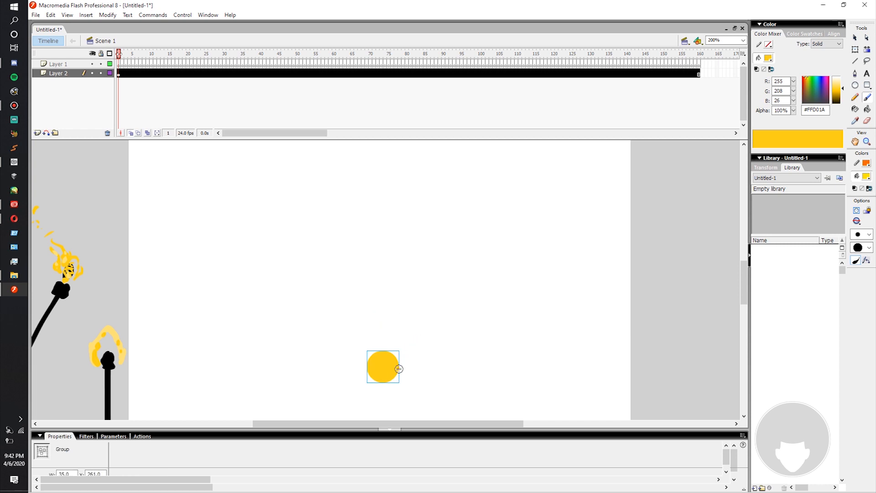
- Nudge the circle slightly to the right, lock Layer 2 and make frame 1 of Layer 1 active
key(Right)
click(100, 73)
click(119, 64)
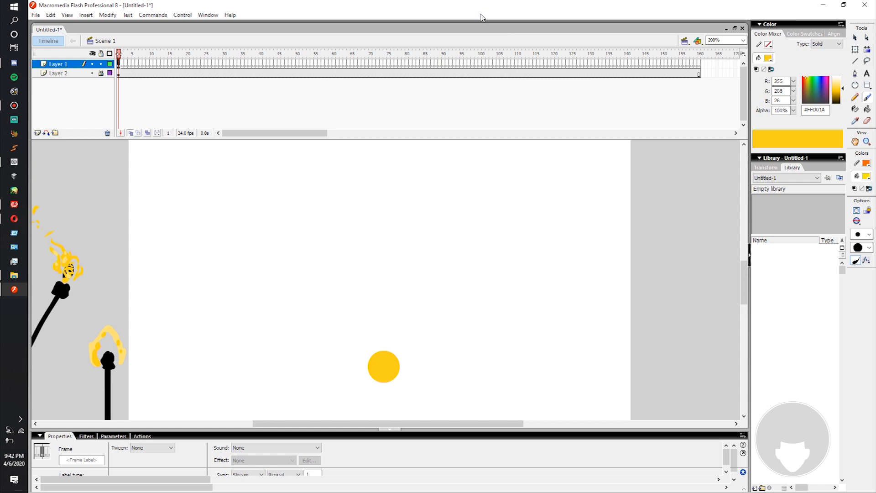
- Paint trial vertical and horizontal brush strokes near the stage's right edge and undo them
mouse_move(434, 272)
mouse_down()
mouse_move(440, 258)
mouse_move(435, 286)
mouse_up()
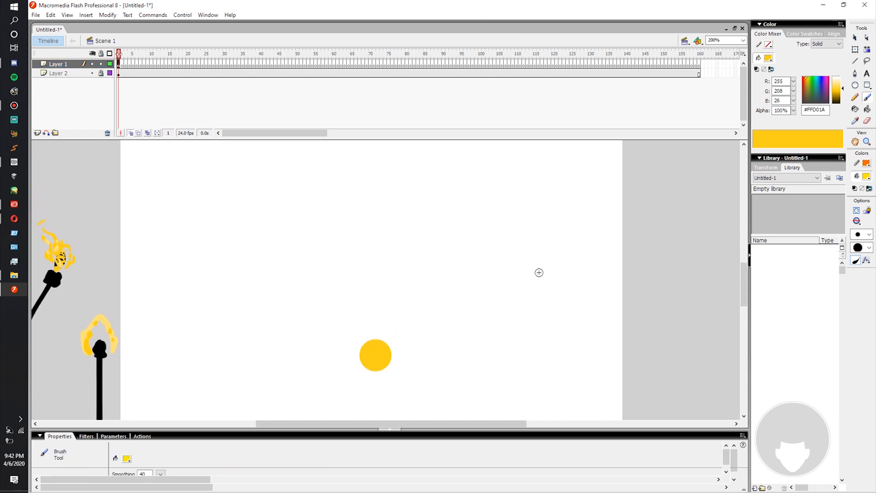
drag(552, 251, 566, 323)
drag(556, 243, 566, 322)
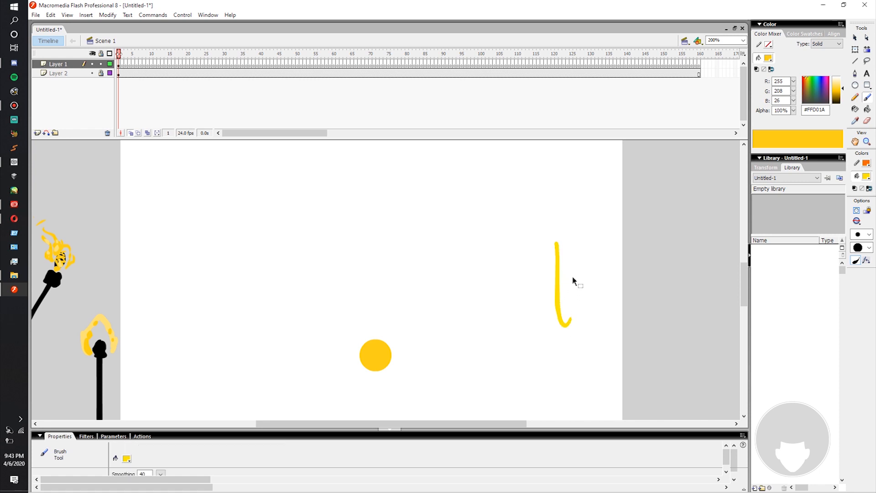
key(ctrl+z)
mouse_move(554, 251)
mouse_down()
mouse_move(613, 248)
mouse_move(651, 248)
mouse_up()
key(ctrl+z)
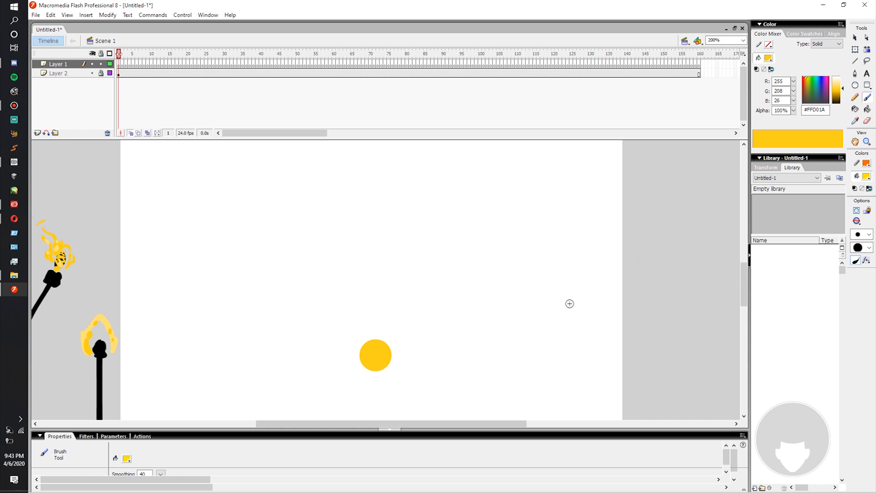
- Paint several trial S-shaped strokes near the stage's right edge, undoing each one
mouse_move(555, 304)
mouse_down()
mouse_move(594, 244)
mouse_move(583, 192)
mouse_up()
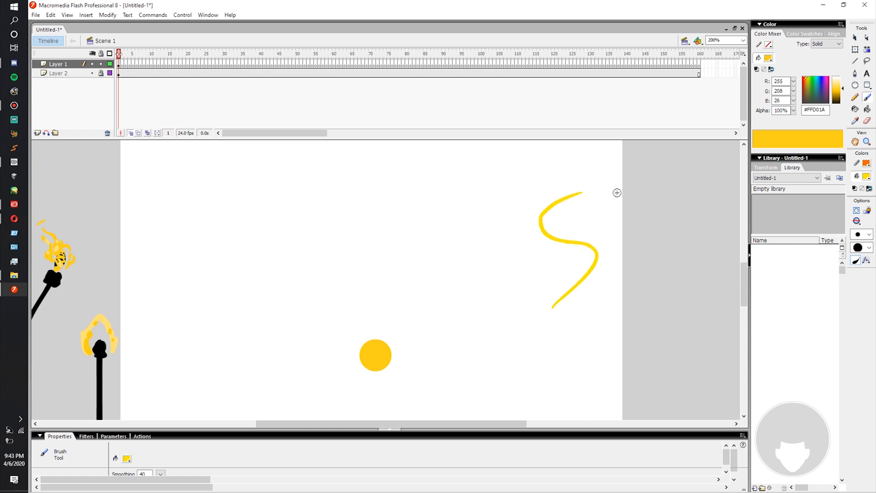
key(ctrl+z)
drag(553, 301, 539, 245)
drag(569, 212, 570, 213)
key(ctrl+z)
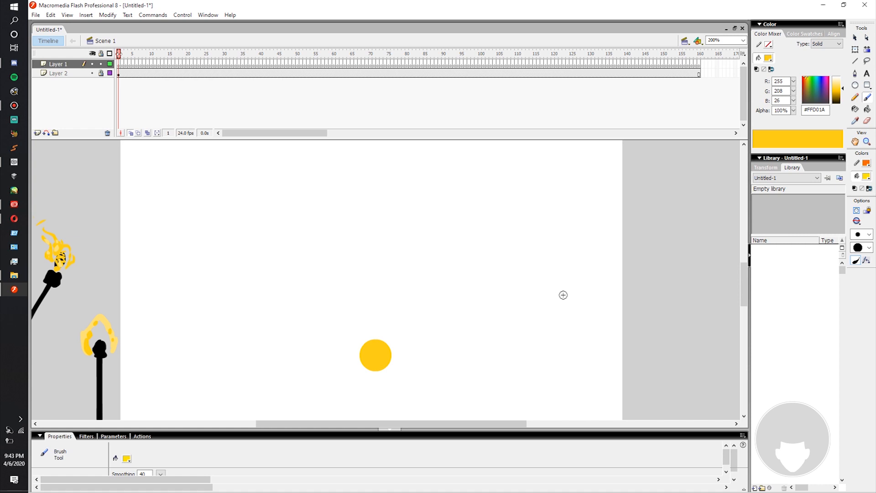
mouse_move(583, 290)
mouse_down()
mouse_move(518, 299)
mouse_move(544, 340)
mouse_move(586, 367)
mouse_up()
key(ctrl+z)
drag(566, 337, 551, 215)
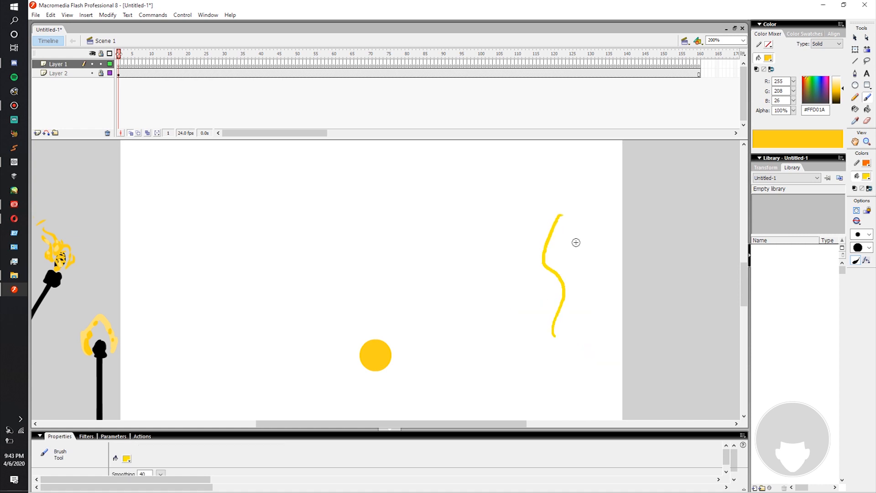
key(ctrl+z)
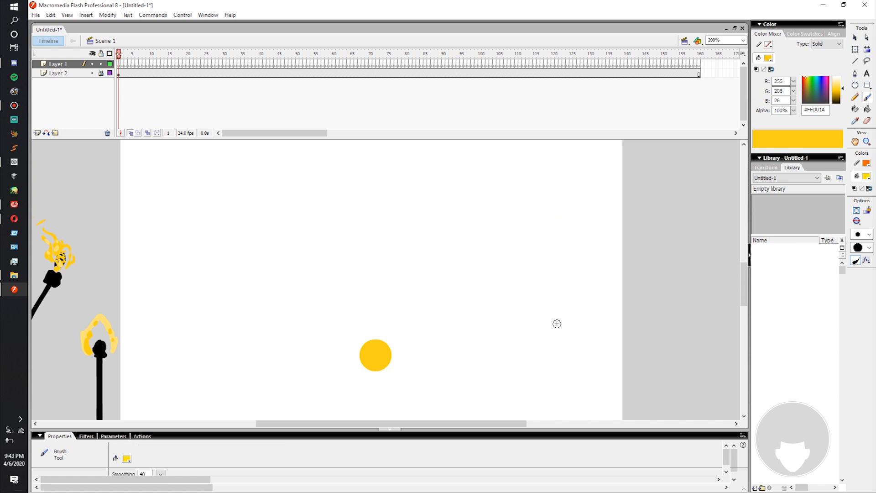
mouse_move(546, 313)
mouse_down()
mouse_move(561, 303)
mouse_move(554, 329)
mouse_up()
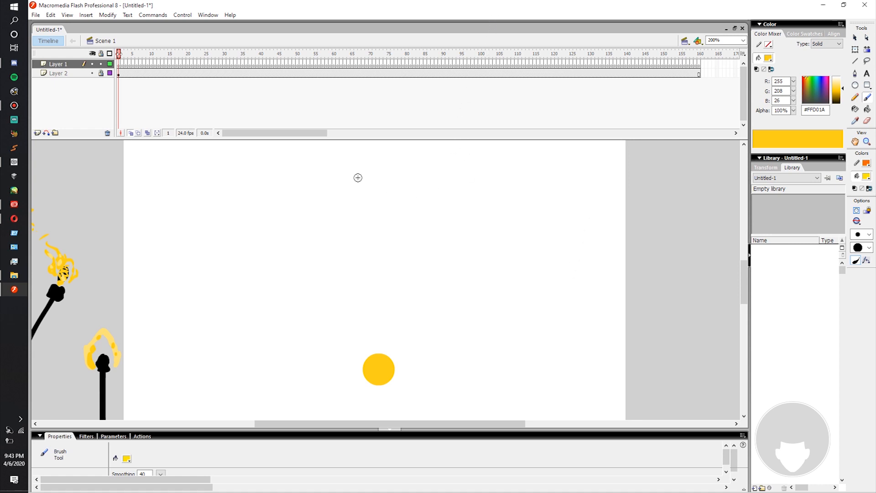
- Step back and forth through the first six frames of Layer 1
click(120, 65)
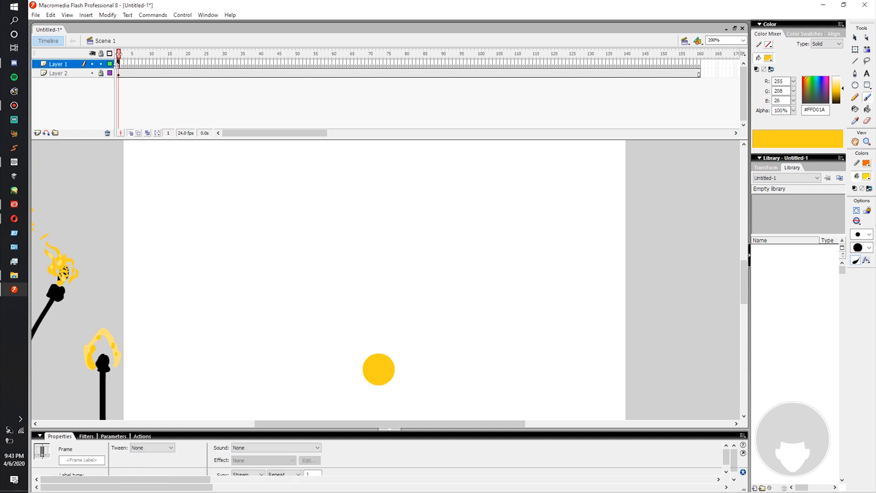
click(118, 66)
key(period)
key(period)
click(118, 65)
drag(122, 65, 126, 65)
click(137, 66)
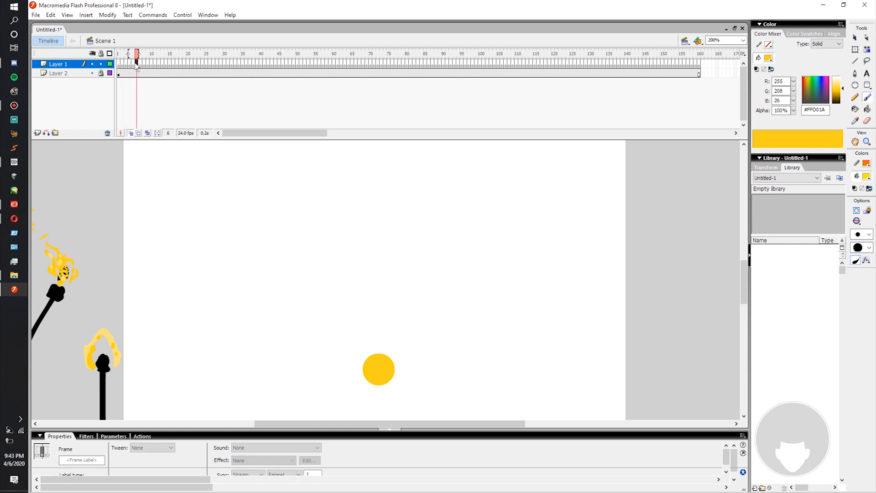
click(126, 66)
click(129, 66)
key(comma)
click(129, 67)
key(comma)
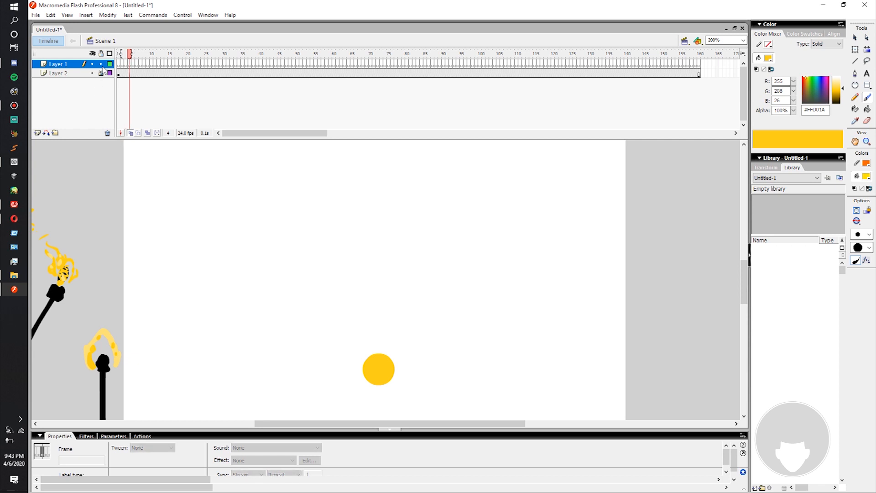
- On frame 4 of Layer 1, paint a burst of short yellow spikes around the circle
click(128, 67)
click(130, 67)
drag(127, 66, 131, 67)
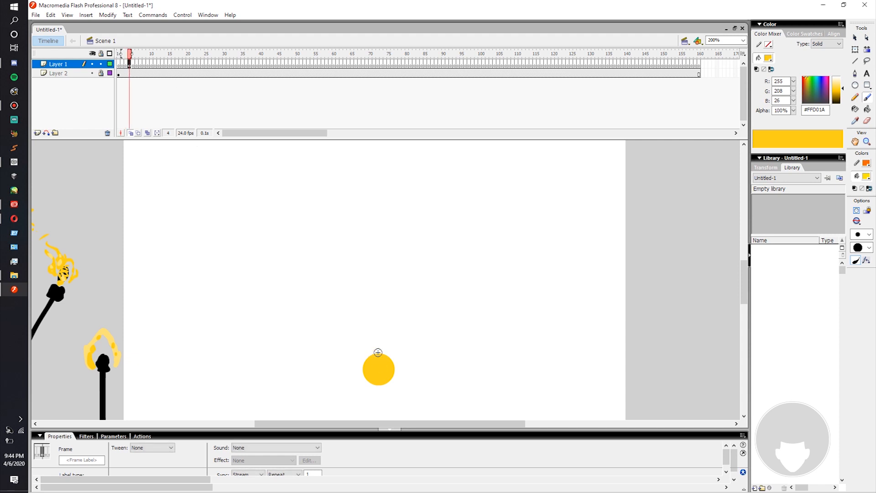
drag(373, 354, 359, 330)
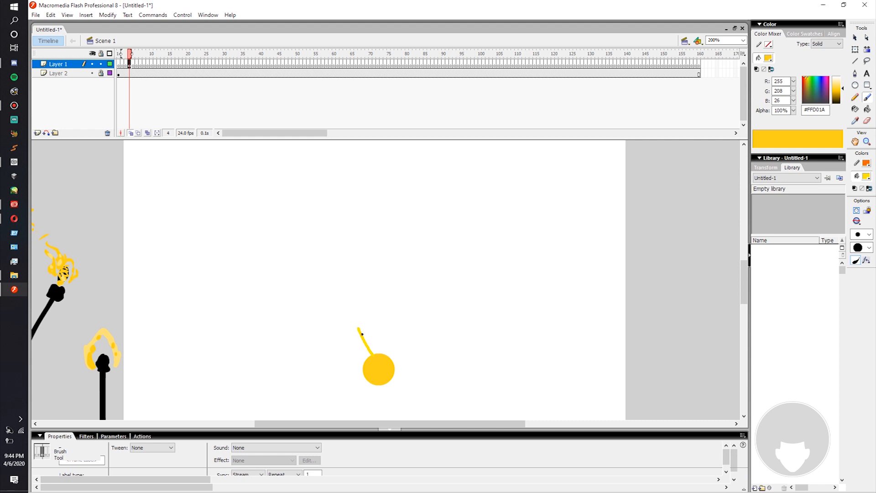
mouse_move(383, 362)
mouse_down()
mouse_move(399, 339)
mouse_move(410, 376)
mouse_move(351, 386)
mouse_up()
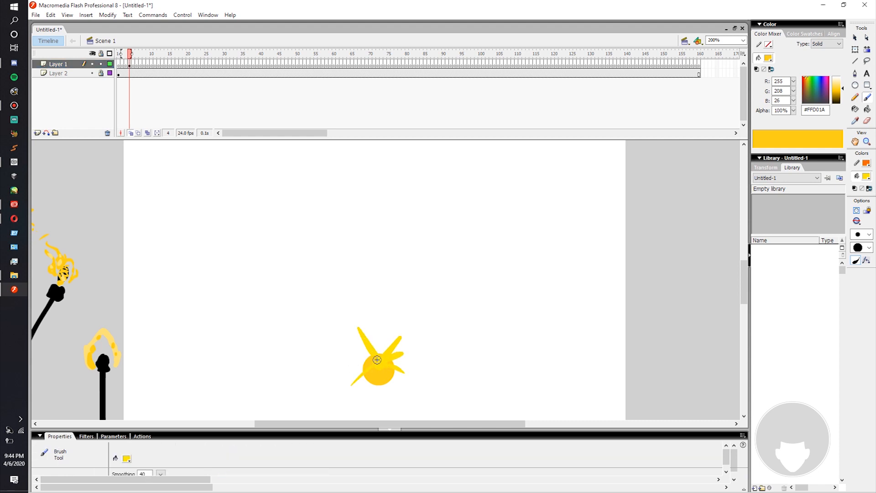
- On frame 5 of Layer 1, paint long thin yellow rays shooting outward from the circle beyond the previous spikes
click(133, 64)
drag(383, 281, 366, 395)
key(ctrl+z)
drag(330, 290, 396, 396)
key(ctrl+z)
mouse_move(358, 321)
mouse_down()
mouse_move(329, 291)
mouse_move(396, 401)
mouse_up()
drag(398, 340, 389, 356)
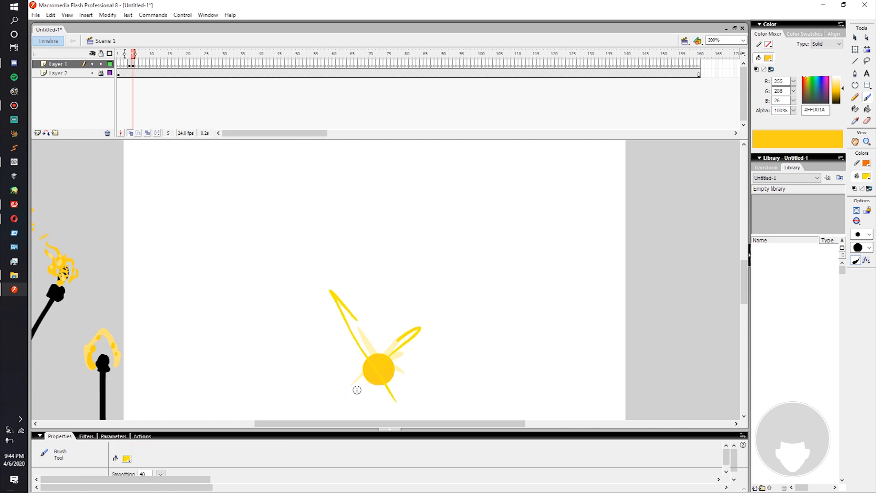
drag(334, 366, 414, 380)
- Set the fill to orange #FFB509 and flip between frames 6 and 4 of Layer 1
click(134, 65)
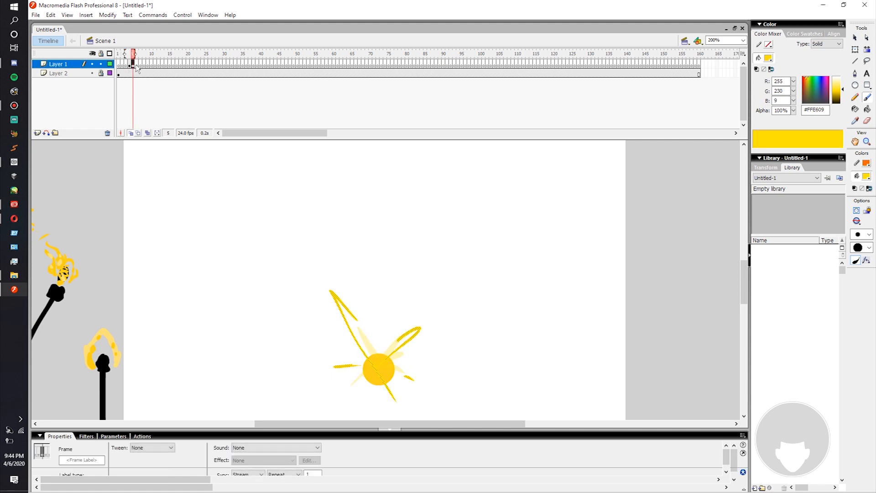
key(F7)
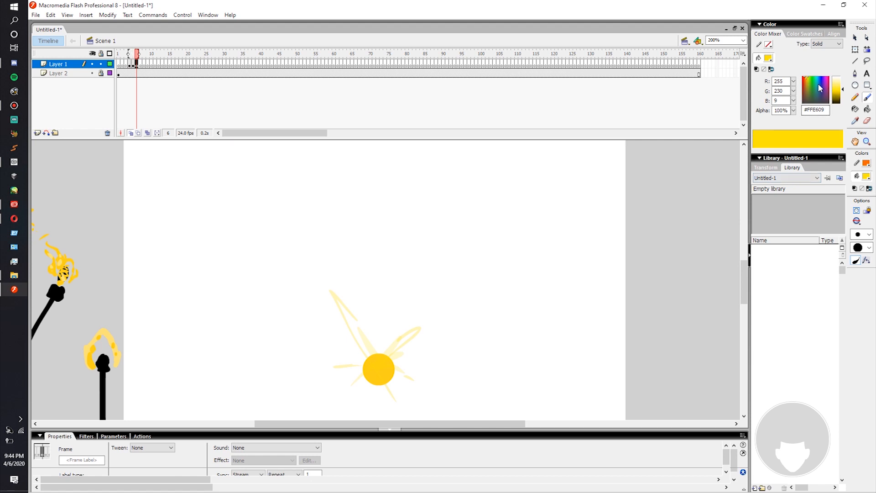
drag(807, 78, 805, 78)
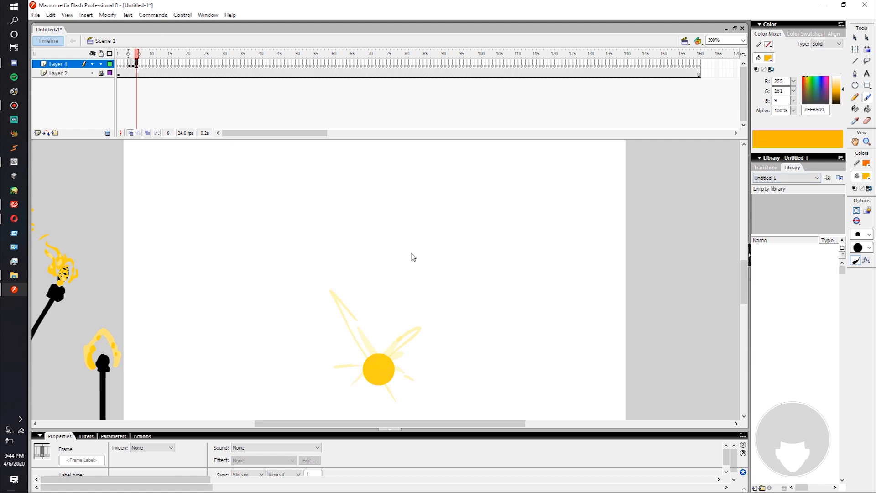
key(comma)
key(period)
key(comma)
key(comma)
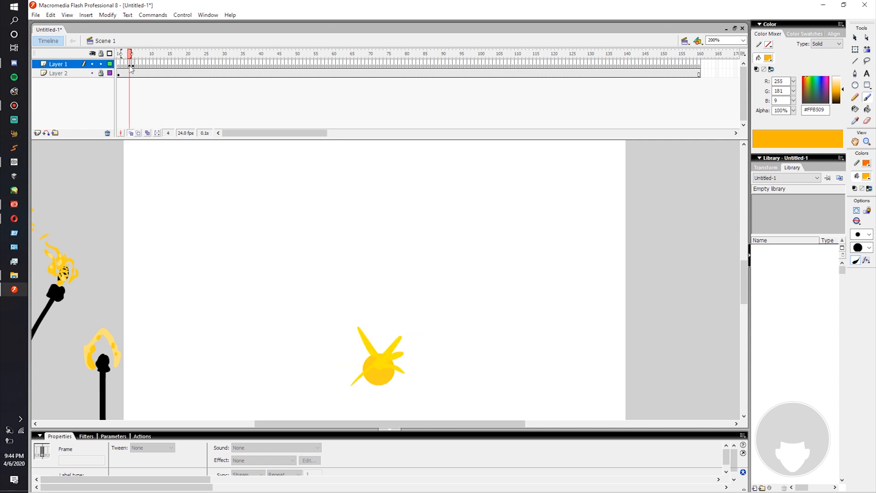
- Add small orange strokes above the circle on frame 5 and paint orange flame wisps around it on frames 6 and 7
click(132, 64)
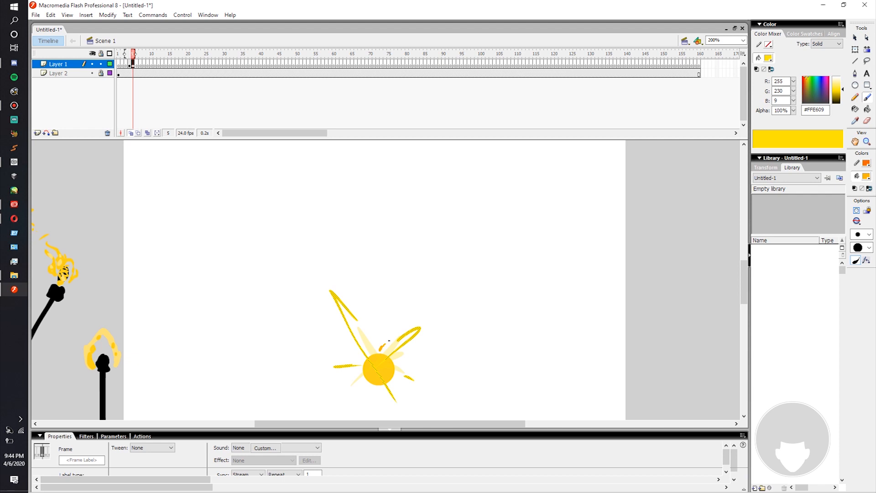
drag(389, 341, 386, 349)
key(F7)
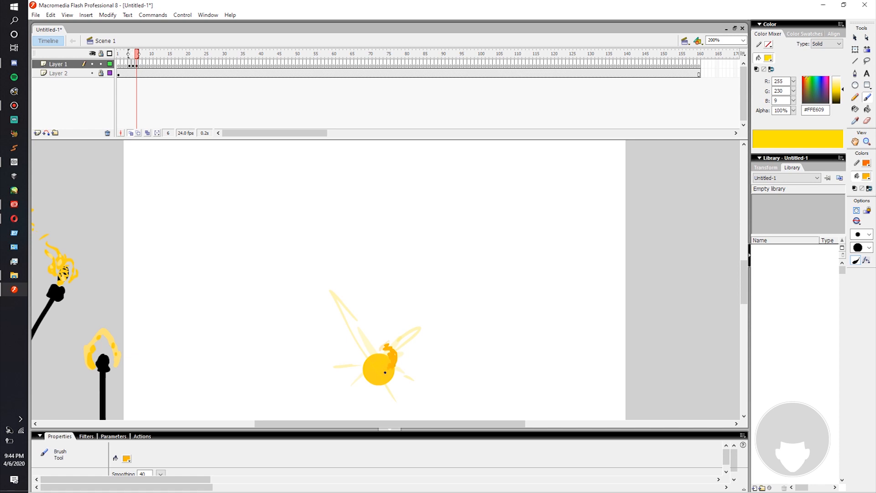
drag(398, 350, 394, 360)
key(F7)
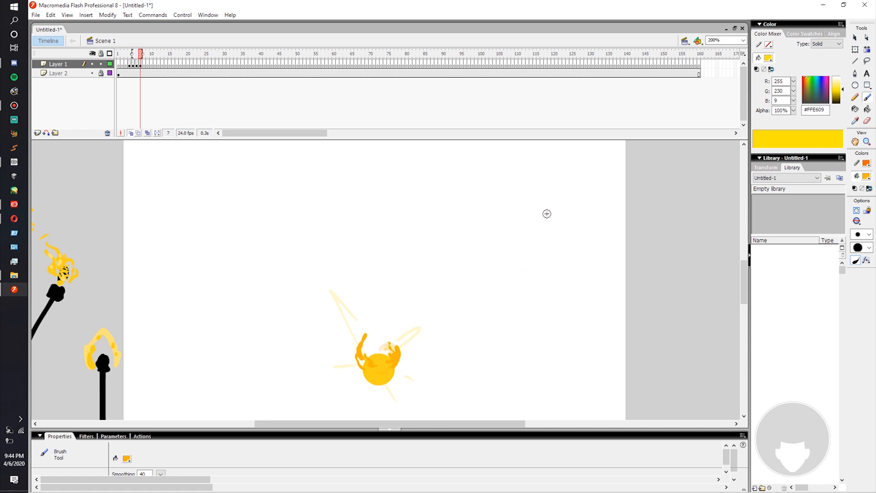
- Sketch three curved arrows forming a loop in the stage's upper right area, and delete them
drag(530, 230, 525, 257)
drag(594, 249, 600, 244)
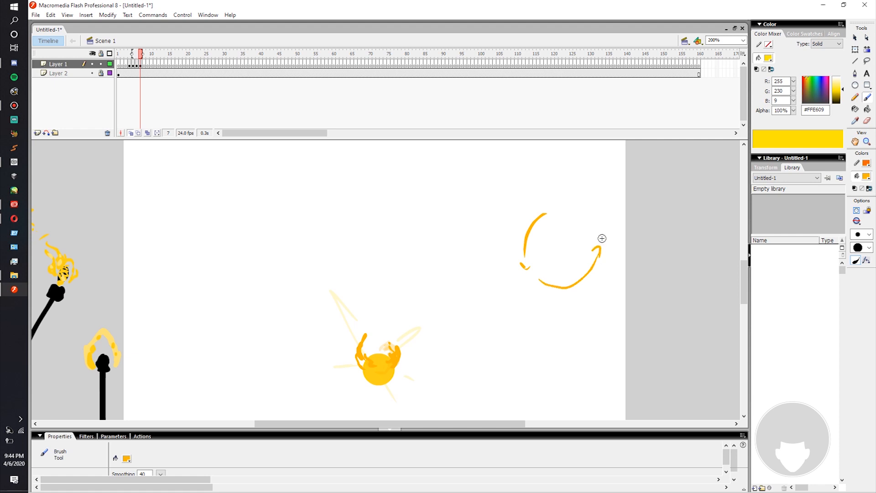
drag(554, 186, 562, 191)
key(ctrl)
drag(505, 166, 673, 374)
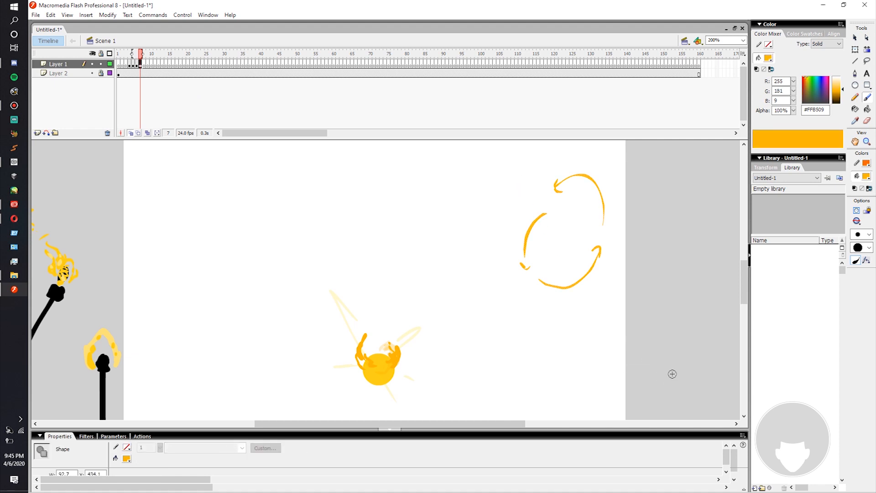
key(Delete)
- On frame 8 of Layer 1, paint the orange outline of a curling flame rising from the circle
click(140, 65)
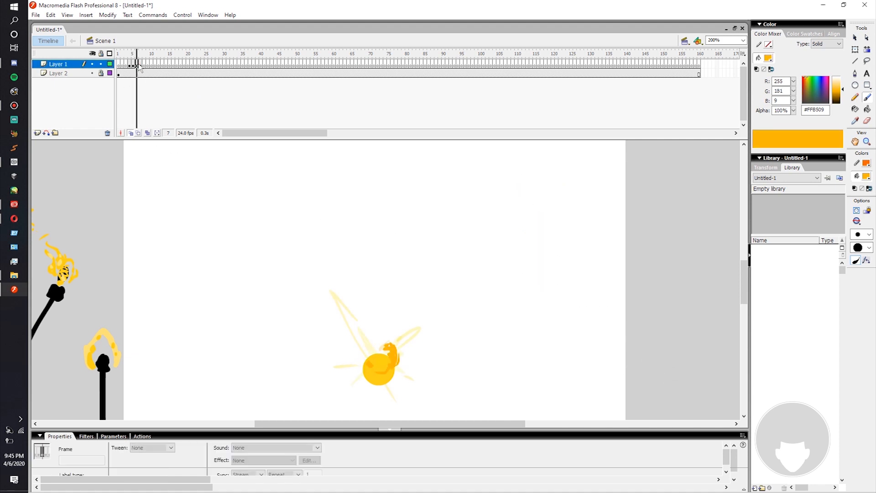
key(Return)
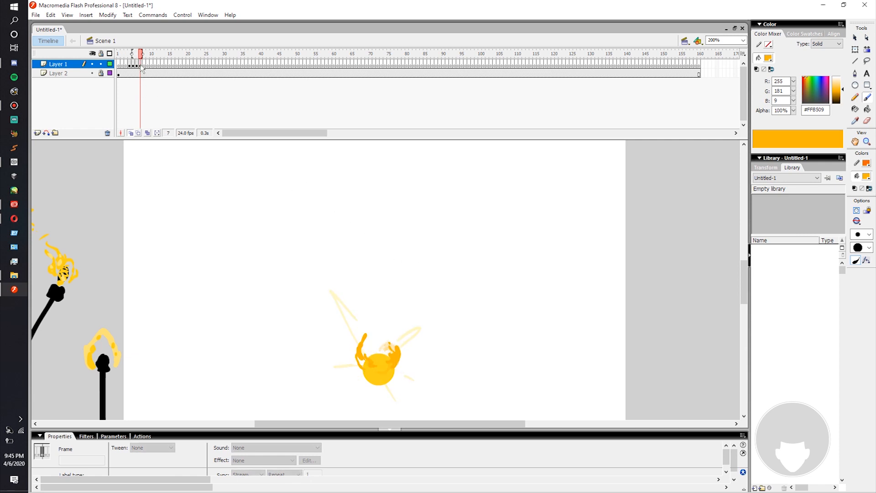
key(.)
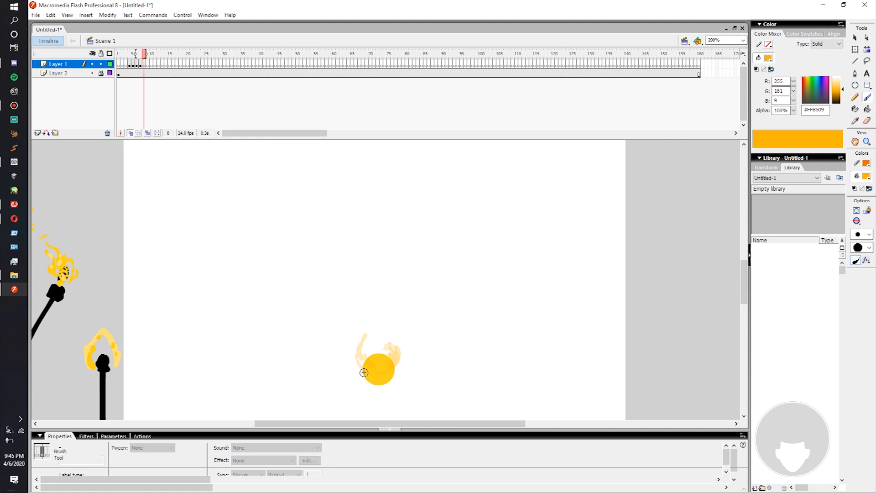
key(b)
drag(361, 348, 364, 341)
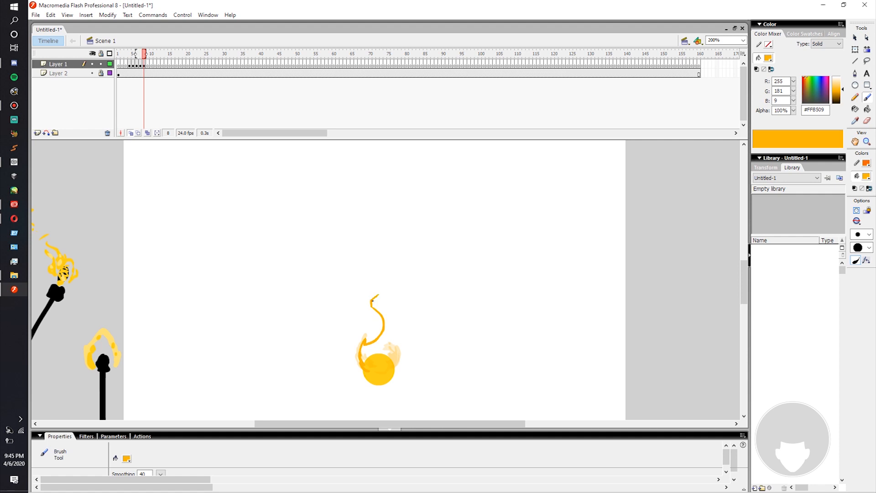
drag(395, 325, 389, 342)
- Fill the inside of frame 8's flame outline with the same orange using the Paint Bucket
key(k)
key(b)
key(k)
click(391, 332)
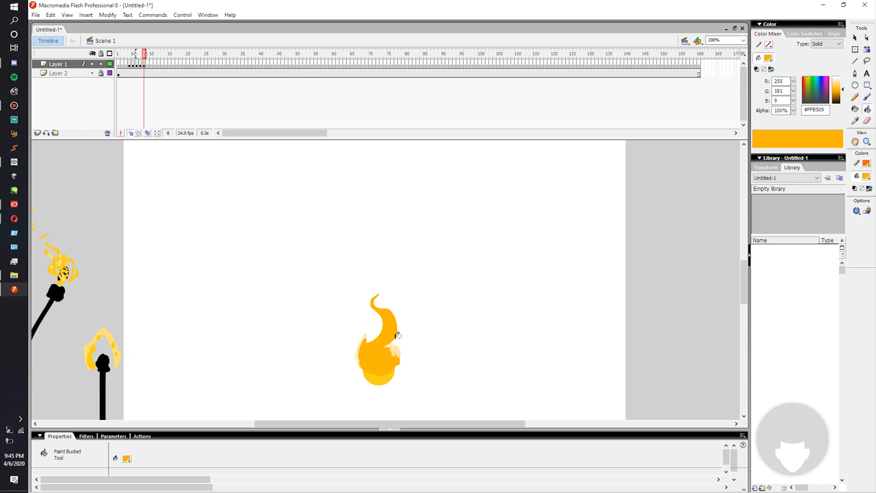
key(b)
- Review the flame's motion by stepping repeatedly through Layer 1 from frame 4 to frame 10
key(period)
key(period)
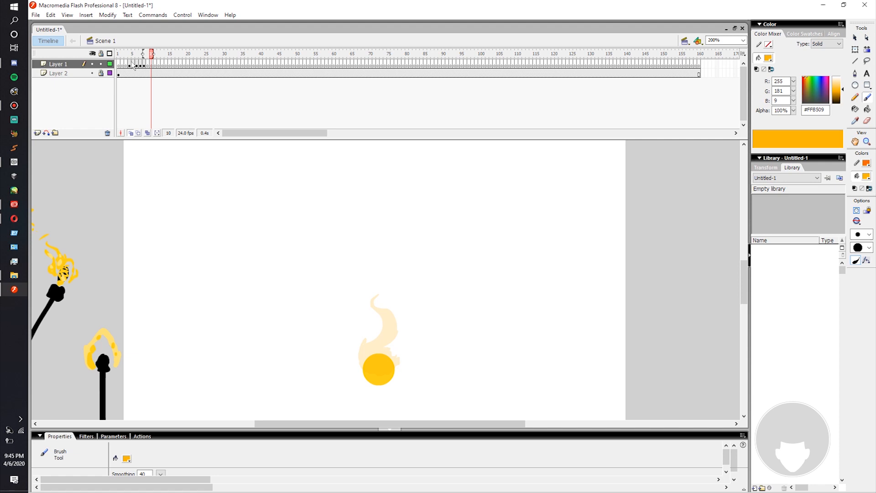
click(130, 64)
key(period)
key(period)
key(period)
key(period)
key(period)
key(period)
click(130, 64)
key(period)
key(period)
key(period)
key(period)
key(period)
key(period)
click(128, 63)
drag(131, 65, 144, 65)
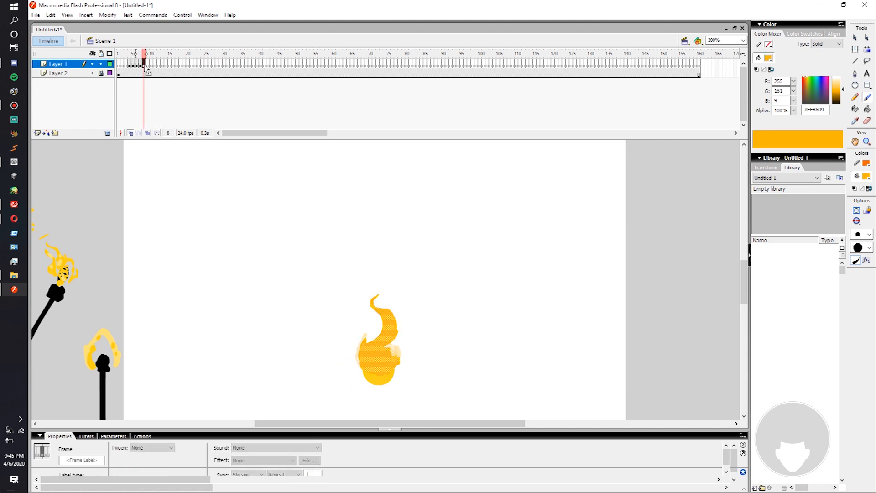
- On frame 9 of Layer 1, paint a tall, wavy orange flame around the circle and fill its outline
click(147, 65)
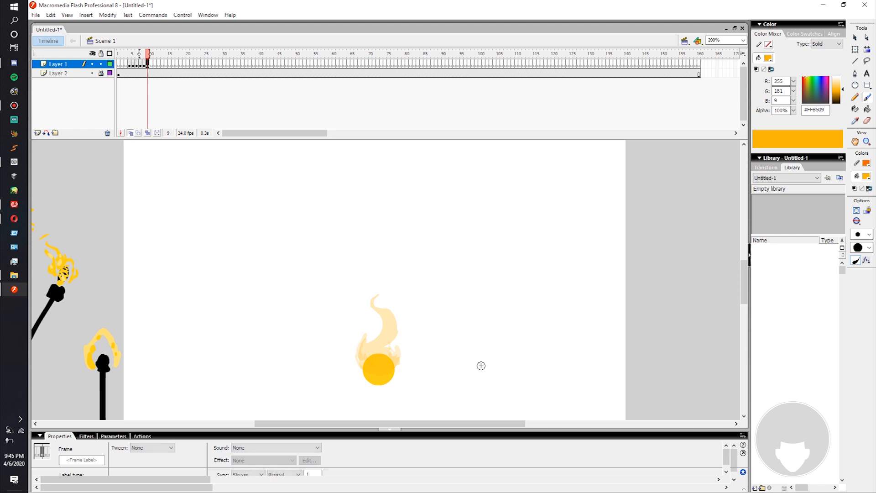
key(comma)
key(period)
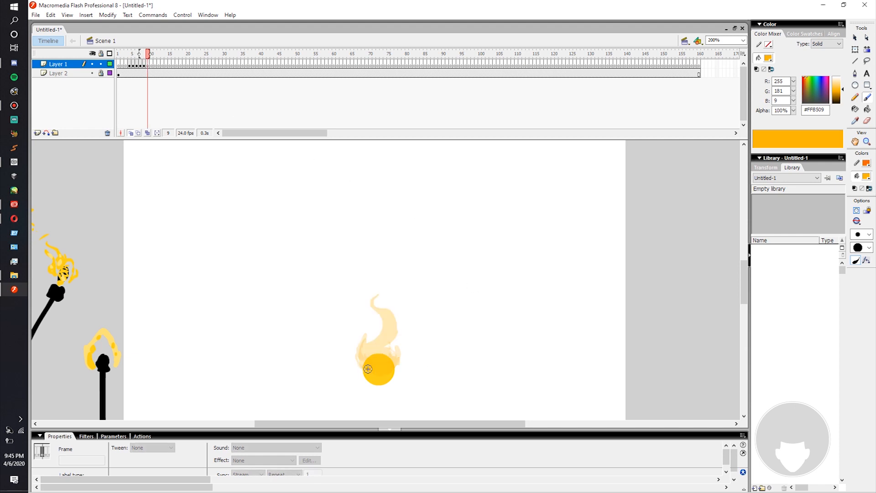
click(366, 372)
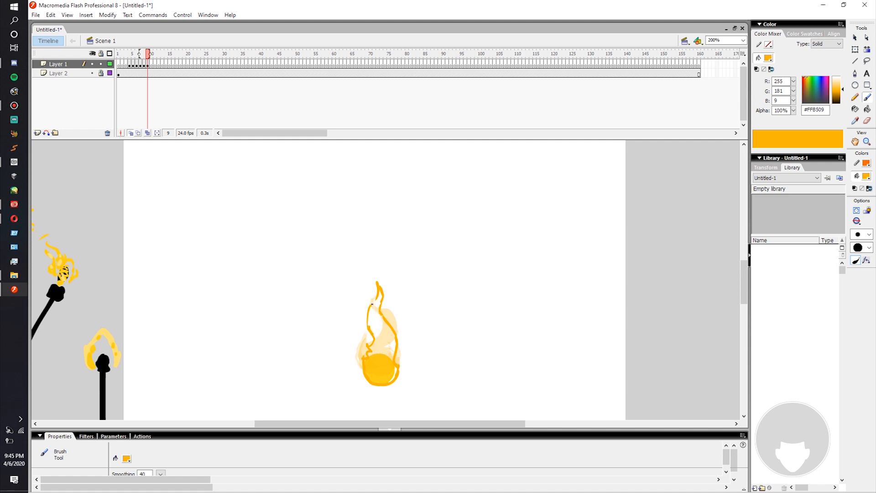
key(k)
click(387, 324)
key(b)
- Play the flame animation repeatedly from frame 4 to check how the frame 9 drawing moves
key(comma)
key(period)
key(period)
key(period)
click(129, 65)
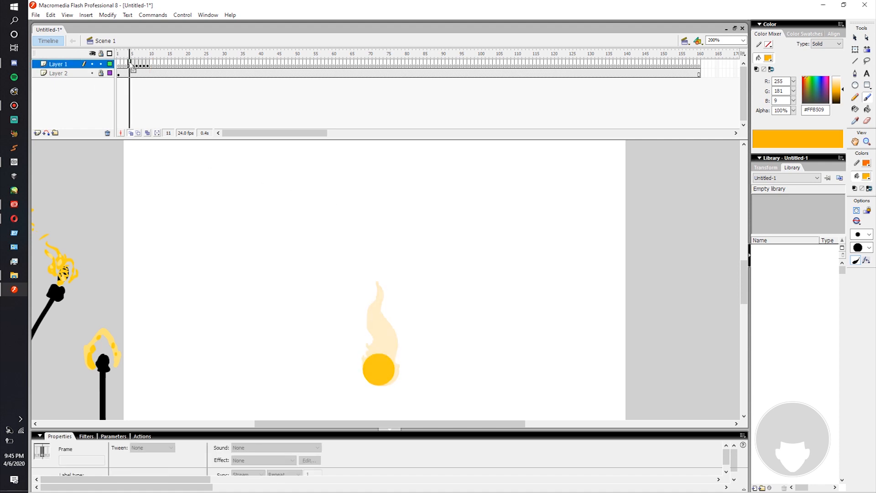
key(Return)
click(130, 66)
key(Return)
click(129, 65)
key(Return)
click(127, 66)
key(Return)
click(128, 66)
key(Return)
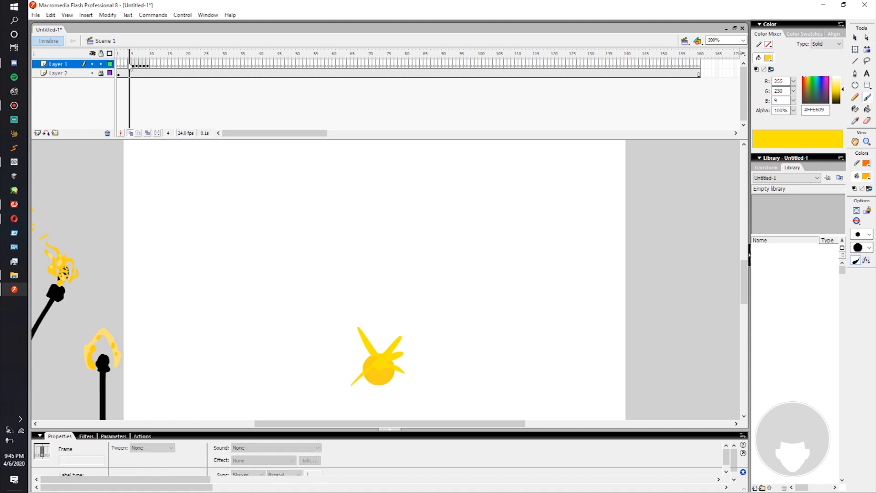
- Nudge the whole flame drawing on frame 9 to line it up over the circle
click(146, 65)
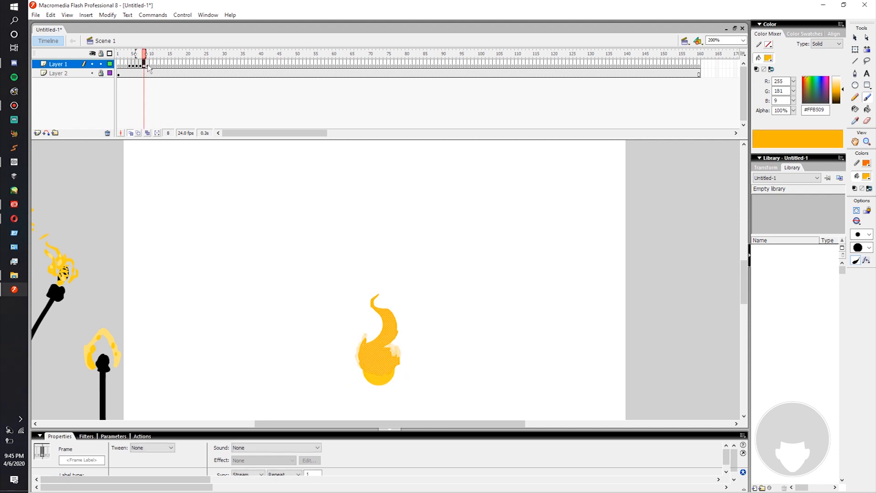
click(148, 66)
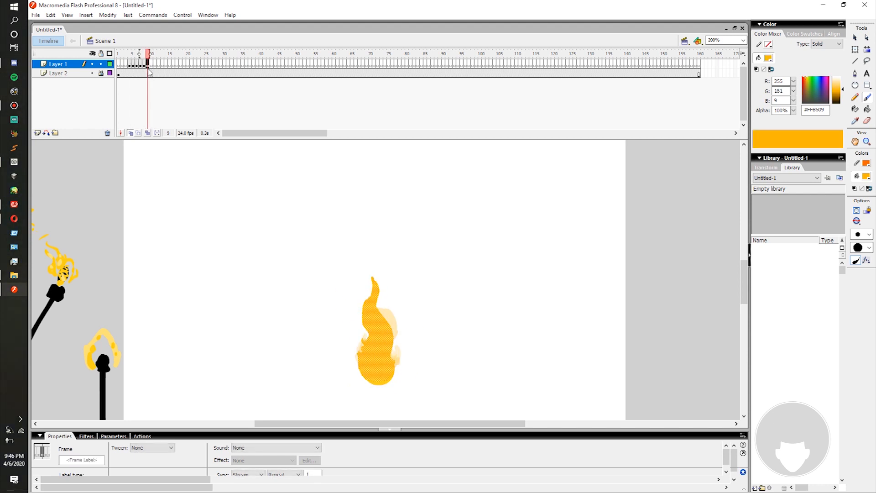
key(Right)
key(Right)
key(Right)
- Replay the animation from frame 4 and step through frames 4 to 7 to check the flame's timing
click(129, 66)
key(Return)
click(129, 66)
key(Return)
click(129, 66)
key(Return)
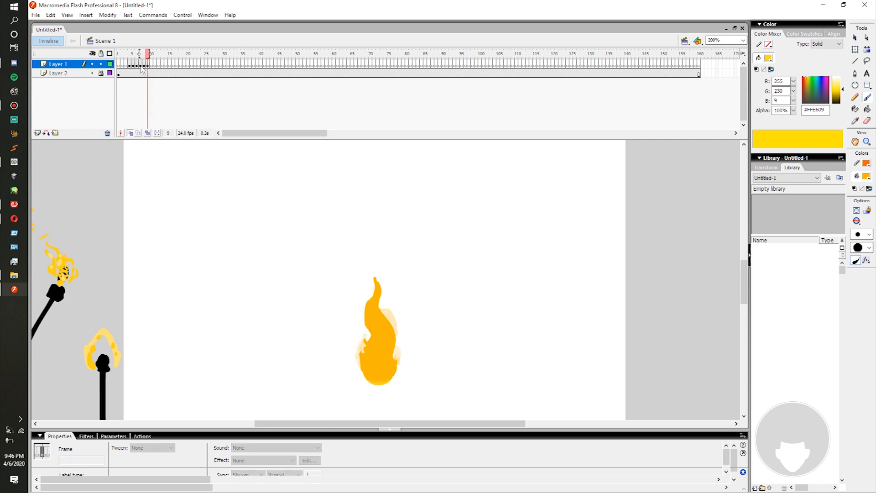
click(130, 66)
click(133, 66)
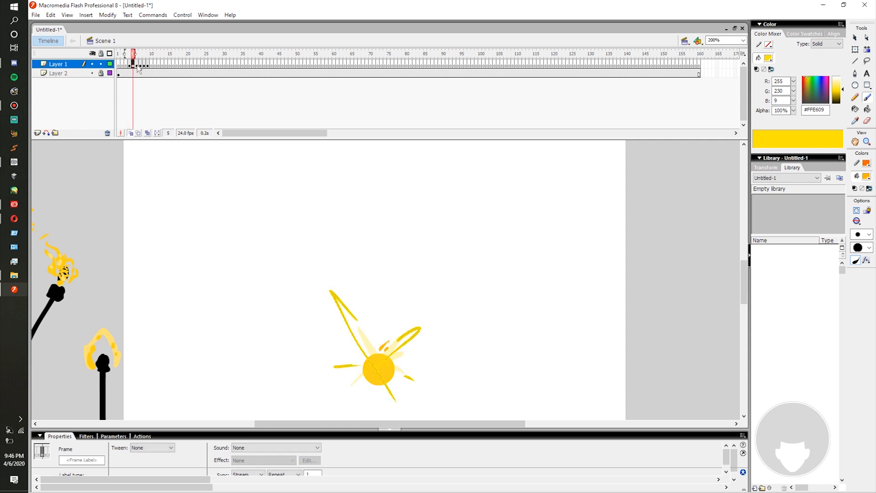
click(137, 66)
click(141, 66)
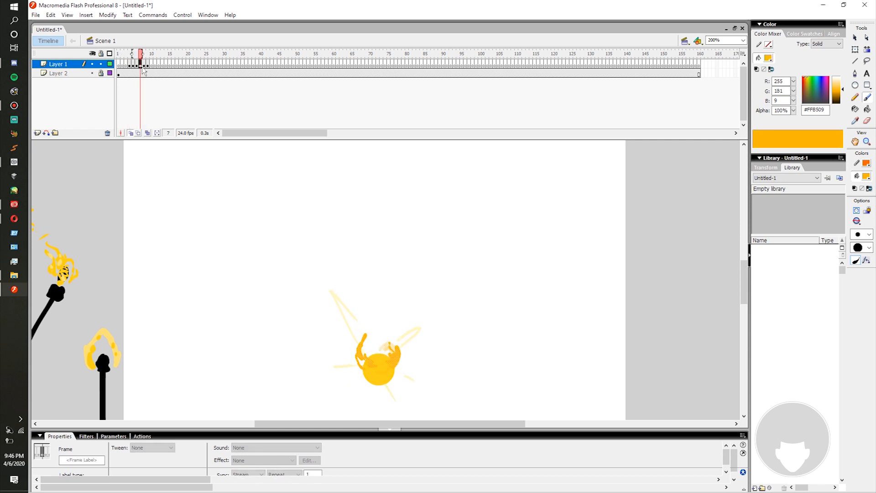
- Hold each of the last two flame drawings on Layer 1 one frame longer and play the animation
key(period)
key(period)
key(period)
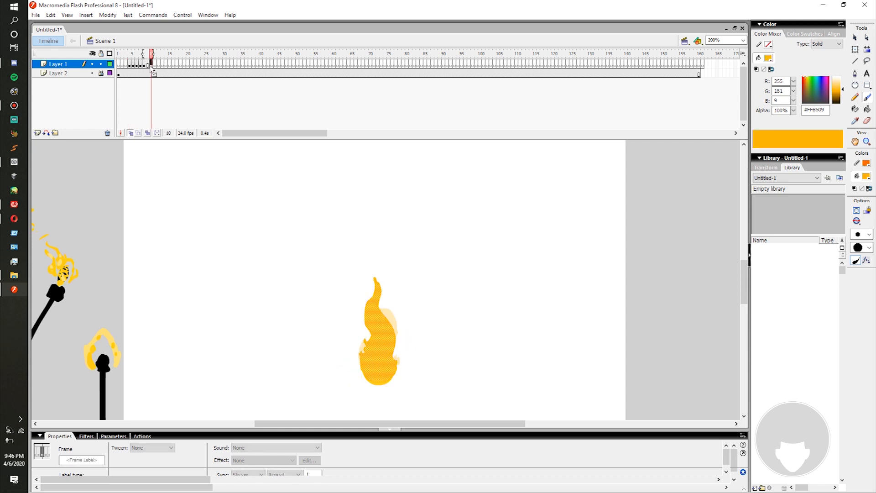
key(Return)
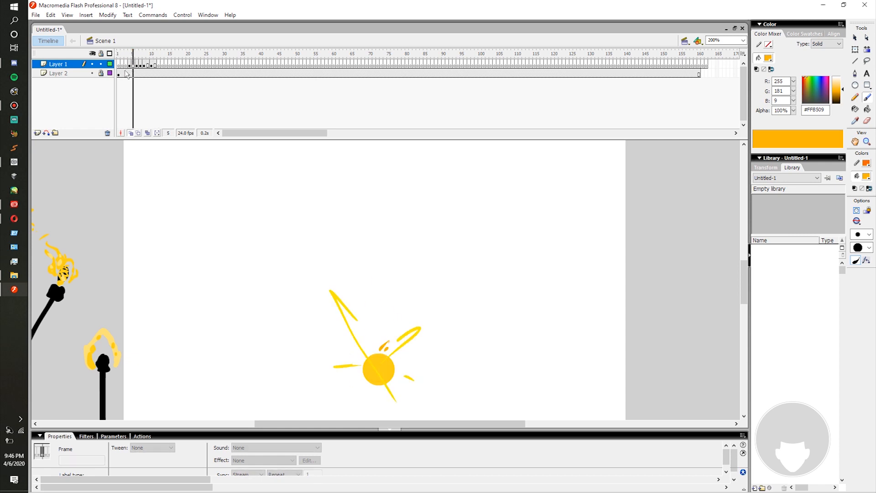
click(127, 74)
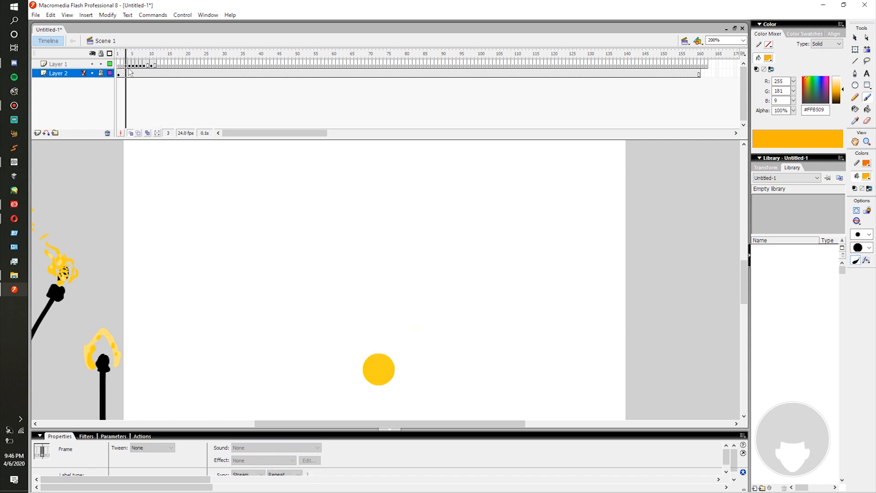
- On frame 12 of Layer 1, draw a tall orange oval about 58.5 pixels wide beside the flame with the Oval tool
click(159, 64)
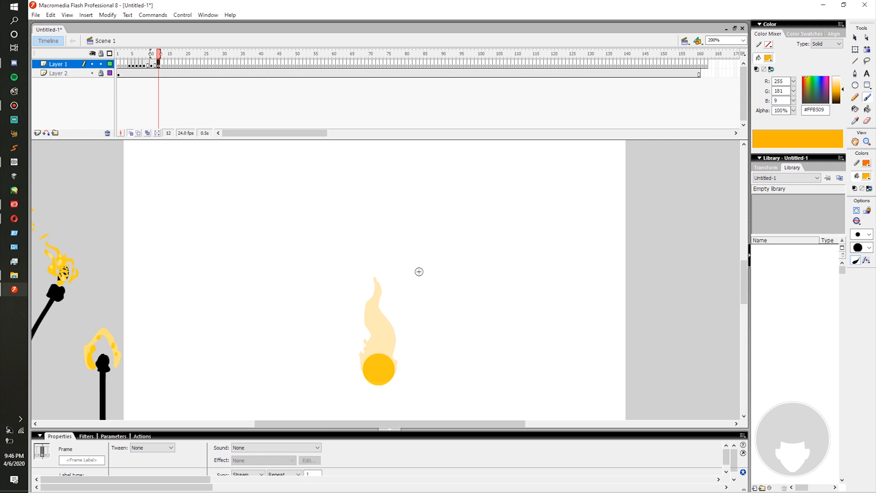
mouse_move(414, 286)
mouse_down()
mouse_move(416, 264)
mouse_move(415, 274)
mouse_move(454, 243)
mouse_up()
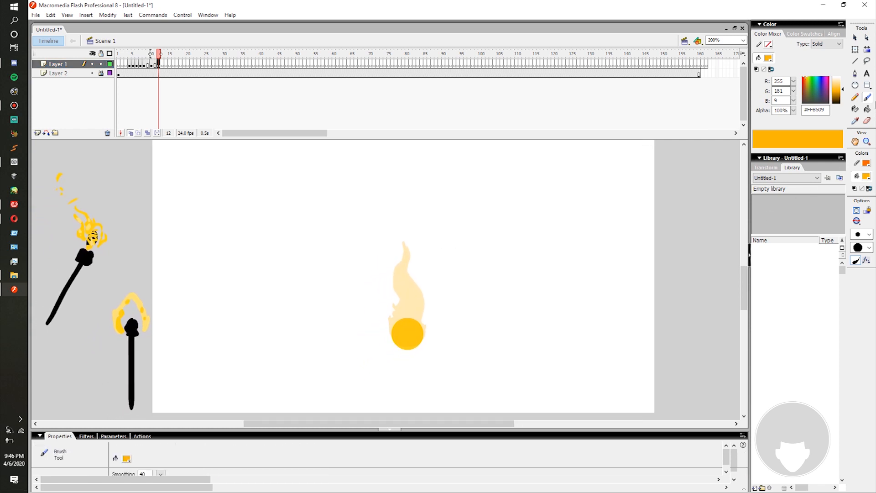
click(856, 86)
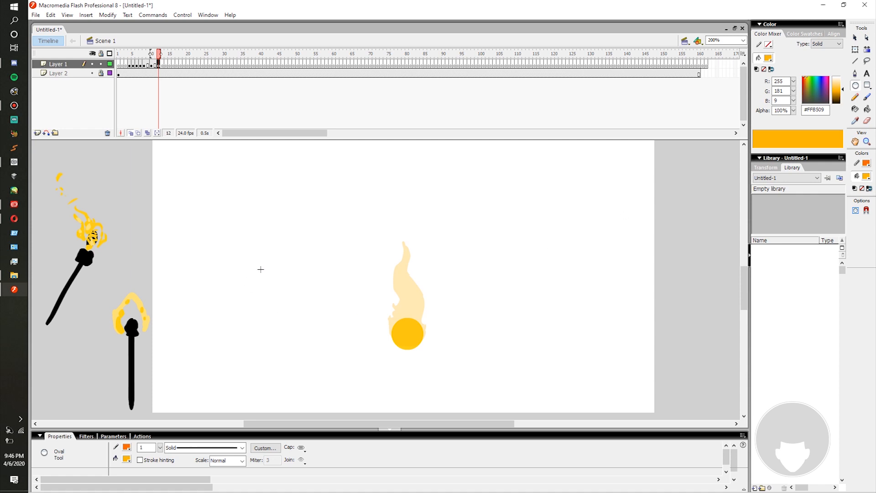
drag(238, 251, 278, 320)
drag(283, 337, 290, 348)
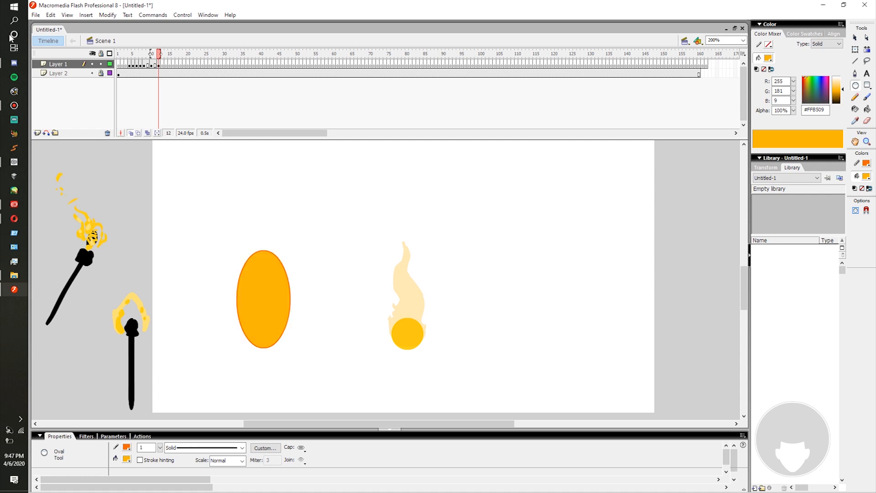
- Delete the darker orange stroke around the oval, keeping its fill in place
click(856, 38)
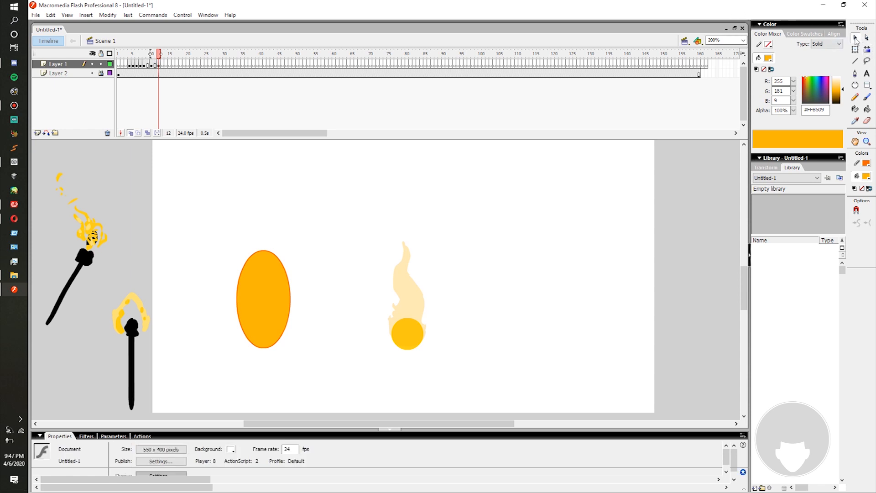
click(292, 300)
click(273, 310)
click(322, 283)
click(292, 298)
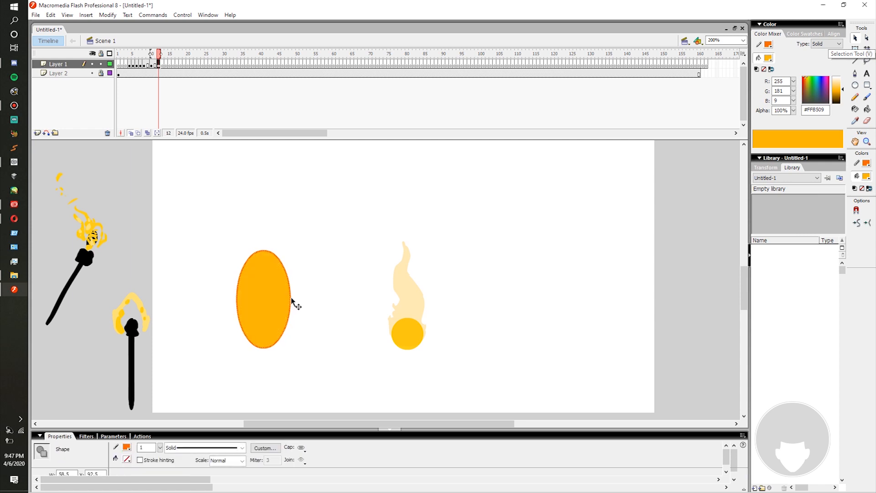
key(Delete)
drag(278, 296, 285, 296)
key(ctrl+z)
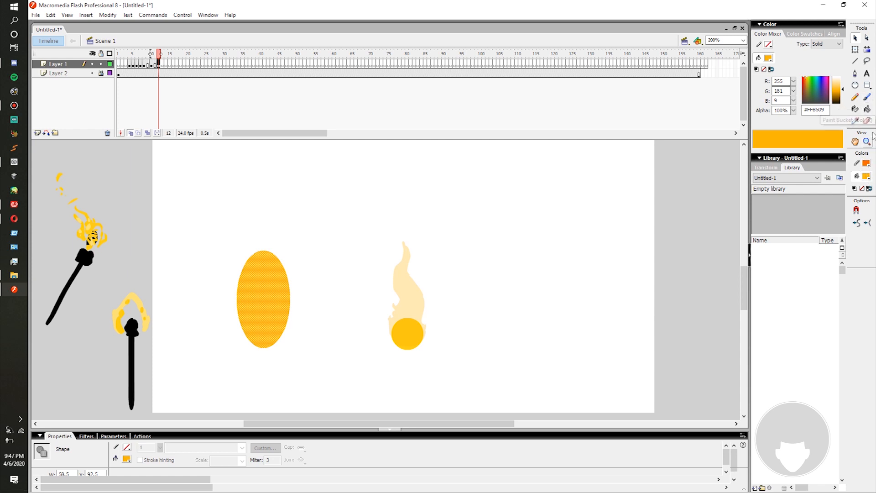
- Set up a radial gradient fill with a yellow inner stop and a pale #FFEABB outer stop
click(869, 50)
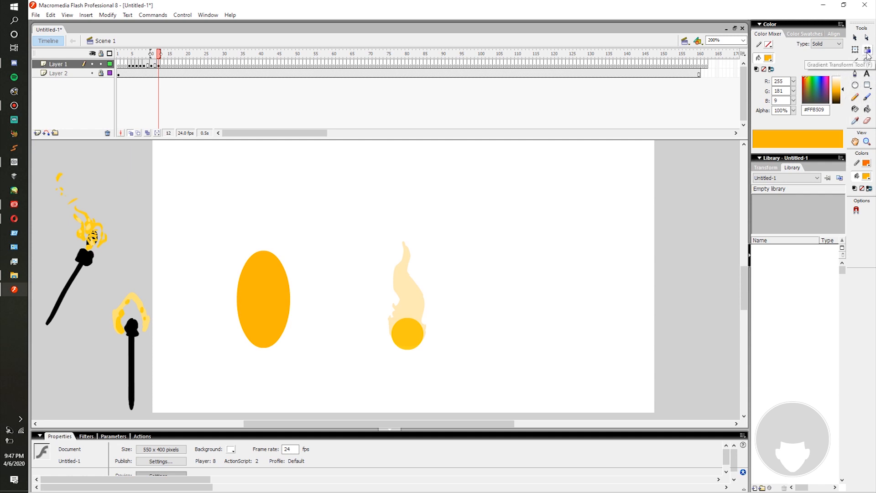
click(825, 44)
click(825, 70)
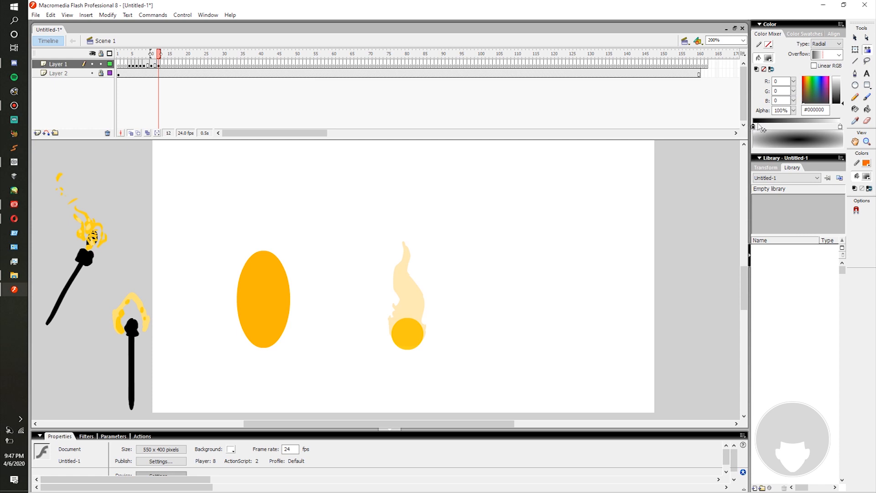
drag(814, 87, 807, 78)
click(838, 89)
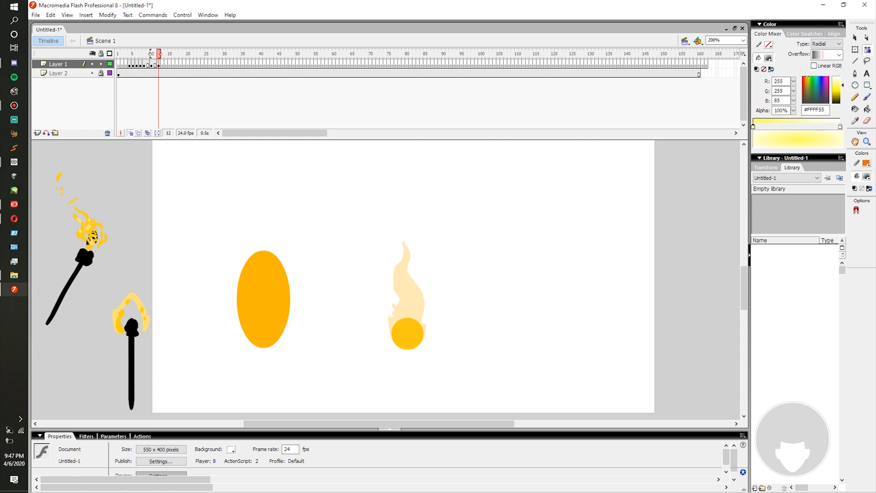
click(840, 126)
mouse_move(812, 86)
mouse_down()
mouse_move(808, 78)
mouse_move(841, 83)
mouse_move(815, 78)
mouse_up()
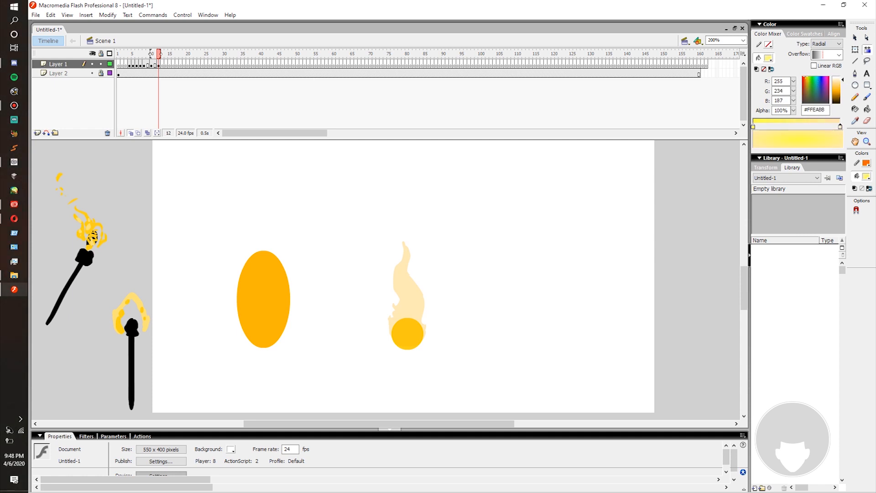
- Set the alpha of the gradient's inner #FFFF44 stop to 0%
click(753, 127)
drag(794, 110, 795, 211)
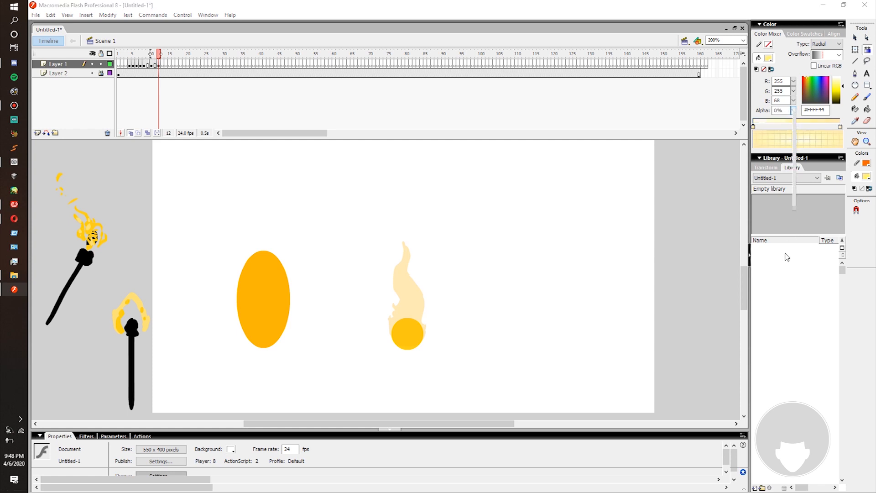
drag(786, 269, 778, 344)
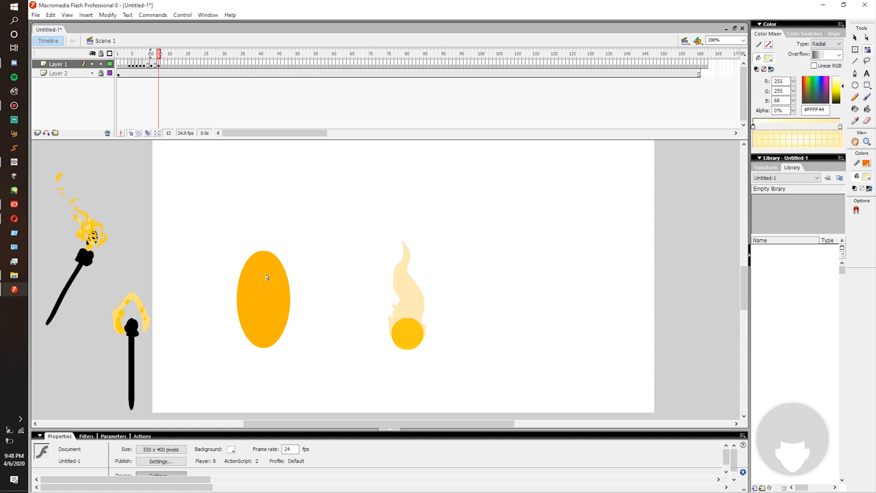
- Select the oval on frame 12 of Layer 1 and change its solid fill to the radial gradient
click(156, 65)
click(159, 66)
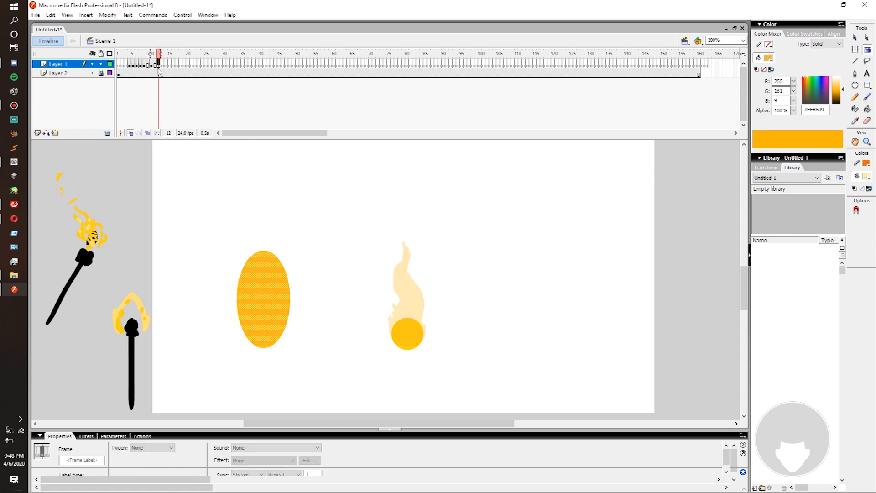
click(156, 65)
click(162, 65)
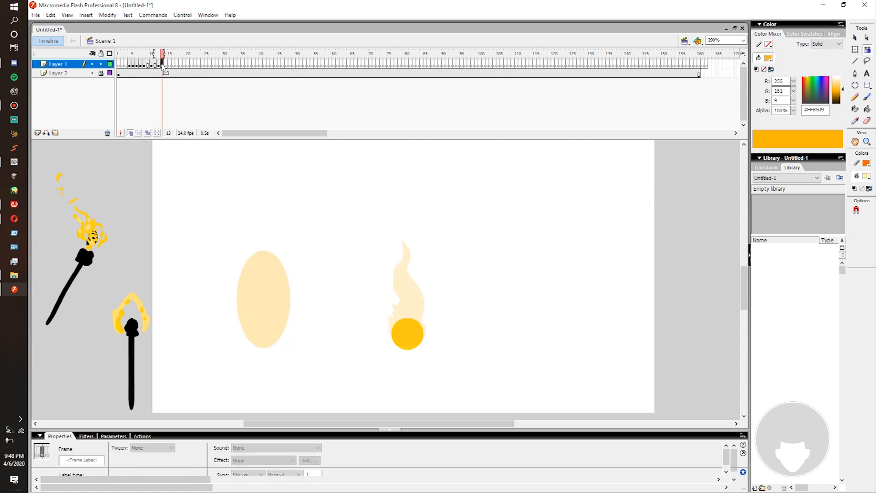
click(158, 65)
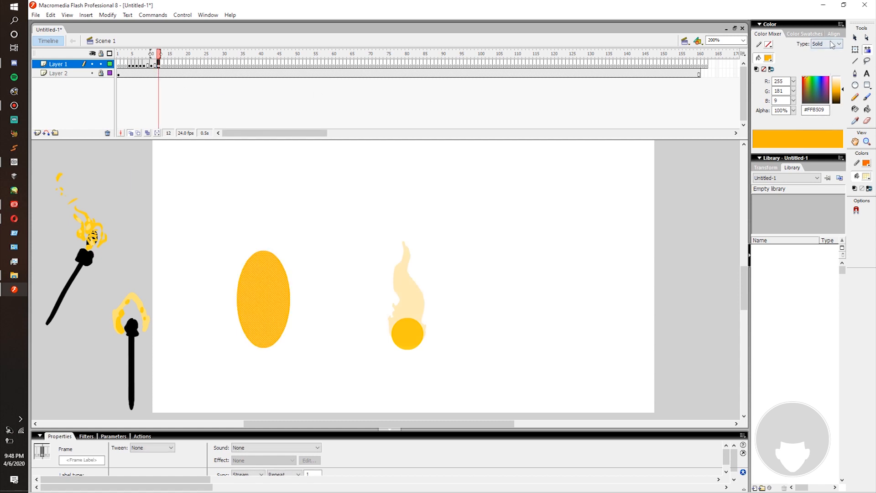
click(832, 46)
click(822, 70)
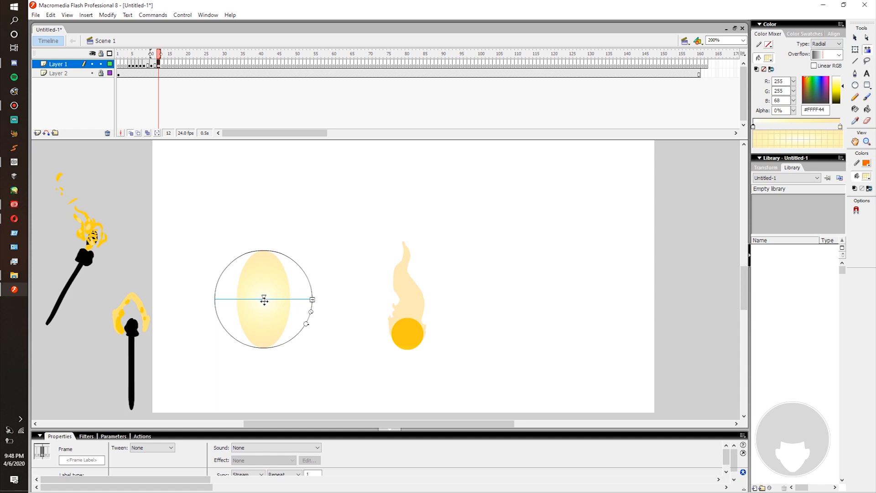
- Reshape the oval's radial gradient with the Gradient Transform tool, shrinking it and shifting its centre slightly toward the oval's upper left
mouse_move(264, 300)
mouse_down()
mouse_move(264, 312)
mouse_move(265, 299)
mouse_up()
drag(307, 325, 287, 327)
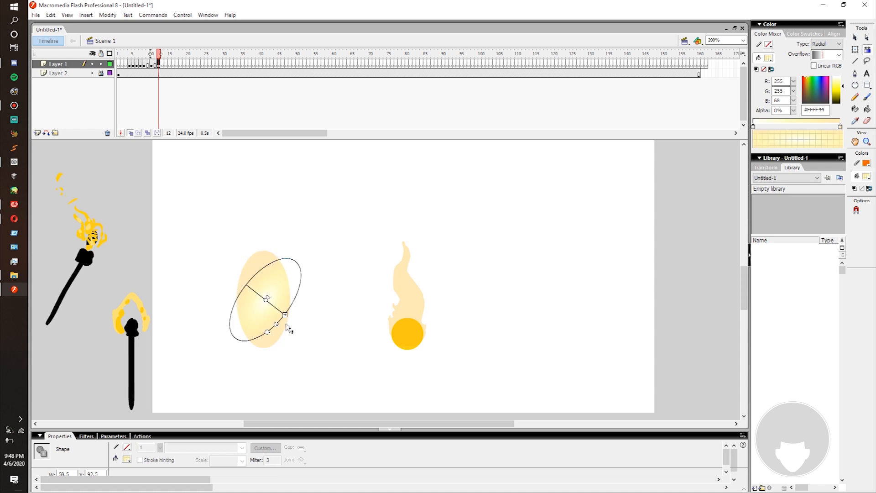
key(q)
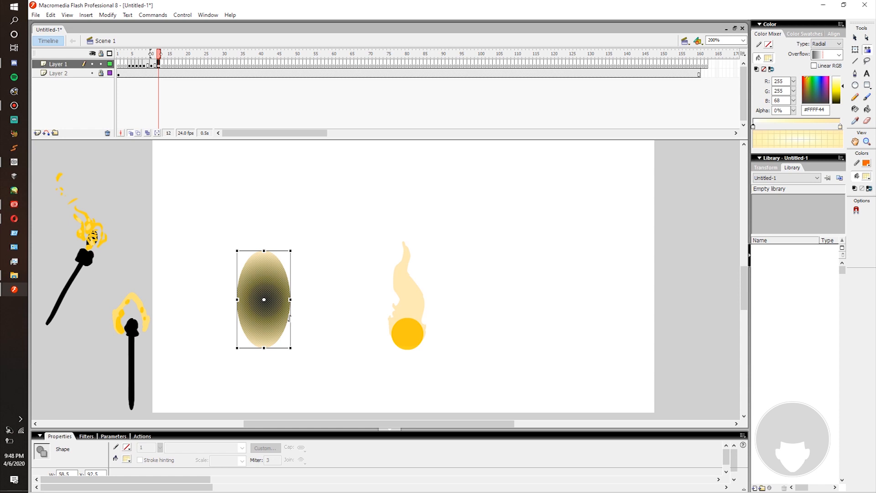
click(306, 288)
click(283, 305)
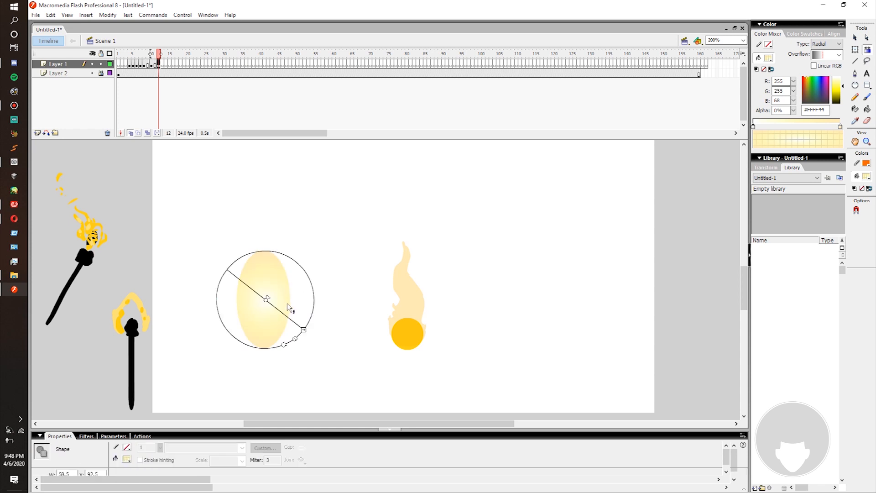
drag(304, 331, 262, 294)
drag(283, 329, 303, 325)
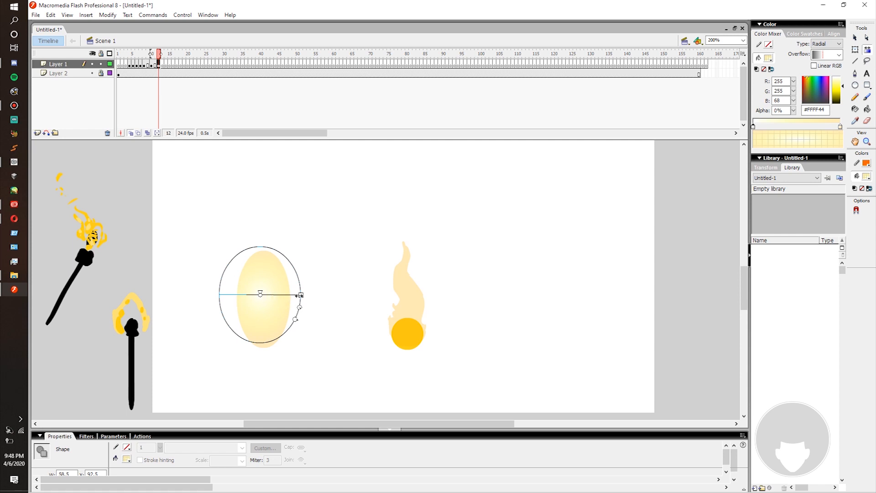
drag(299, 307, 283, 300)
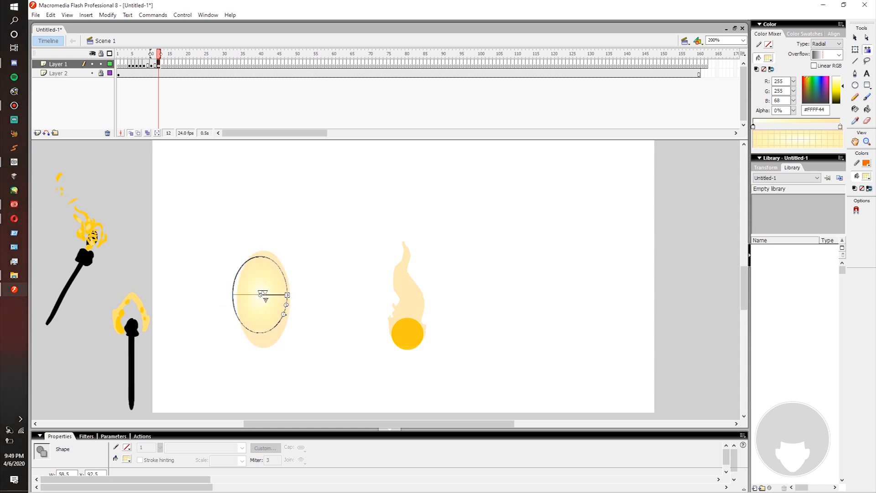
- Shift the centre of the oval's radial gradient down into the lower part of the oval
drag(260, 294, 323, 344)
click(323, 344)
click(856, 38)
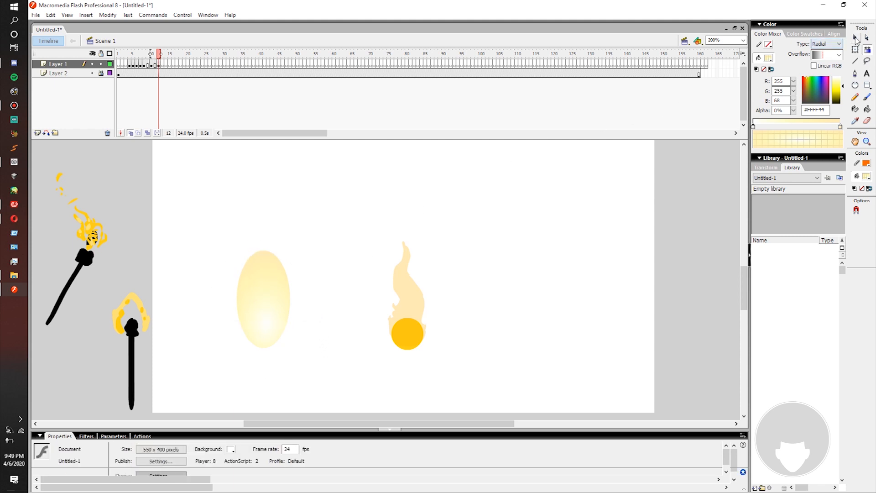
- Move the gradient oval over the flame and yellow circle on frame 12, and cut it from Layer 1
click(273, 276)
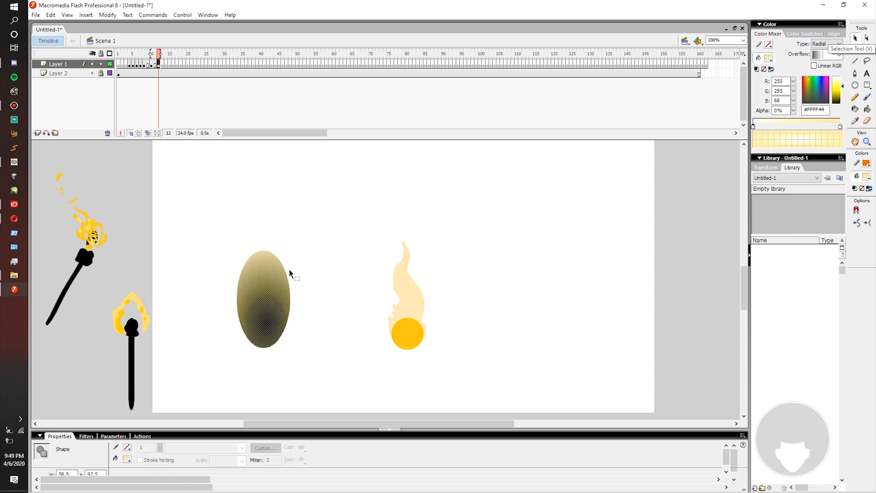
click(303, 264)
drag(285, 292, 301, 248)
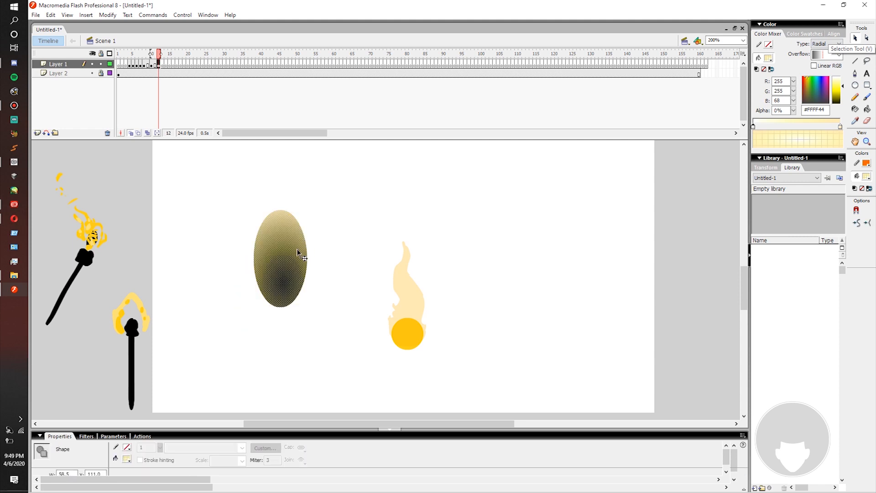
click(325, 234)
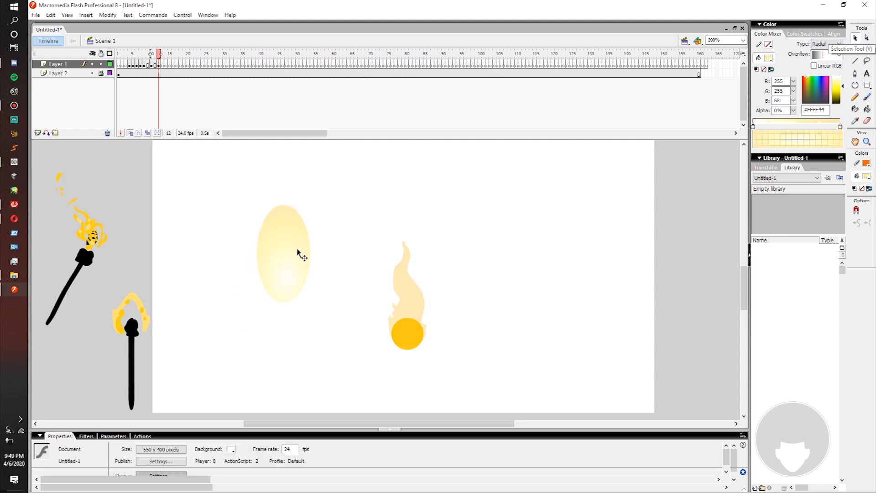
drag(289, 254, 410, 310)
click(440, 297)
click(434, 297)
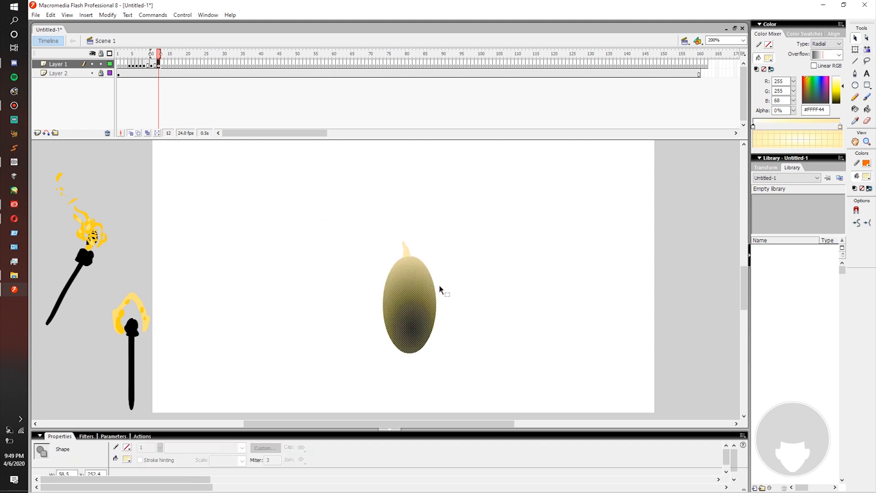
click(465, 290)
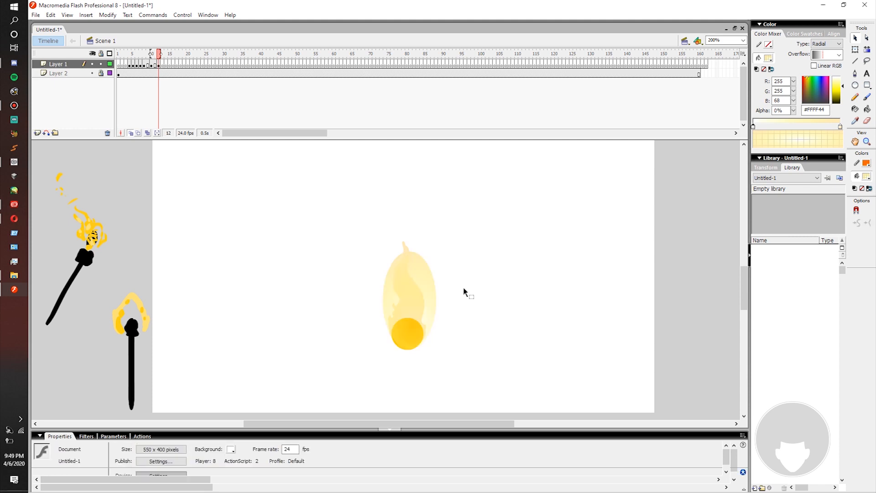
click(432, 302)
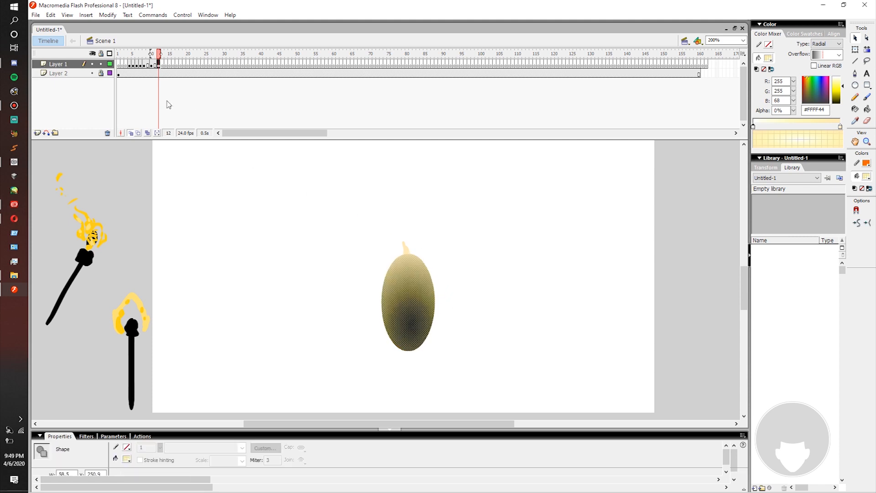
click(370, 256)
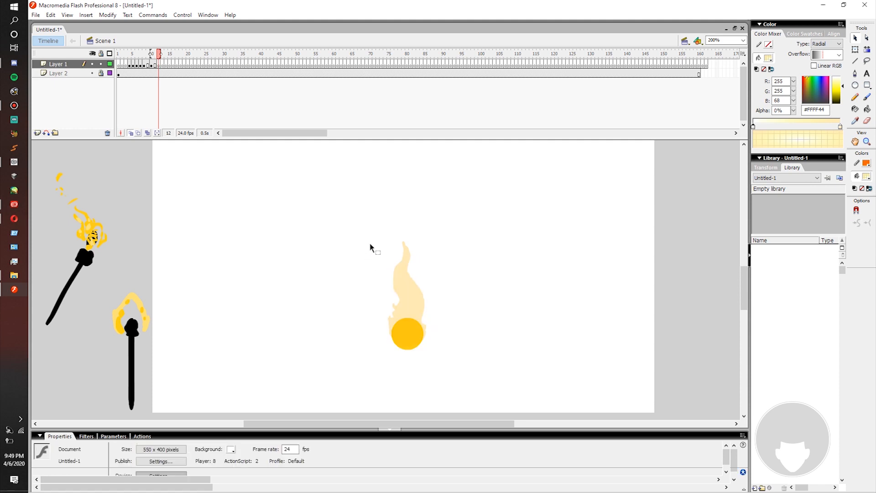
- Add a new layer above Layer 1, and set Layer 1 to locked and shown as outlines
click(37, 133)
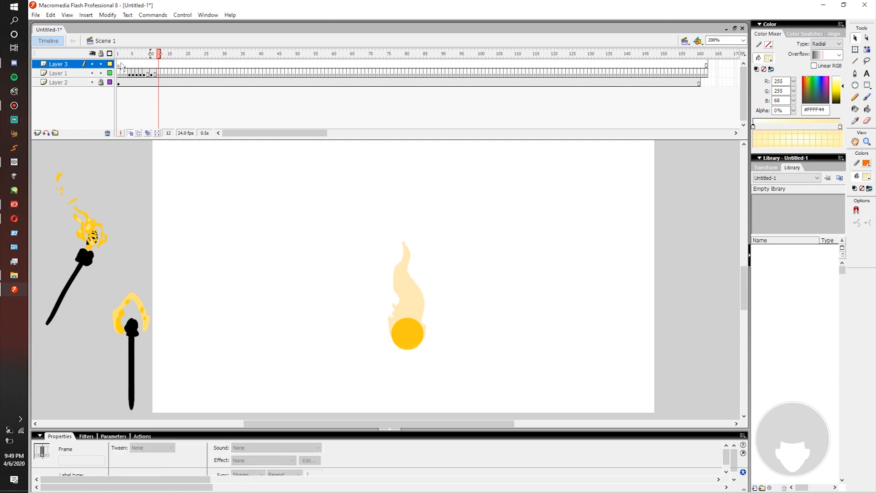
click(102, 73)
click(110, 73)
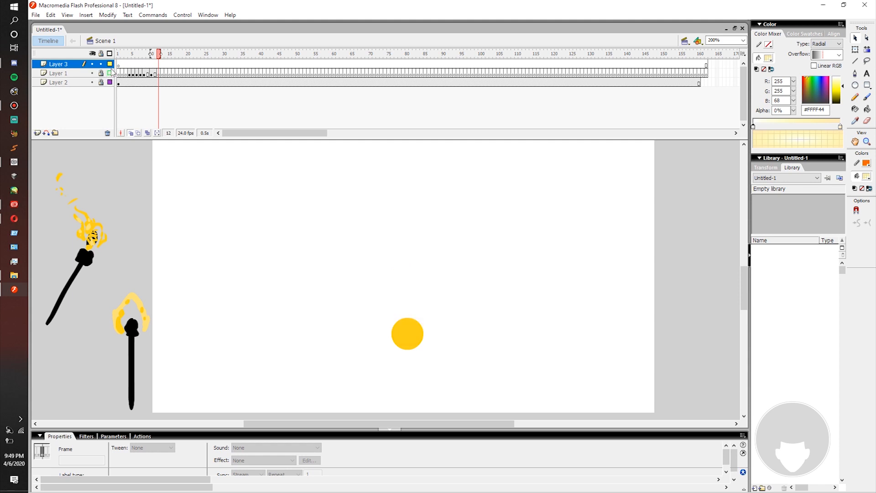
- Paste the gradient oval in place on frame 1 of Layer 3
click(119, 64)
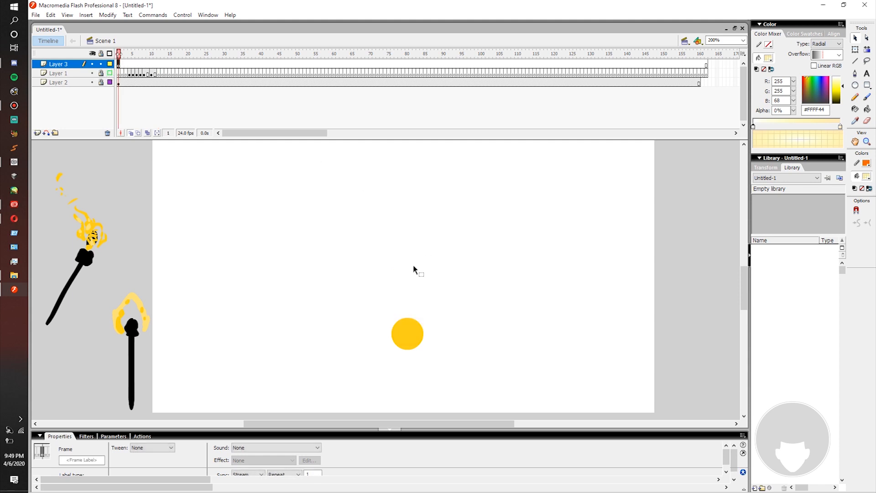
key(ctrl+v)
key(ctrl+z)
key(ctrl+shift+v)
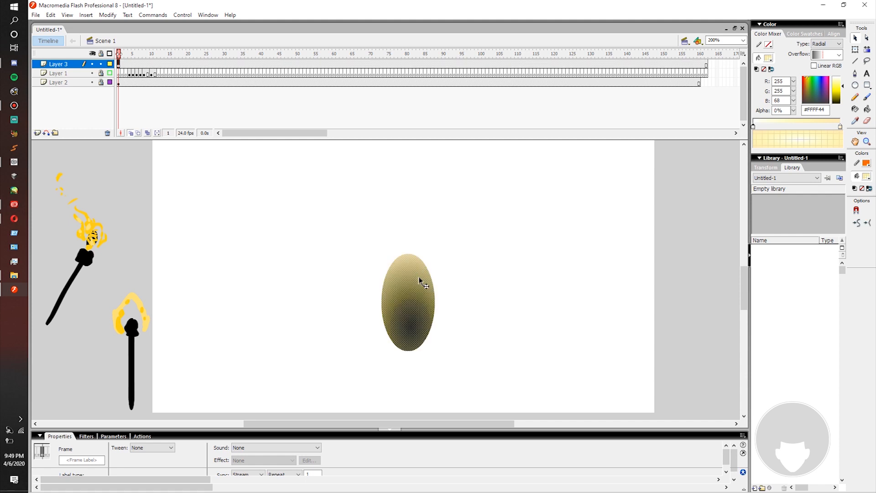
key(ctrl+z)
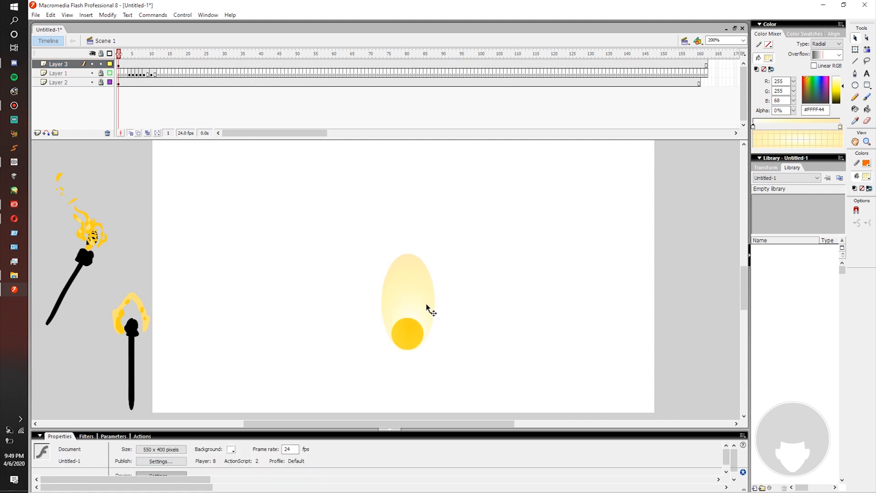
key(ctrl+shift+v)
key(ctrl+z)
- Start the oval at frame 4 of Layer 3 by clearing it from frames 1 to 3
click(129, 64)
click(119, 65)
drag(126, 64, 130, 64)
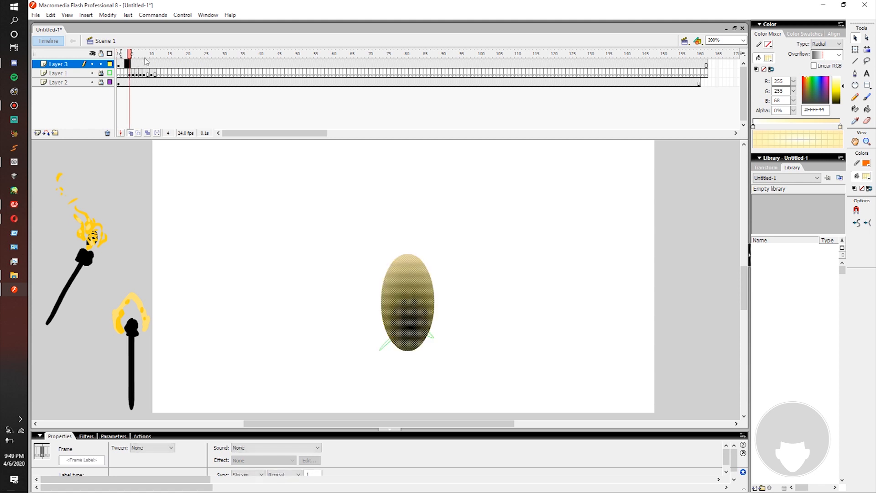
click(133, 64)
click(125, 65)
key(Delete)
- Add keyframes with the oval on frames 5 through 10 of Layer 3
click(130, 66)
key(F6)
key(F6)
key(F6)
key(F6)
key(F6)
- On frame 4 of Layer 3, scale the oval down to about 31 px wide and move it down over the yellow circle
click(130, 65)
key(q)
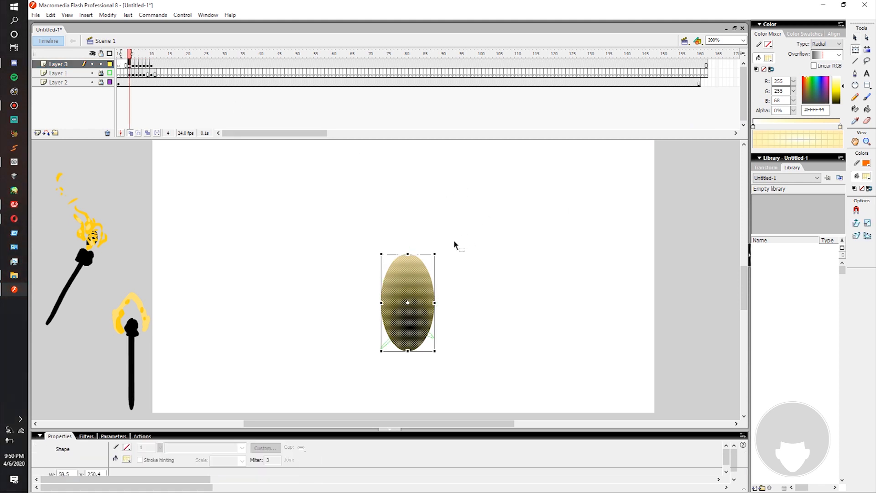
drag(433, 258, 428, 274)
key(Down)
key(Down)
key(Down)
key(Down)
key(Down)
key(Down)
key(Down)
key(Down)
key(Down)
key(Down)
key(Down)
key(Down)
key(Down)
key(Down)
key(Down)
key(Down)
key(Down)
key(Down)
key(Down)
key(Down)
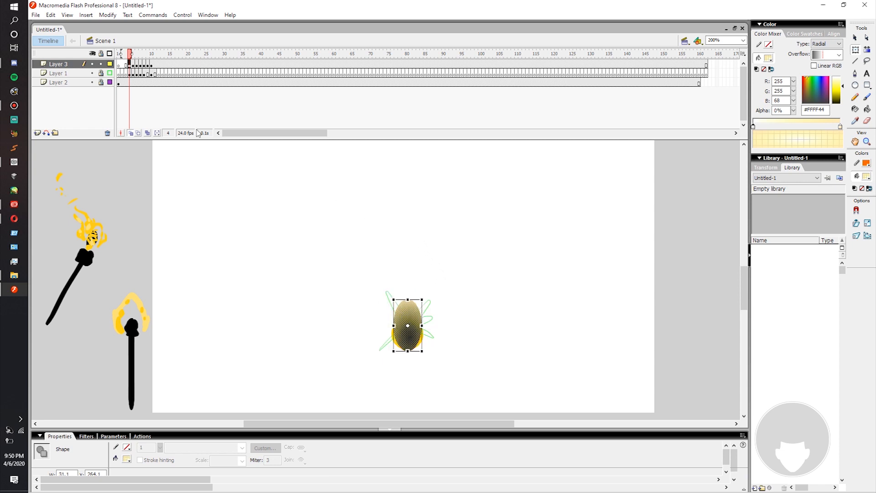
- On frame 5 of Layer 3, scale the oval to about 41.5 px wide and lower its base to the yellow circle's bottom
click(133, 65)
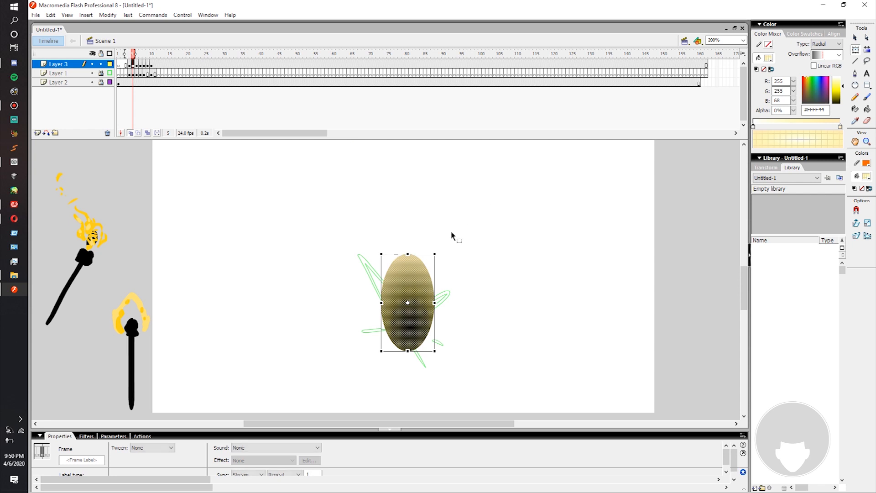
drag(435, 254, 427, 268)
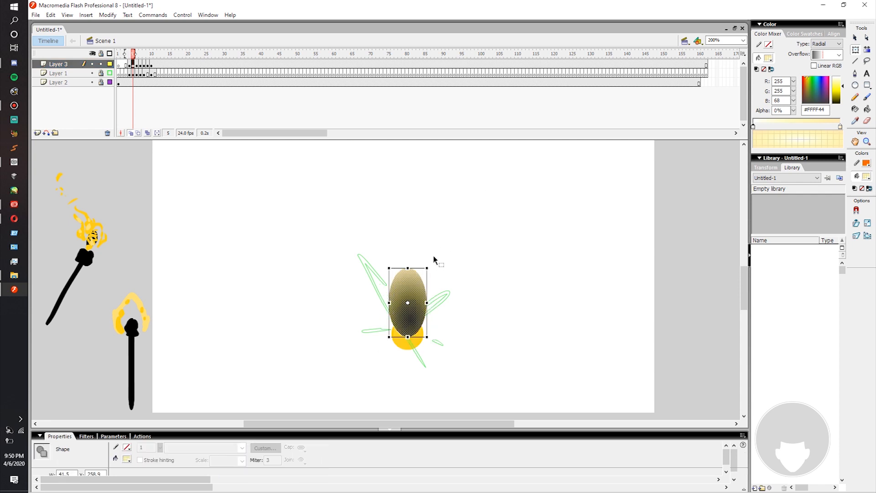
key(Down)
key(Down)
key(Down)
key(Down)
key(Down)
key(Down)
key(Down)
key(Down)
key(Down)
key(Down)
key(Down)
key(Down)
key(Down)
key(Down)
key(Down)
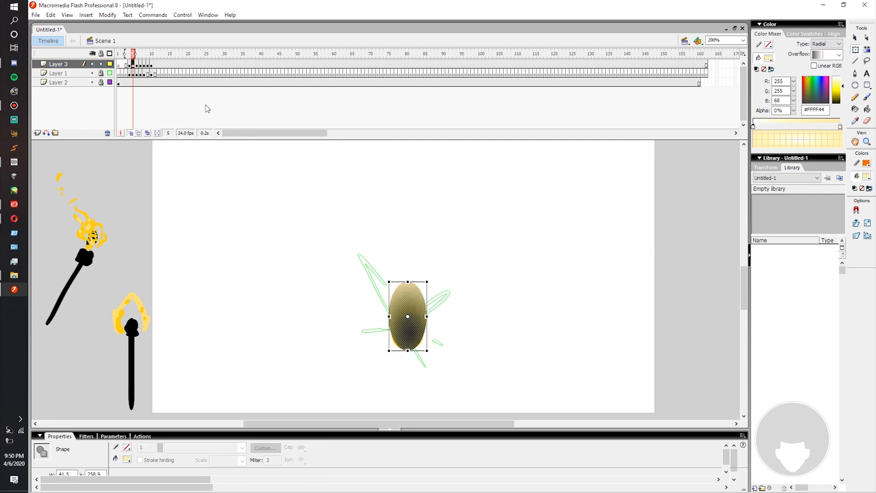
- Vary the oval's height slightly across the keyframes from frame 7 to frame 10 of Layer 3
click(137, 65)
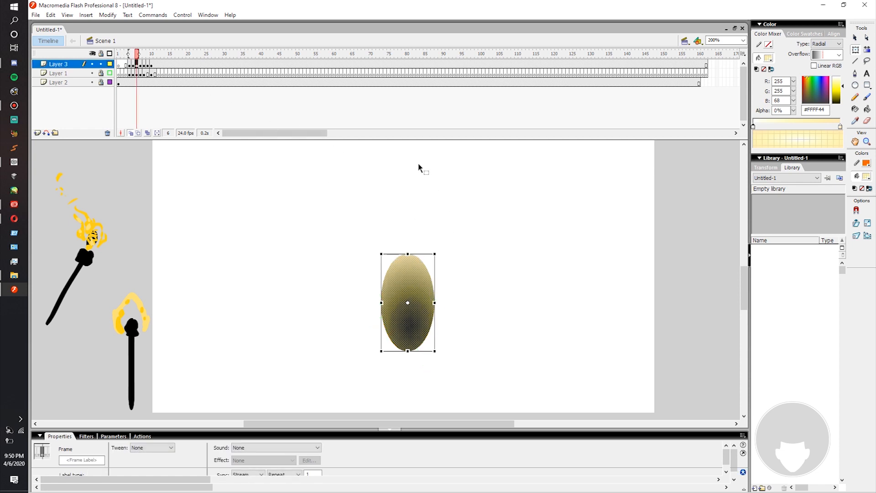
key(period)
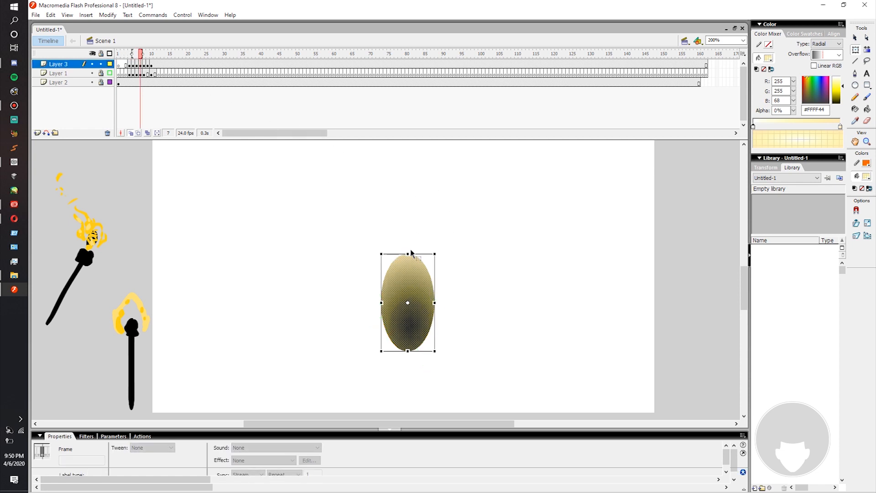
drag(410, 254, 407, 249)
key(period)
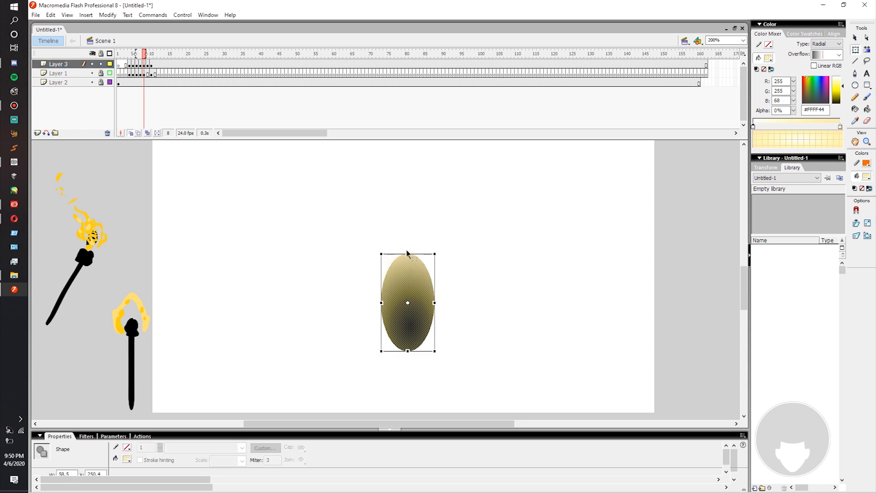
key(period)
drag(410, 256, 413, 252)
key(period)
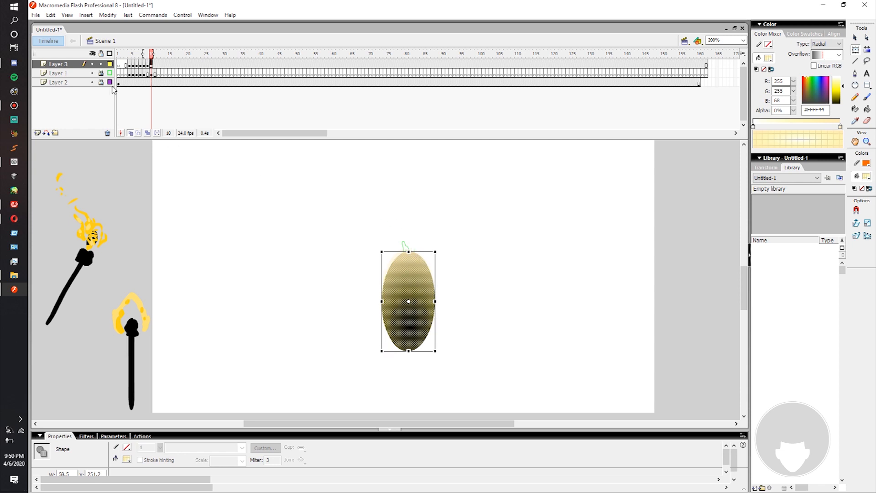
- Play back the glow animation twice from frame 3
click(126, 66)
key(Return)
click(126, 66)
key(Return)
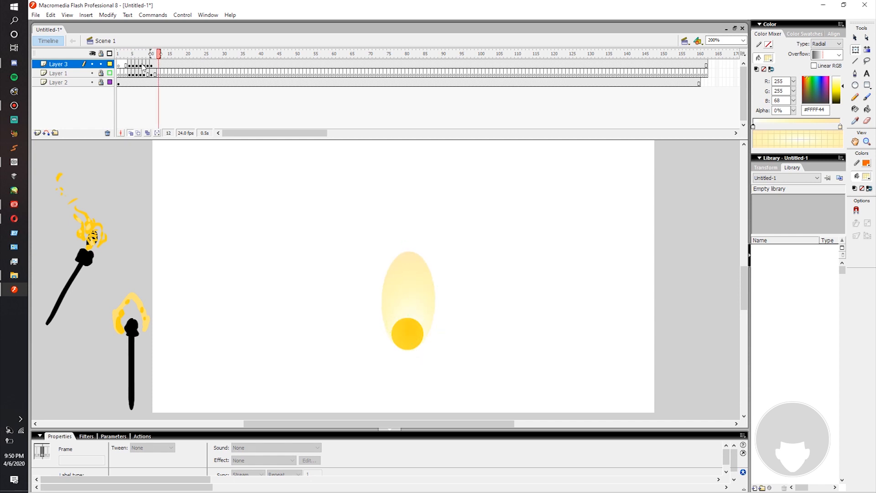
- Lower the top edge of the oval slightly on frame 10 of Layer 3
click(141, 65)
click(151, 65)
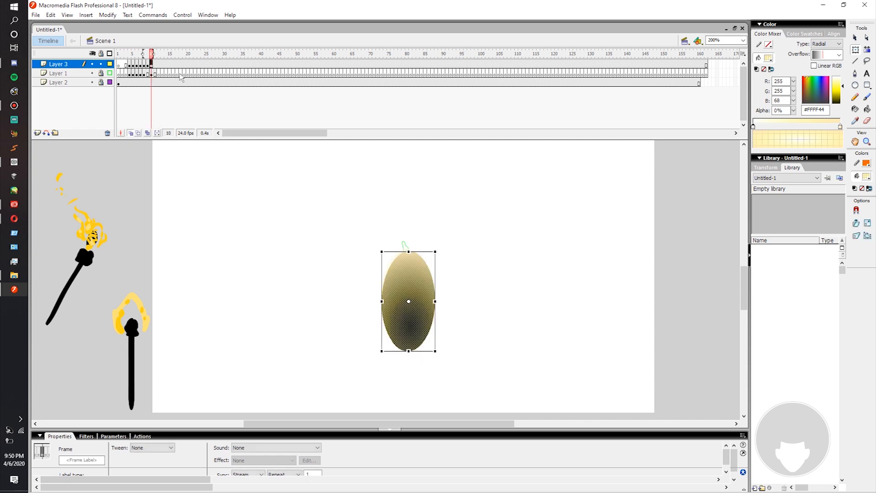
click(857, 38)
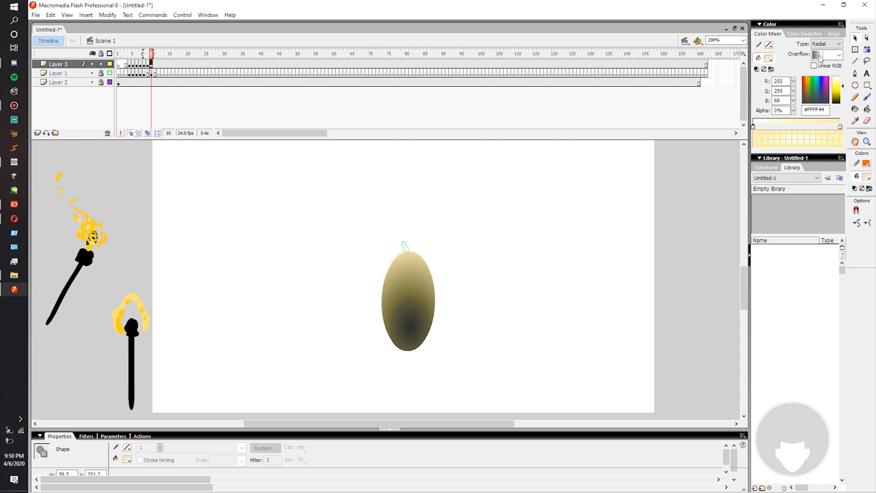
click(152, 65)
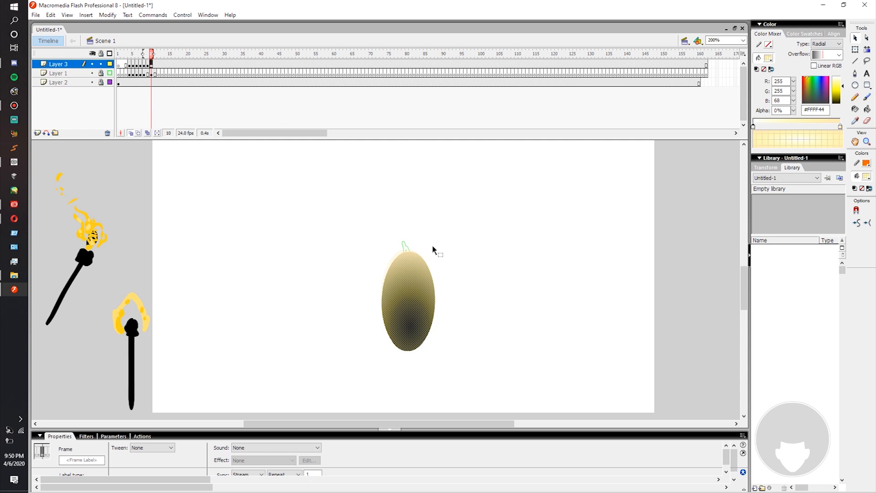
key(q)
drag(408, 251, 408, 252)
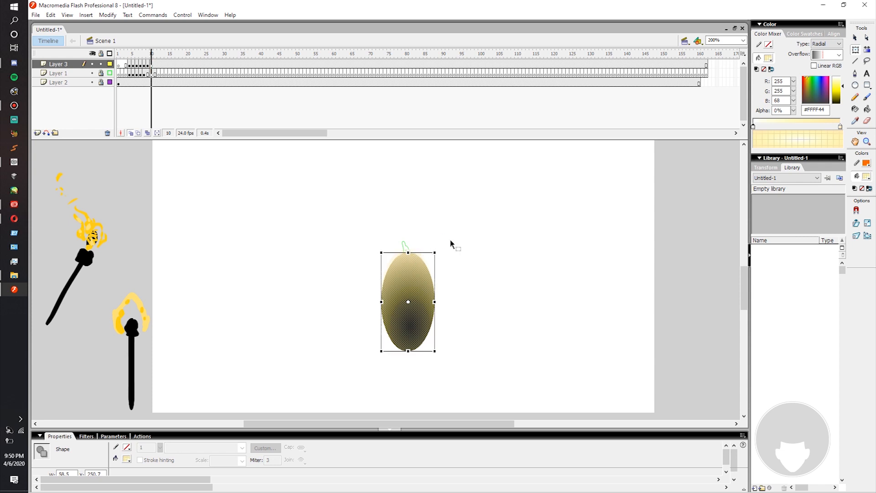
- Play back the adjusted glow animation and scrub through frames 3 to 10 of Layer 3
key(Return)
key(Return)
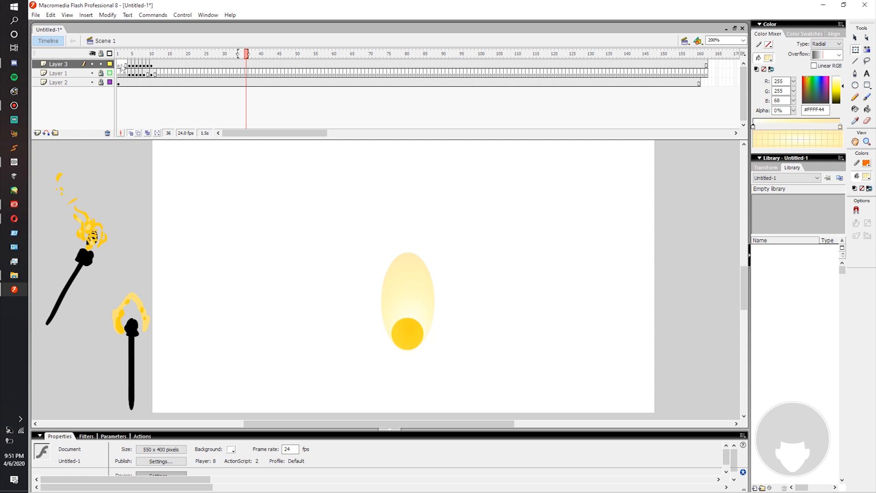
drag(127, 67, 156, 73)
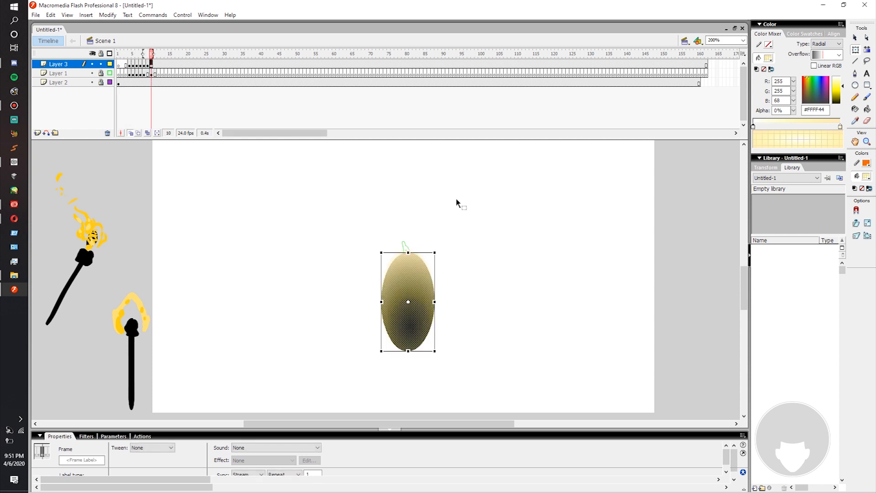
- Convert the oval on frame 10 of Layer 3 to a graphic symbol named Symbol 1 and open the symbol for editing
key(F8)
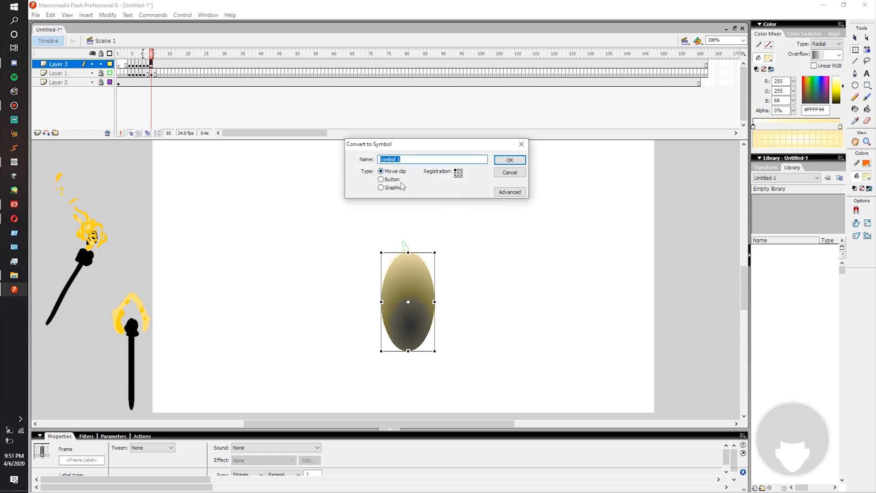
click(382, 188)
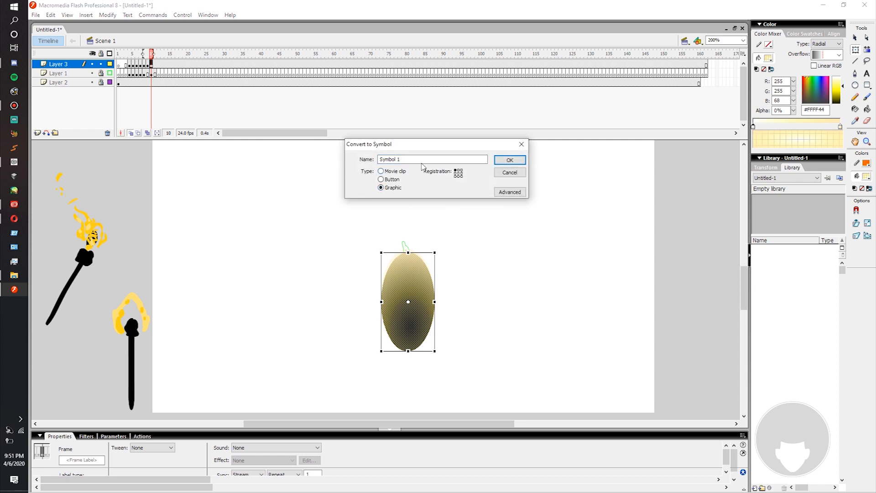
click(507, 160)
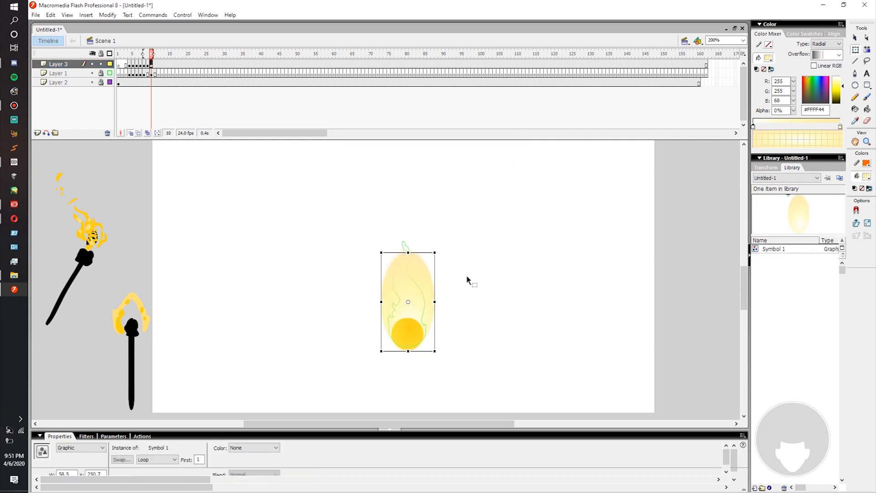
click(856, 38)
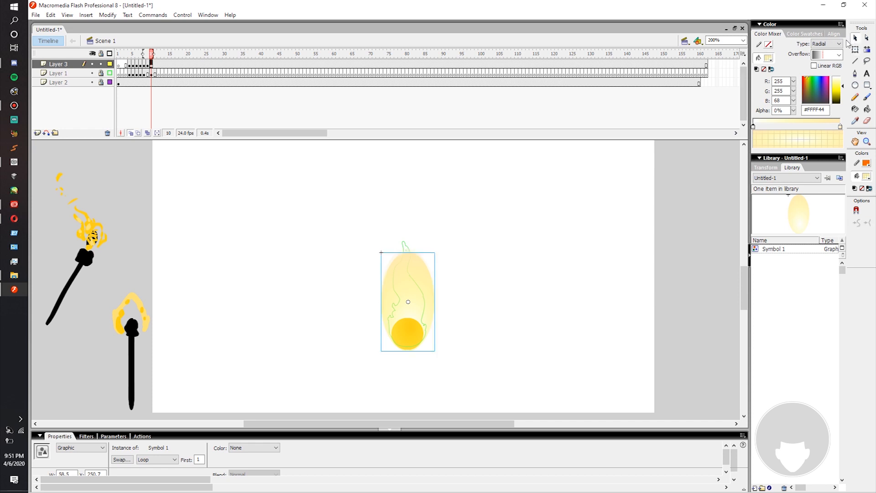
double_click(406, 280)
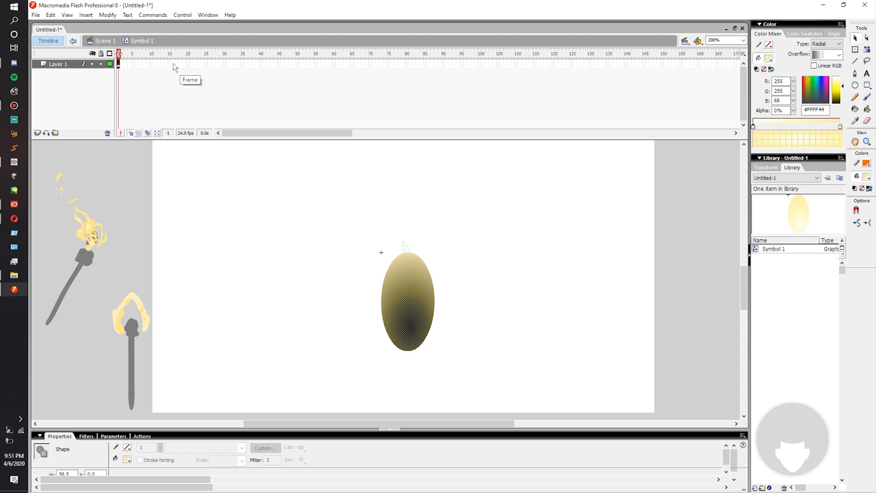
- Extend Layer 1 of Symbol 1 to a keyframe on frame 51 and create a motion tween across the span
click(301, 65)
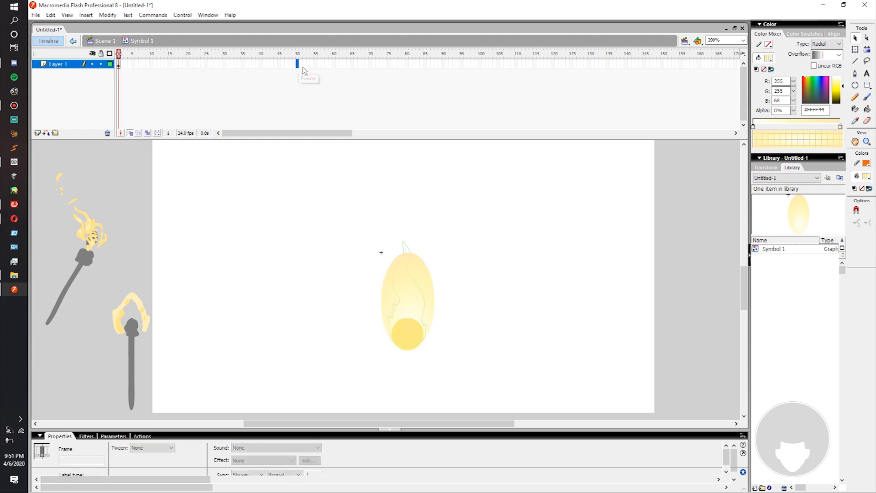
key(F5)
click(300, 66)
key(F5)
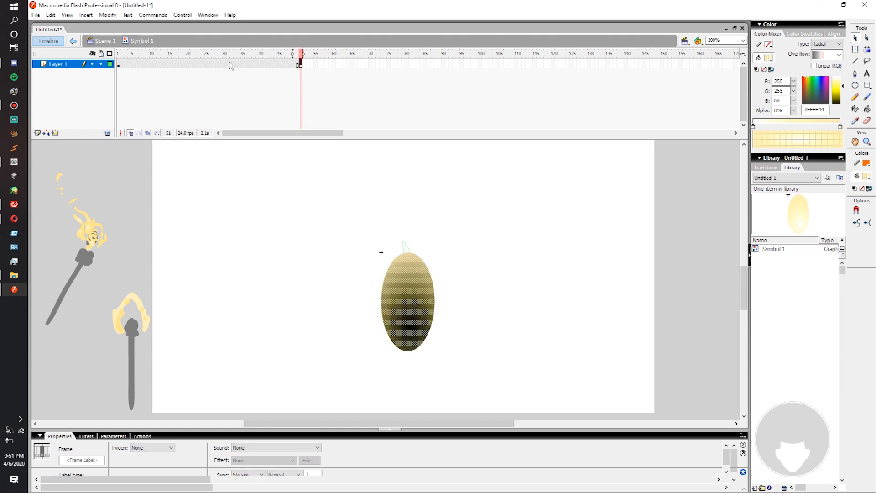
right_click(197, 66)
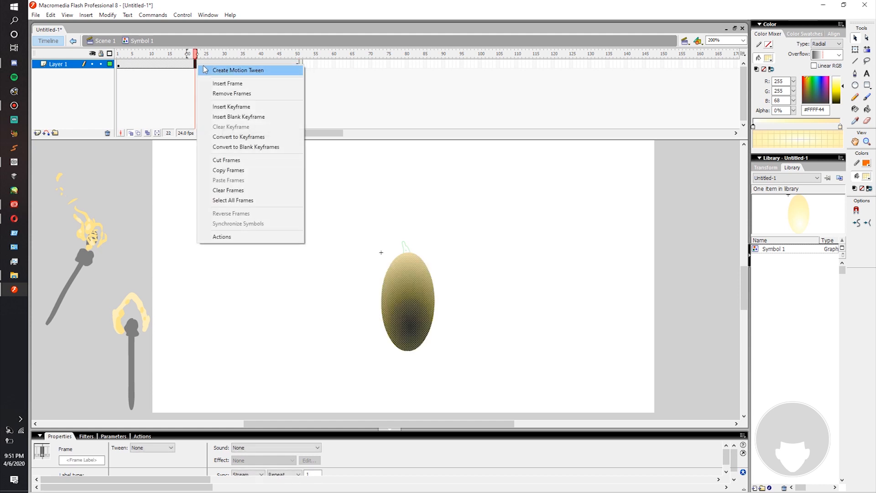
click(238, 70)
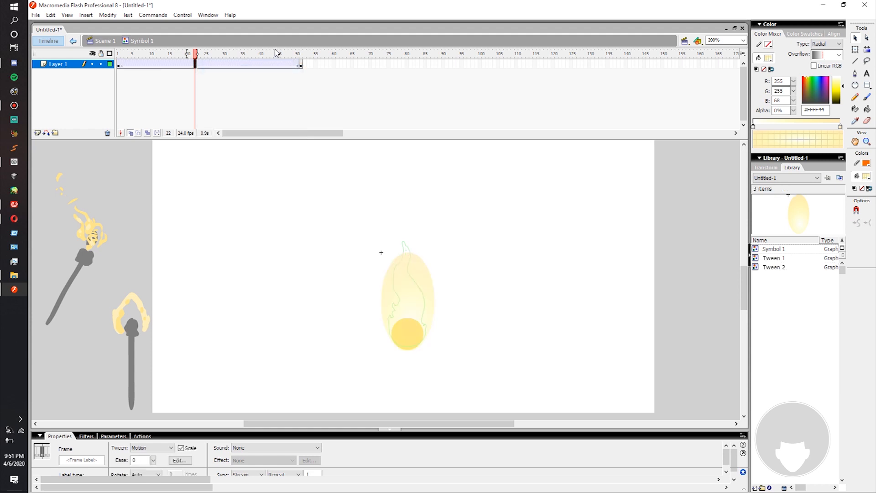
- Insert a keyframe on frame 7 and rotate the oval slightly counterclockwise
click(136, 67)
drag(142, 66, 144, 67)
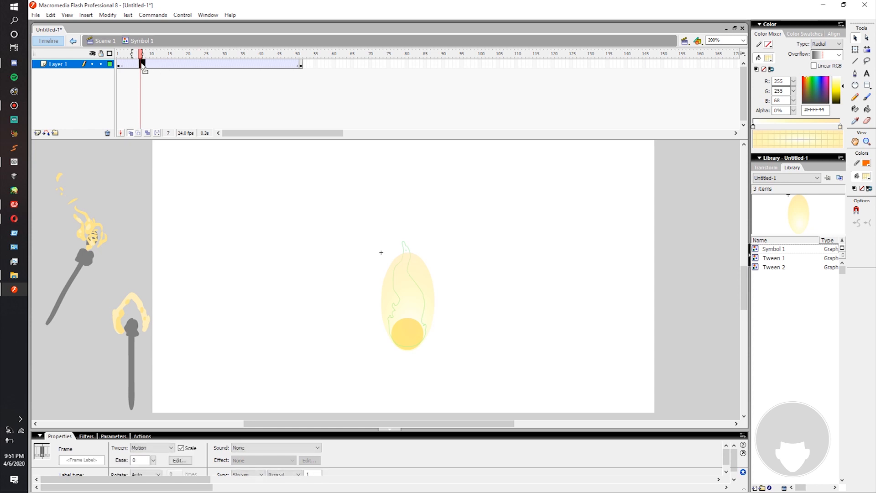
key(F6)
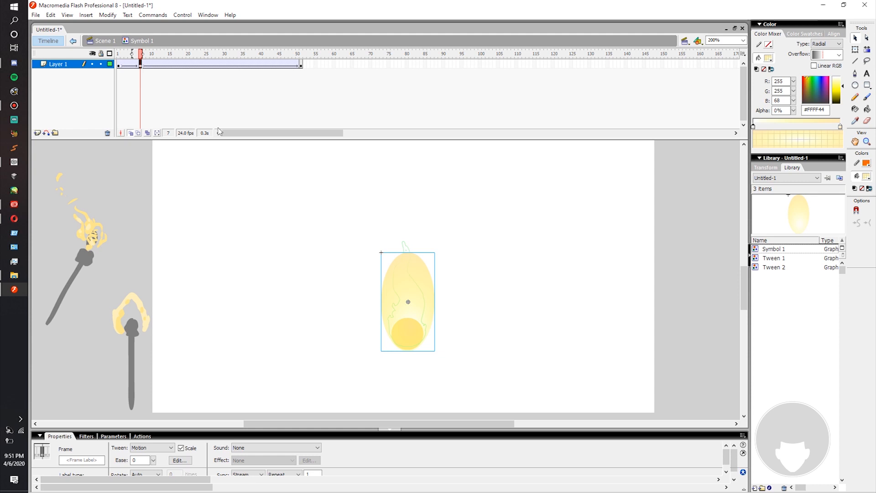
key(q)
drag(407, 252, 406, 248)
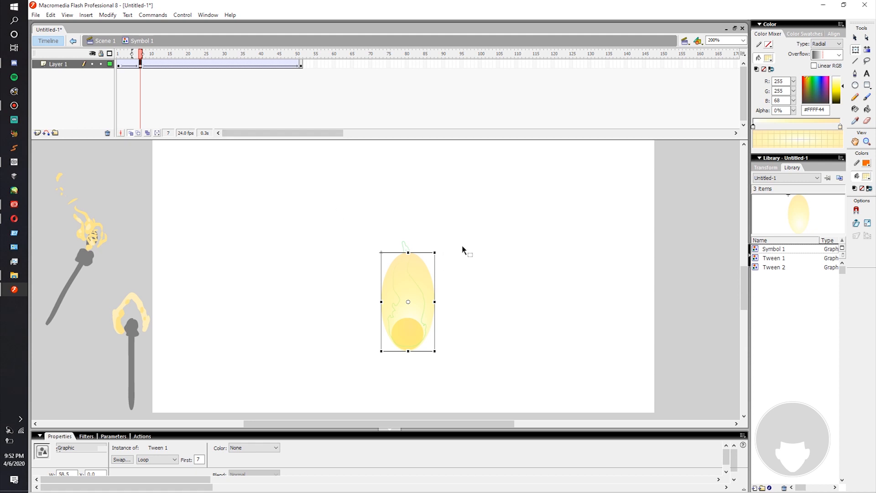
drag(441, 249, 443, 251)
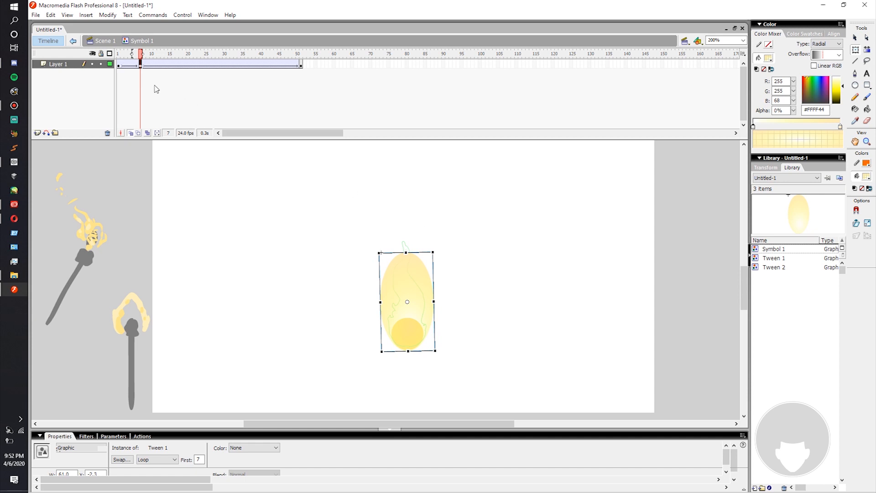
- Insert a keyframe on frame 20, nudge the oval slightly right and down, and tilt it slightly clockwise
click(190, 64)
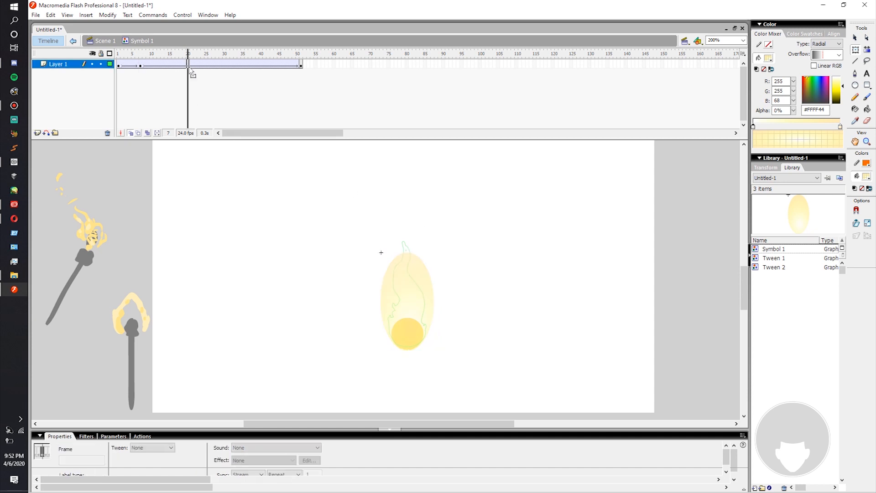
key(F6)
key(Down)
key(Right)
key(Right)
key(Right)
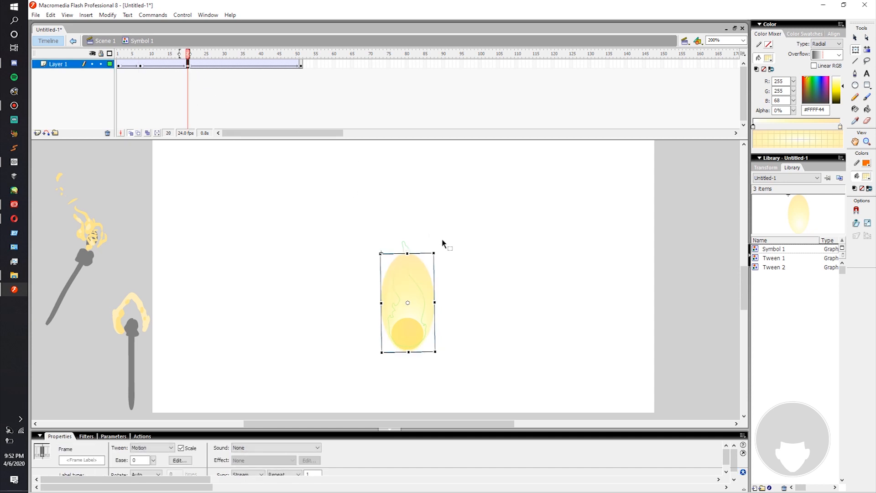
key(Left)
key(Down)
drag(442, 252, 446, 251)
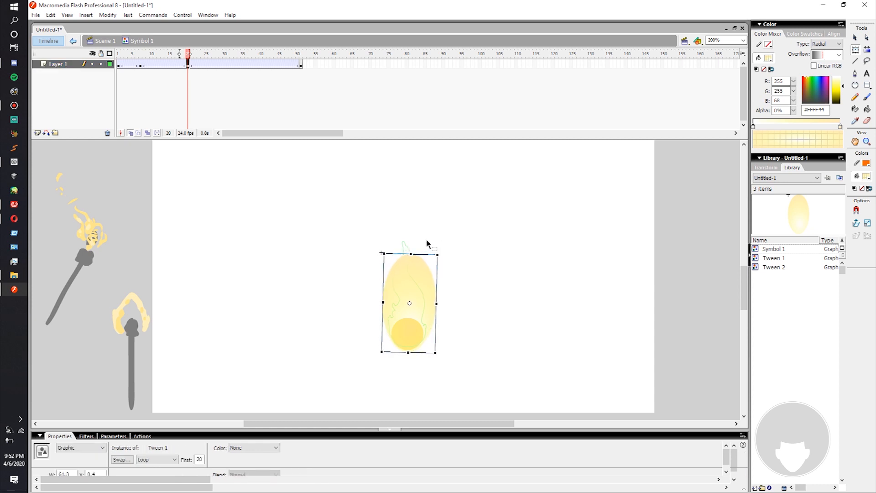
- Insert a keyframe on frame 30 and rotate the oval back to nearly upright
click(225, 65)
key(F6)
drag(443, 247, 445, 246)
click(442, 253)
click(419, 274)
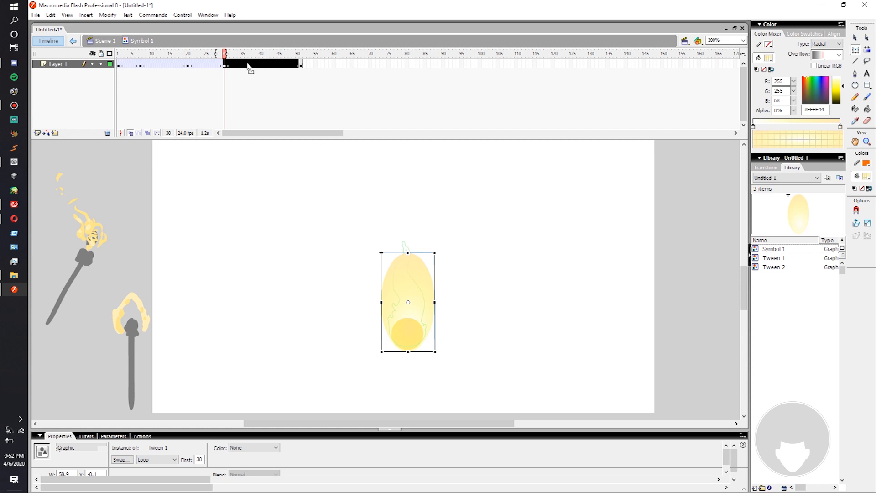
- On frame 40, nudge the oval slightly right and down and rotate it slightly clockwise as a new keyframe
click(262, 66)
key(ctrl+a)
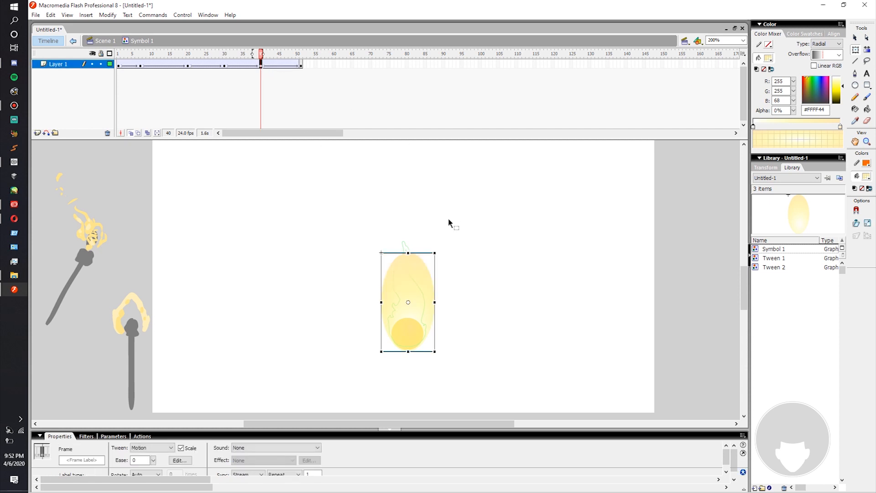
key(Right)
key(Down)
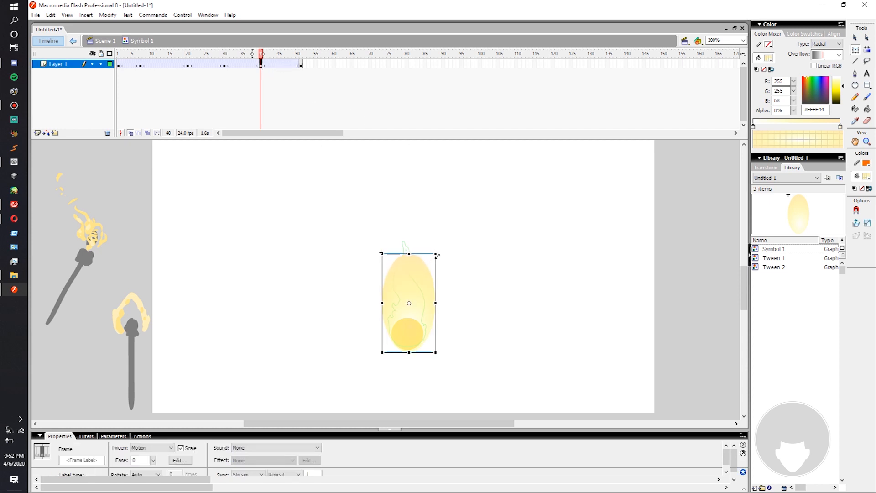
drag(444, 252, 446, 252)
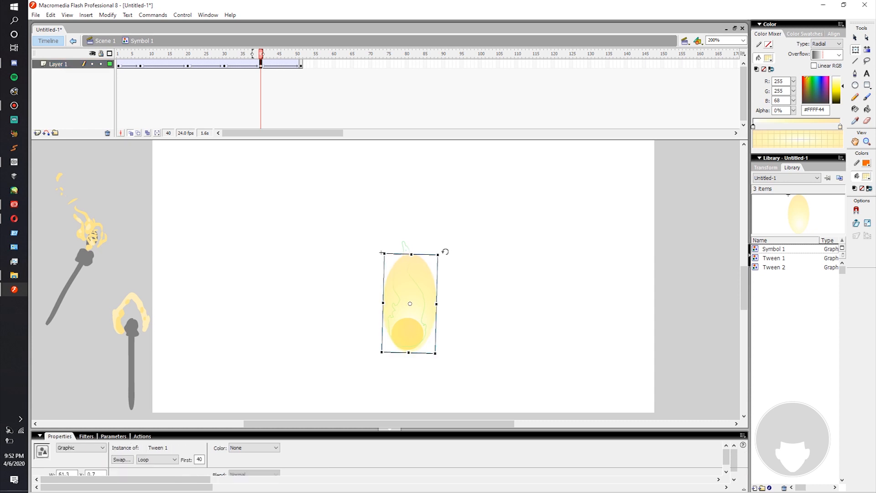
- Add keyframes on frames 3 to 5 and shorten the oval slightly in height on frame 4
click(119, 67)
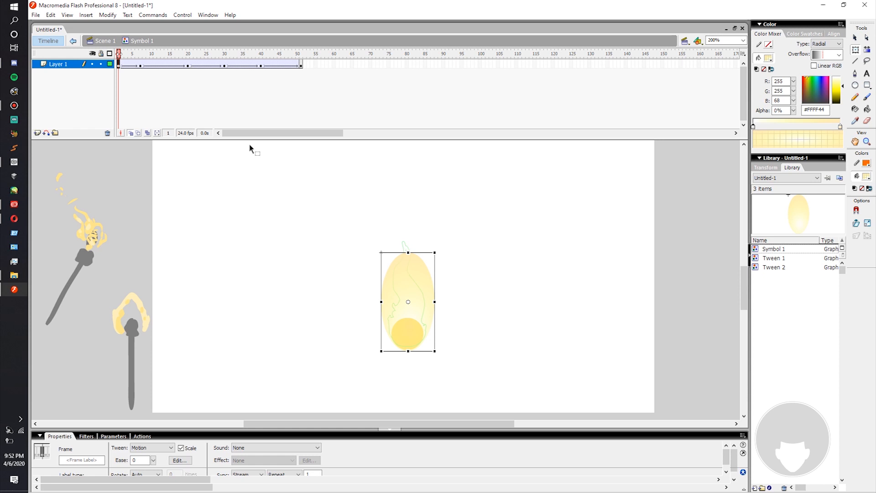
click(126, 65)
key(F6)
key(F6)
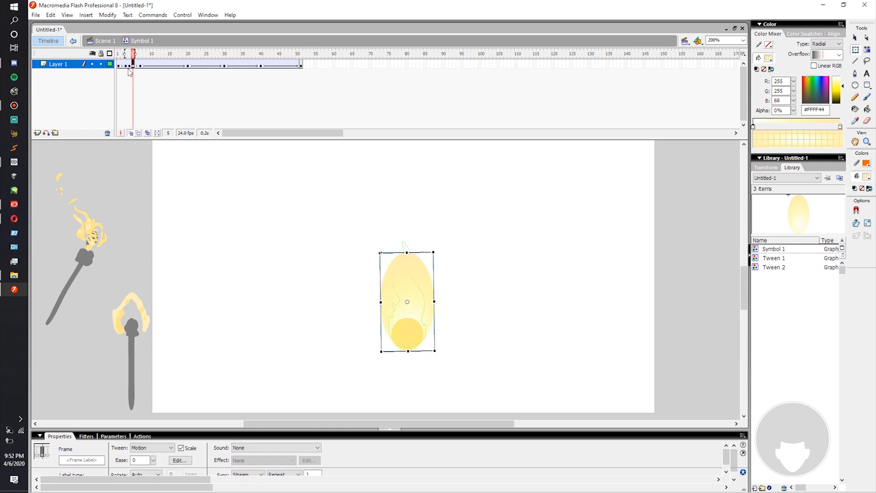
click(126, 65)
click(129, 66)
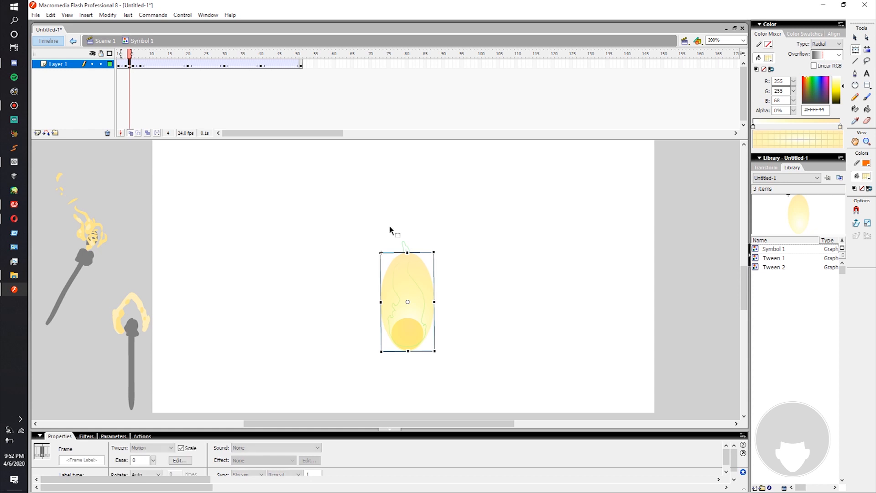
click(408, 252)
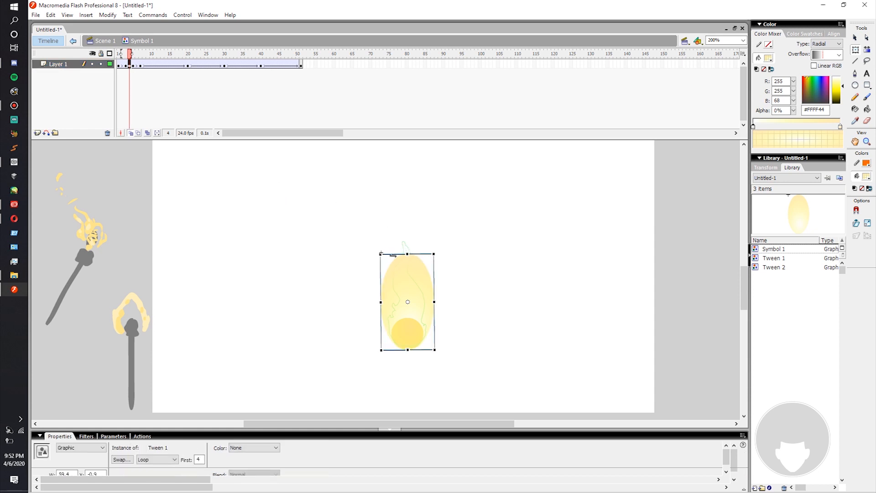
drag(409, 255, 409, 257)
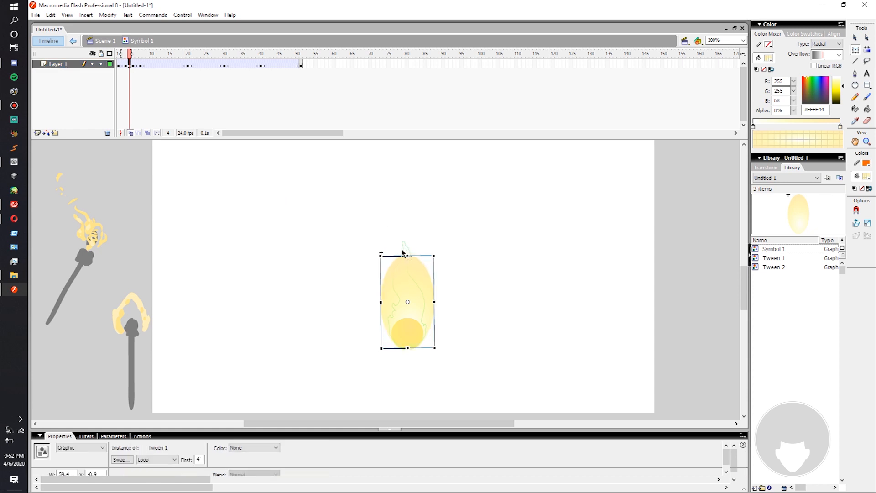
- Insert consecutive keyframes on frames 13 to 17 of Layer 1
click(132, 66)
click(151, 66)
click(162, 67)
key(F6)
key(F6)
key(F6)
key(F6)
key(F6)
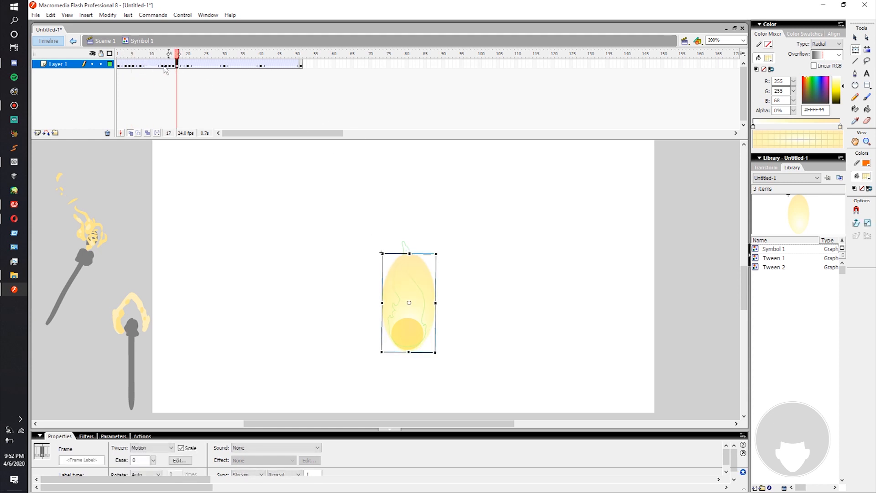
- Shorten the oval slightly in height on frames 14 and 16
click(165, 66)
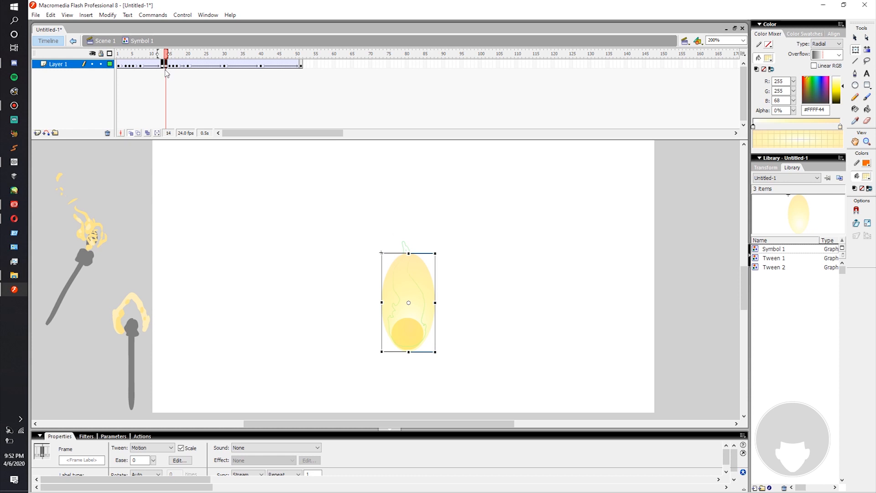
click(166, 65)
drag(408, 254, 409, 256)
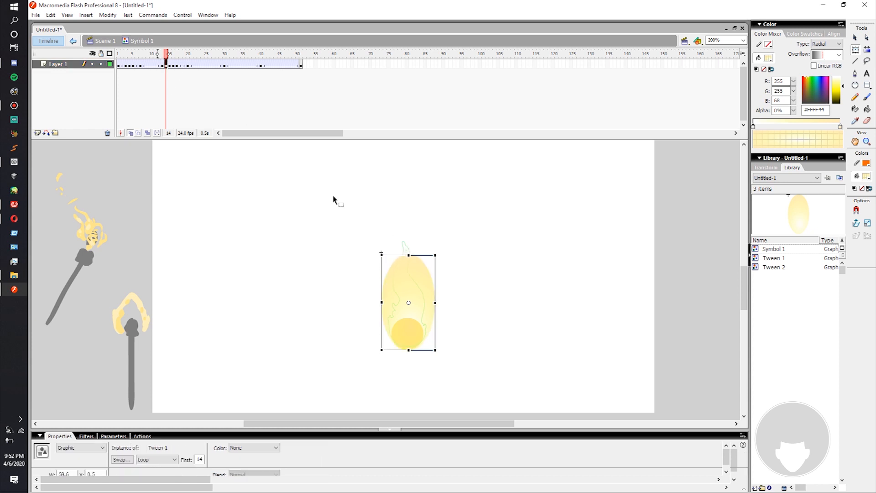
click(175, 67)
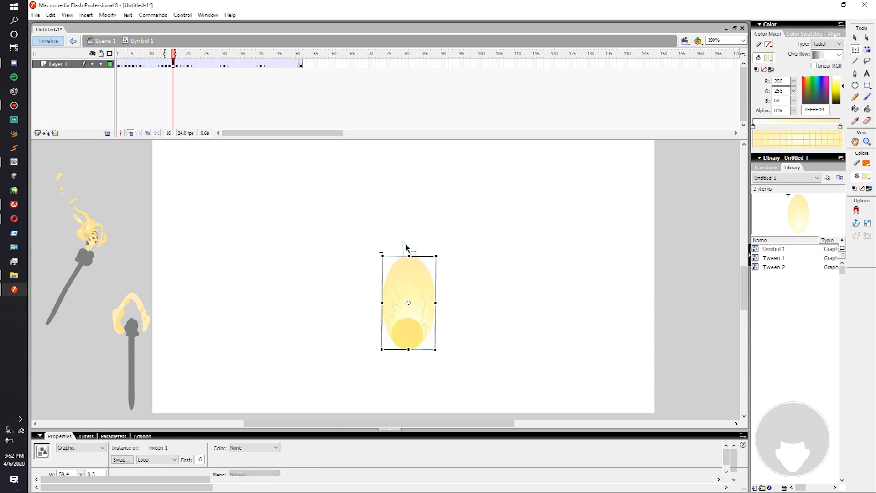
- Play back the symbol's flicker animation several times from the first frames to check the motion
click(119, 65)
key(Return)
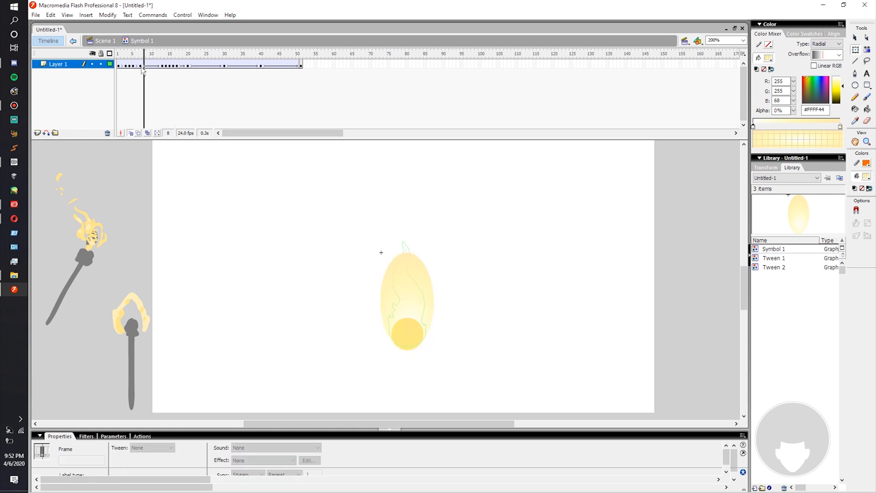
click(120, 65)
key(Return)
click(121, 65)
key(Return)
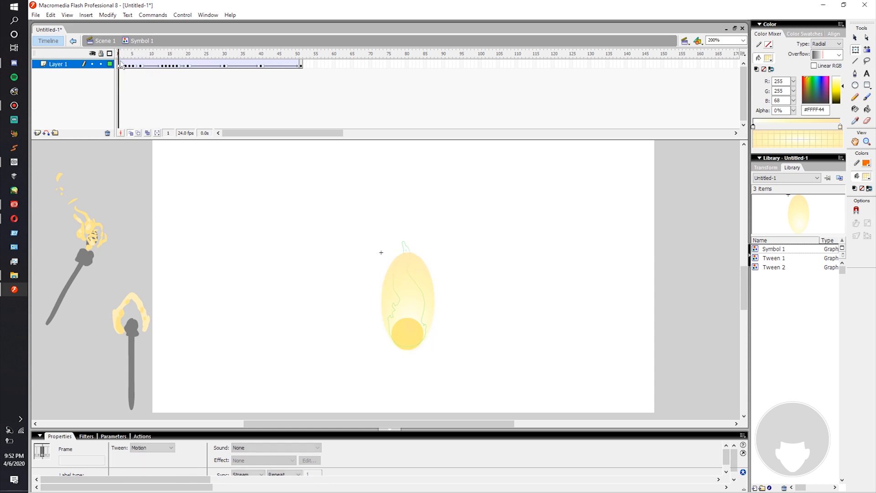
click(120, 61)
key(Return)
click(122, 64)
key(Return)
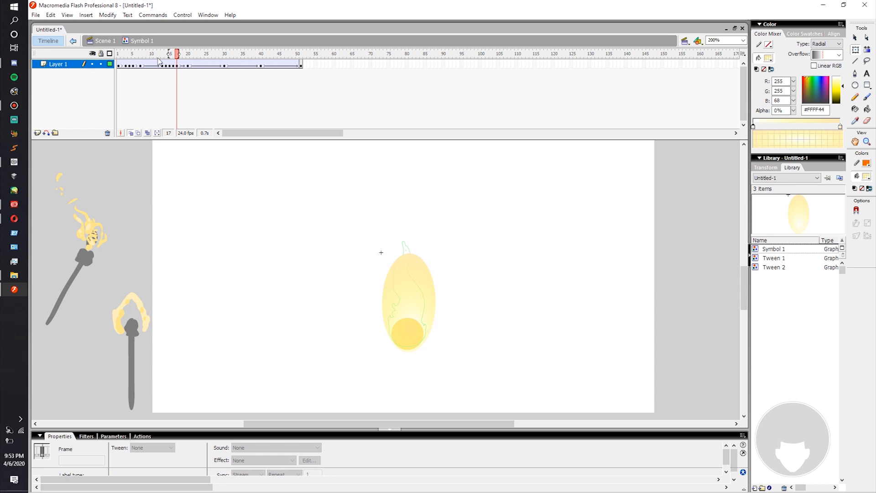
- Insert consecutive keyframes on frames 25 to 29 of Layer 1
click(207, 68)
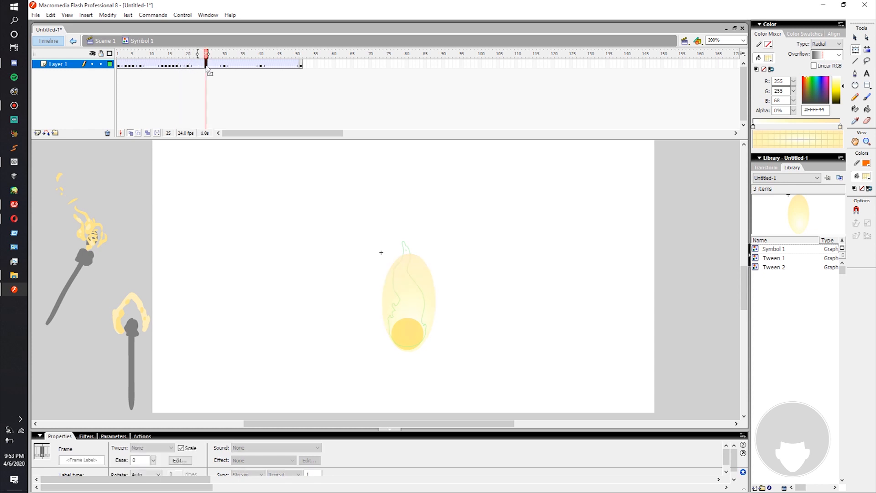
key(F6)
key(F6)
key(F6)
key(F6)
key(F6)
click(208, 67)
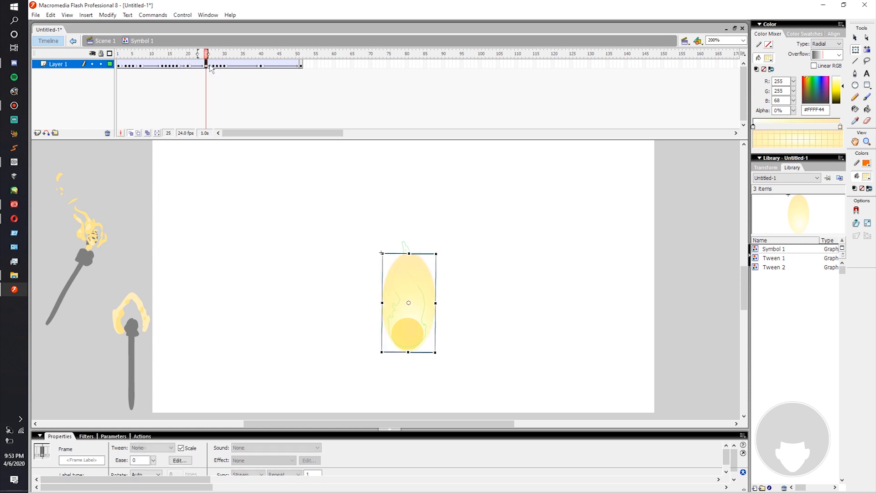
- Shorten the oval slightly in height on frames 26, 28 and 30
drag(410, 254, 410, 257)
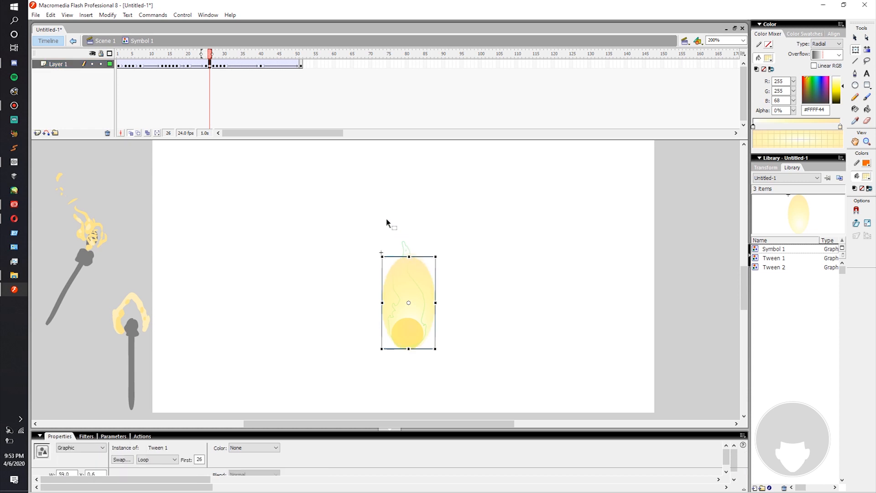
click(213, 66)
click(217, 66)
drag(409, 254, 409, 255)
drag(223, 67, 246, 64)
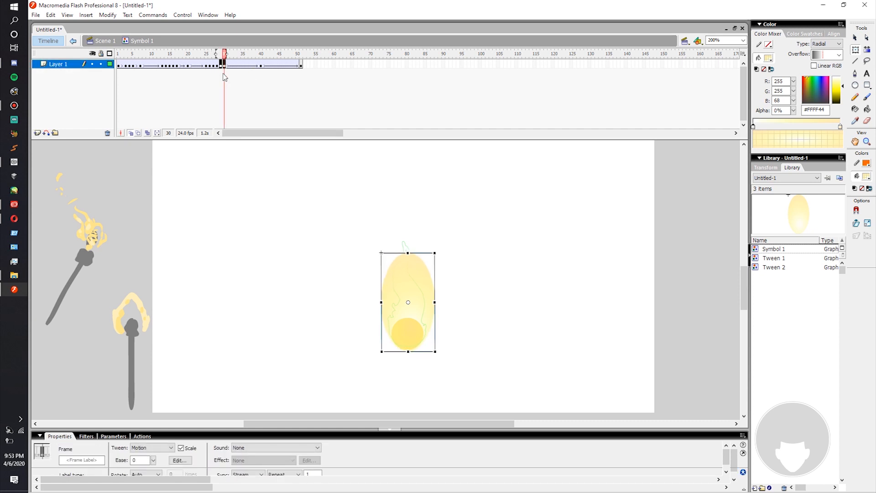
click(408, 259)
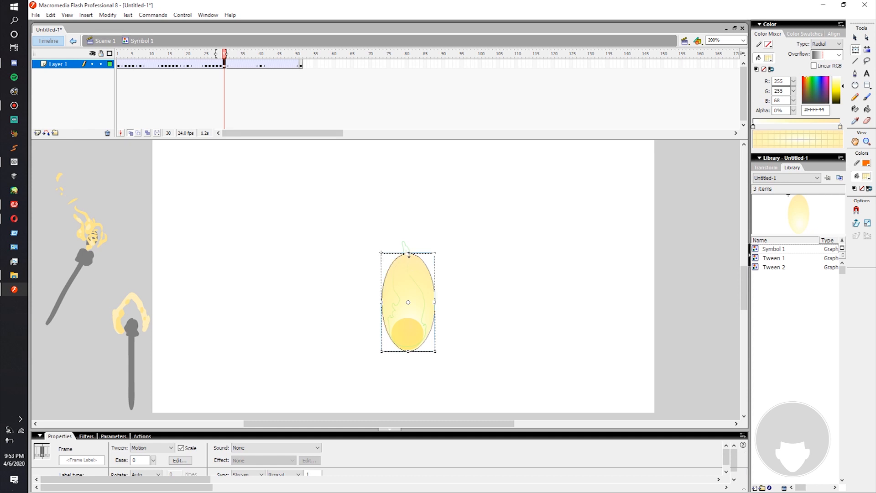
- Insert a run of consecutive keyframes starting at frame 34 of Layer 1
click(239, 66)
key(F6)
key(F6)
key(F6)
key(F6)
- Shorten the glow oval slightly in height on frames 35 and 37 of Layer 1
click(239, 67)
click(243, 67)
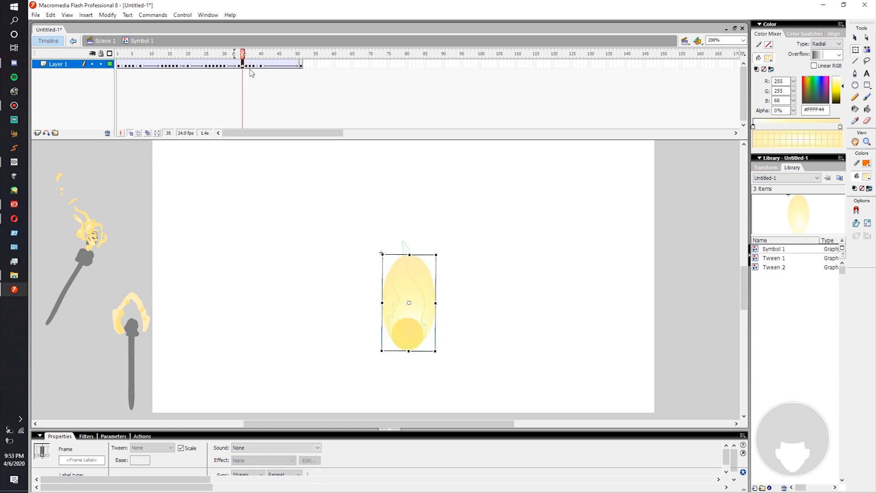
click(409, 255)
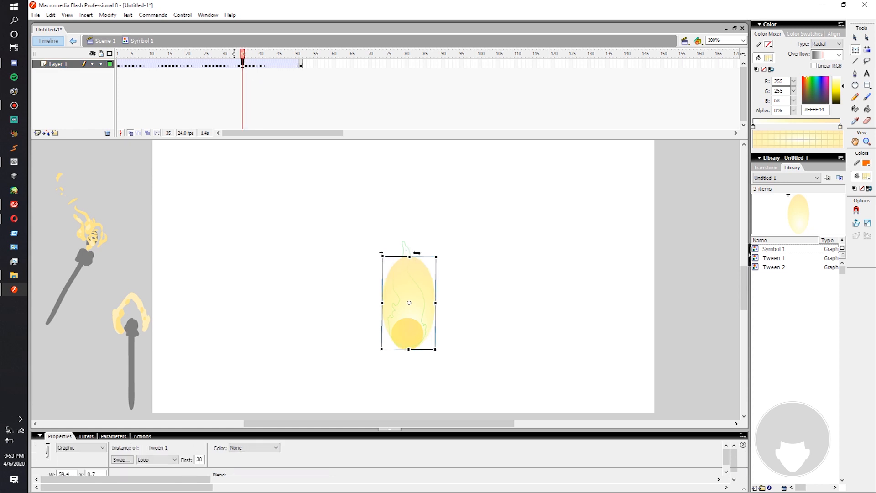
click(250, 65)
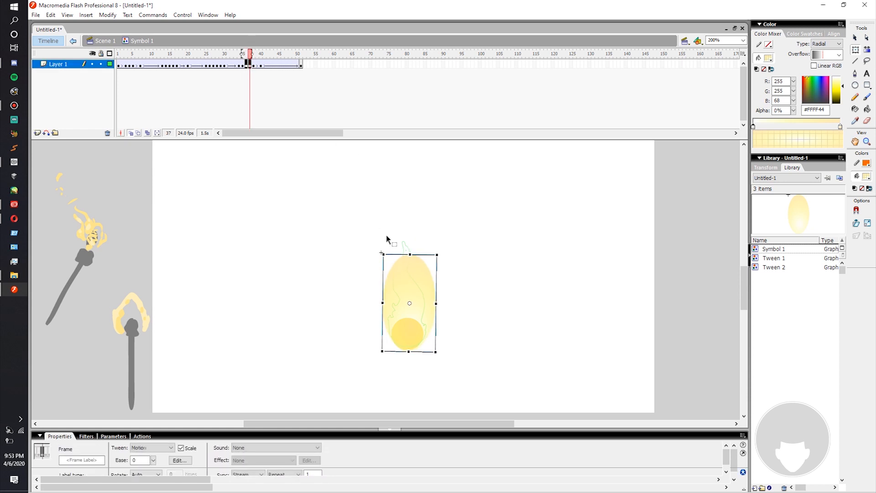
click(410, 255)
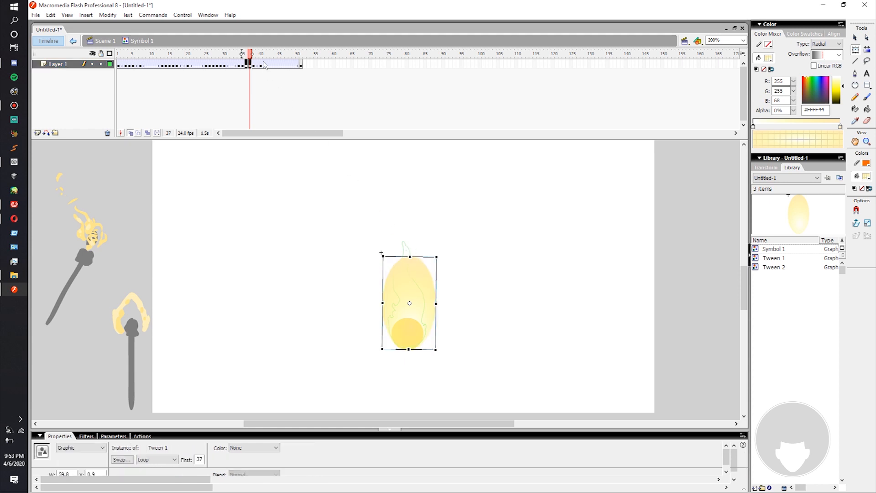
- Insert consecutive keyframes on frames 45 to 49 of Layer 1 and shorten the oval slightly on frames 46 and 48
drag(252, 67, 279, 66)
click(283, 66)
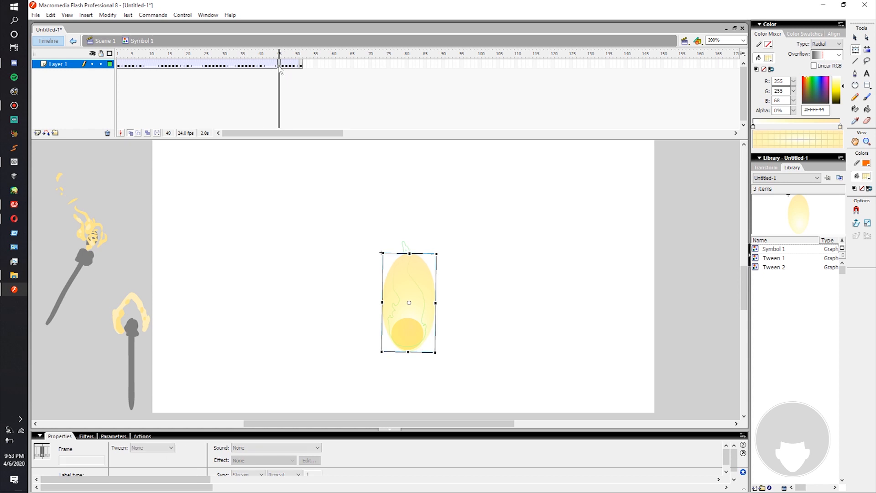
click(284, 65)
drag(409, 255, 409, 257)
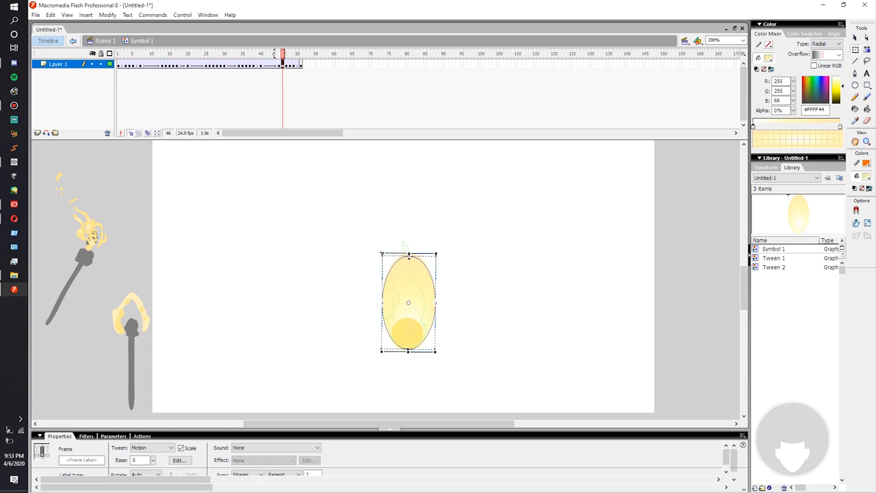
click(287, 66)
click(291, 66)
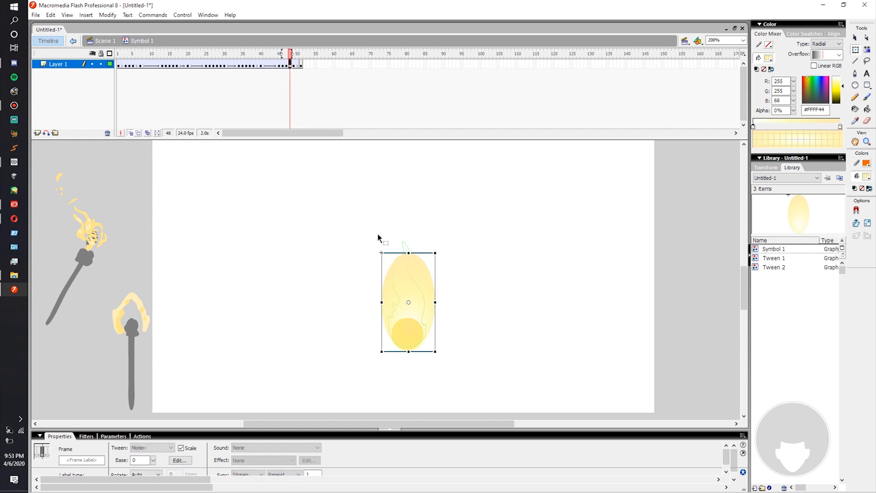
drag(405, 253, 405, 254)
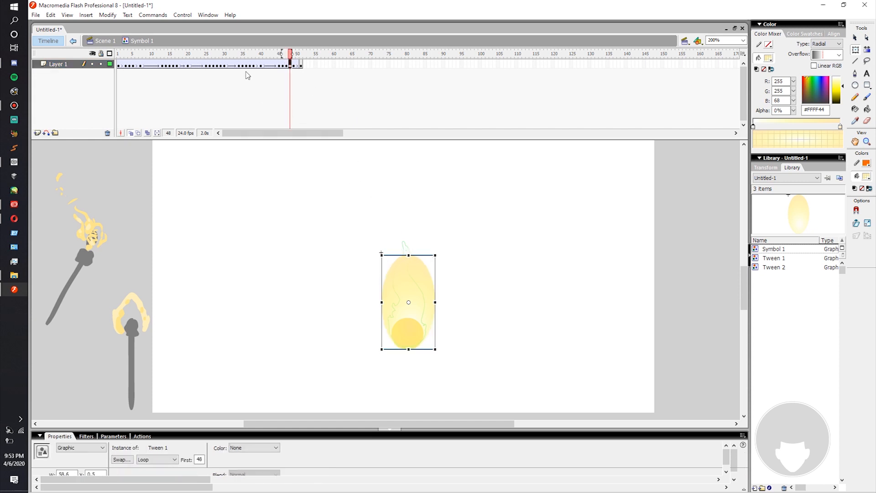
- Preview the glow inside the symbol and in Scene 1, and extend Layer 2 in Scene 1 to frame 162
click(120, 66)
key(Return)
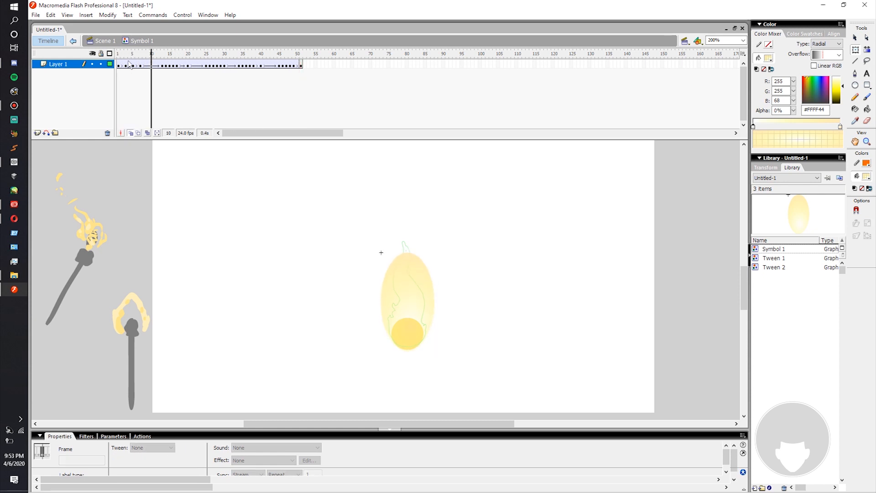
click(106, 41)
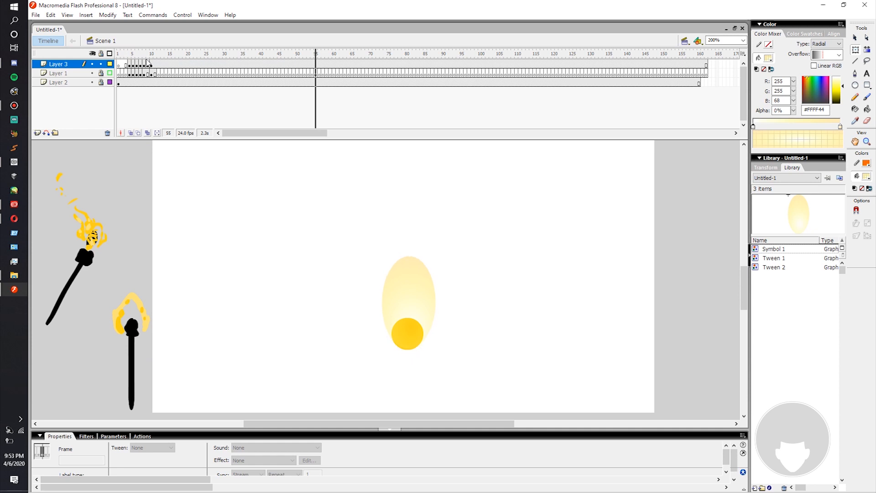
click(139, 73)
key(Return)
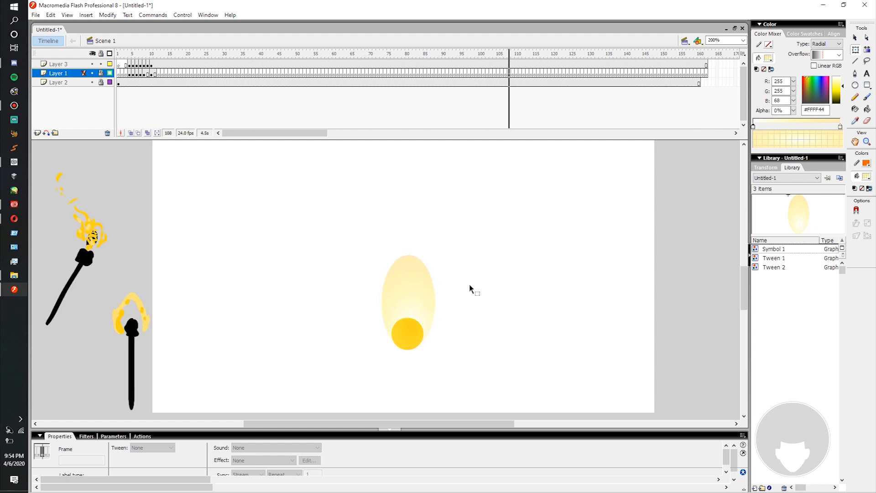
click(706, 83)
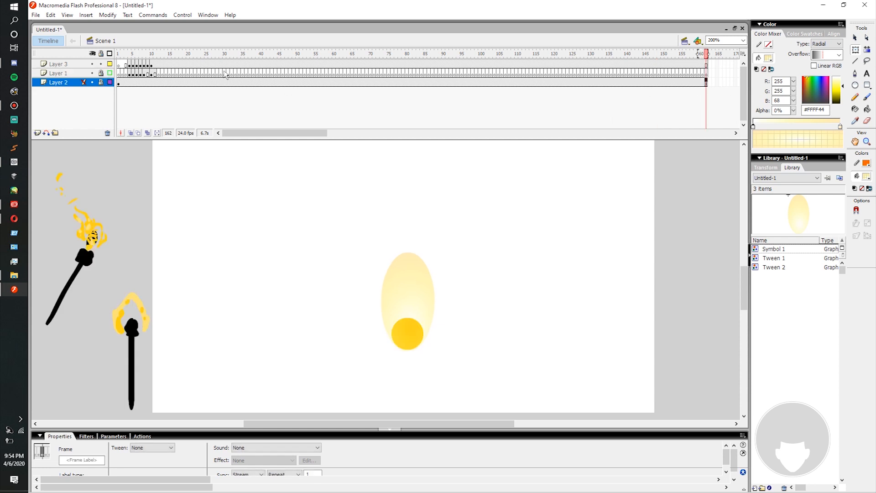
- Play back the Scene 1 timeline repeatedly from its first frames to check the flame together with the flickering glow
click(130, 74)
key(Return)
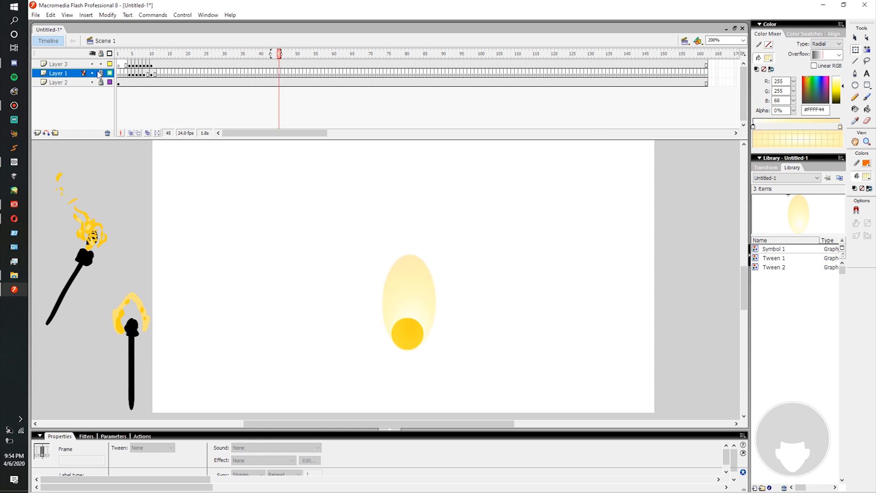
click(124, 71)
key(Return)
click(124, 71)
key(Return)
click(123, 70)
key(Return)
click(123, 70)
key(Return)
click(123, 68)
key(Return)
click(123, 69)
key(Return)
click(124, 70)
key(Return)
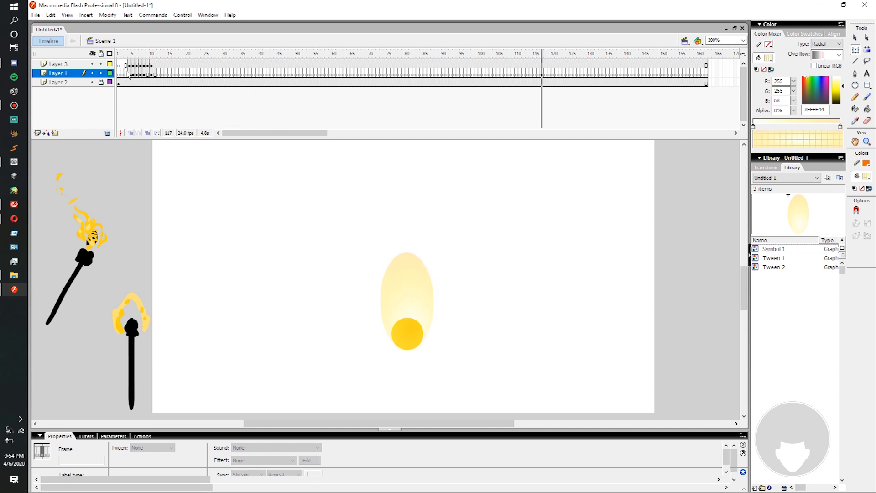
click(139, 74)
key(Return)
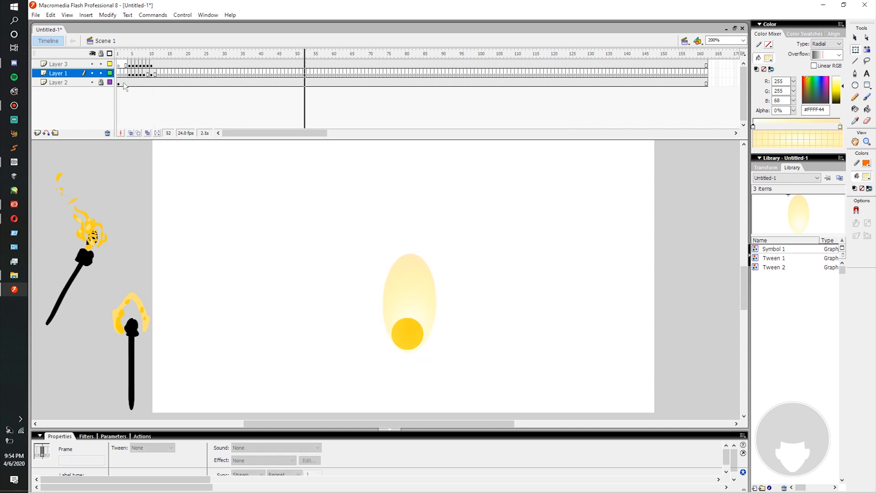
click(122, 74)
key(Return)
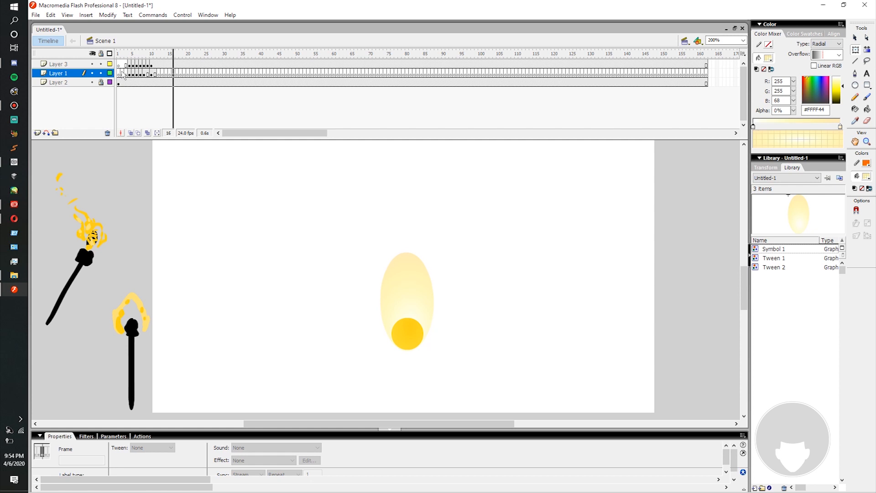
key(Return)
click(123, 72)
key(Return)
click(125, 72)
key(Return)
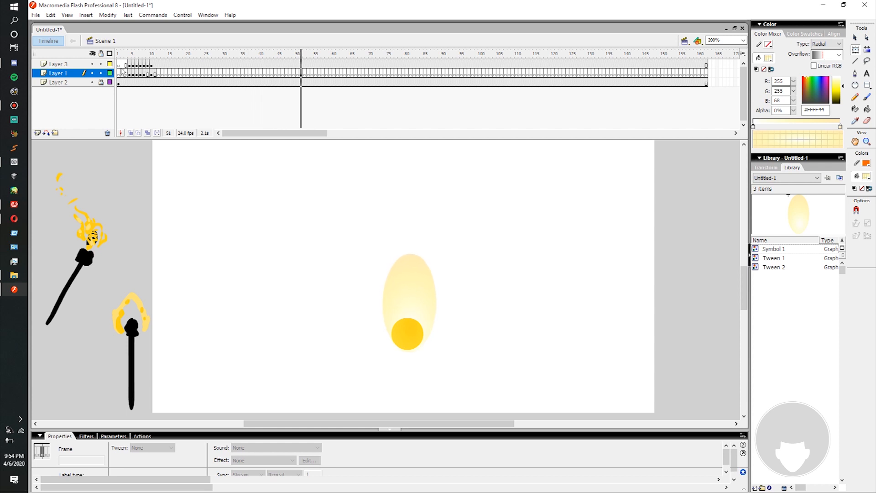
click(122, 67)
key(Return)
click(122, 73)
key(Return)
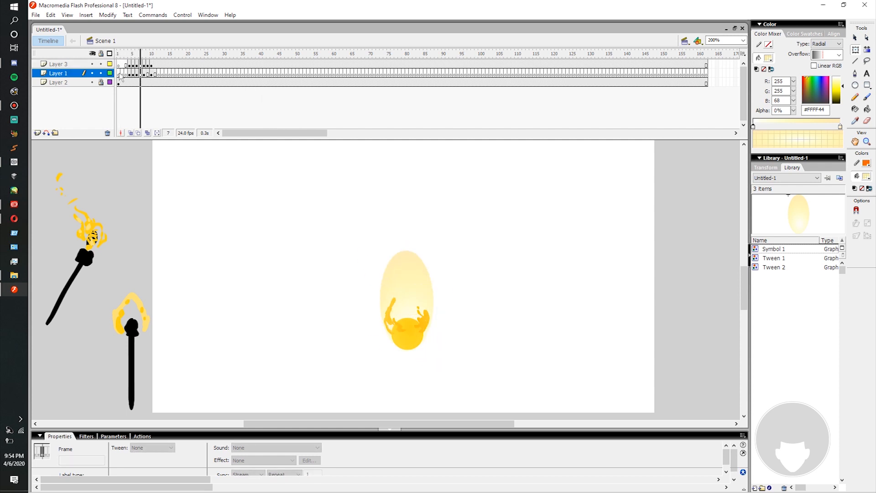
click(120, 73)
key(Return)
click(122, 73)
key(Return)
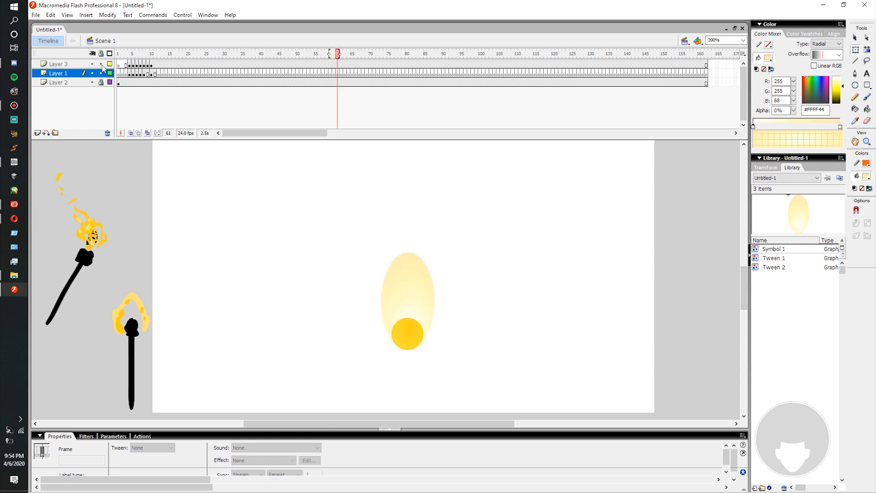
- Lock Layer 3 and show it as outlines, and step through Layer 1's flame drawings up to frame 11
click(110, 64)
drag(132, 73, 156, 71)
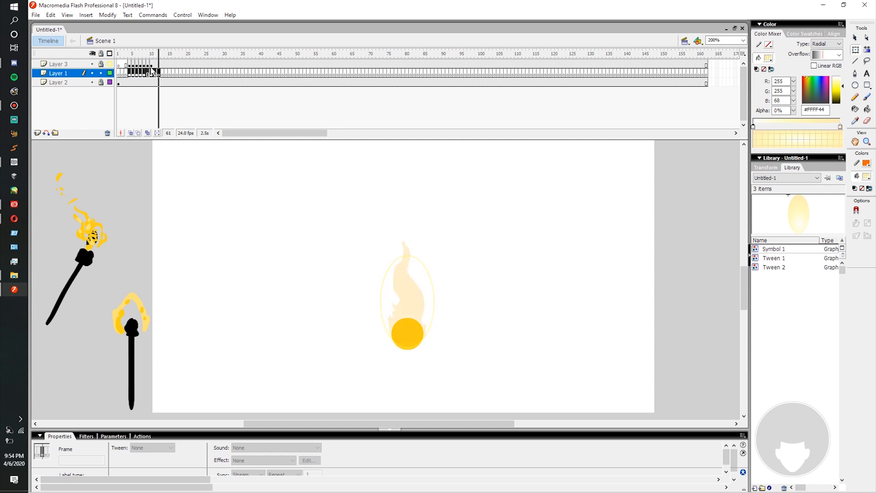
click(133, 65)
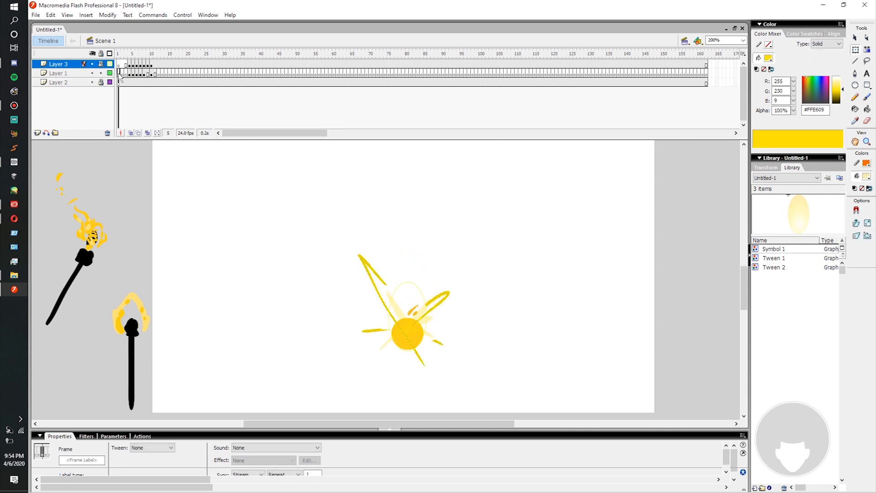
click(119, 75)
click(125, 74)
click(130, 73)
click(140, 73)
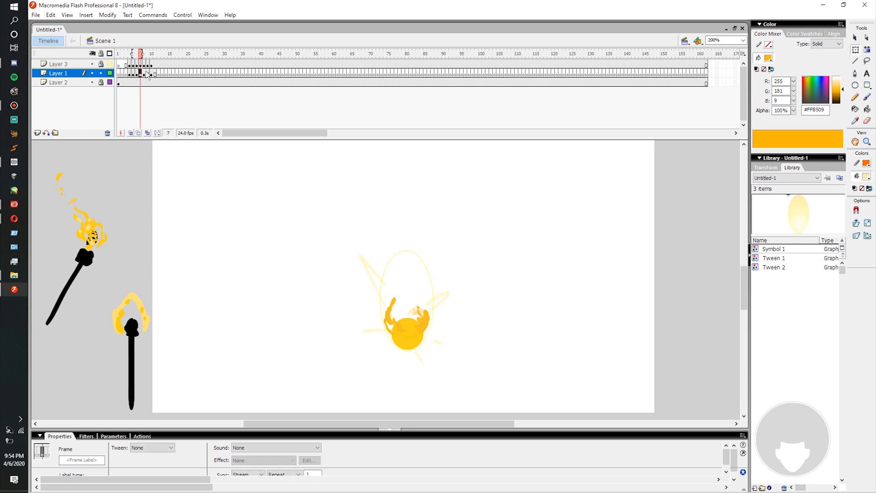
click(148, 73)
click(155, 73)
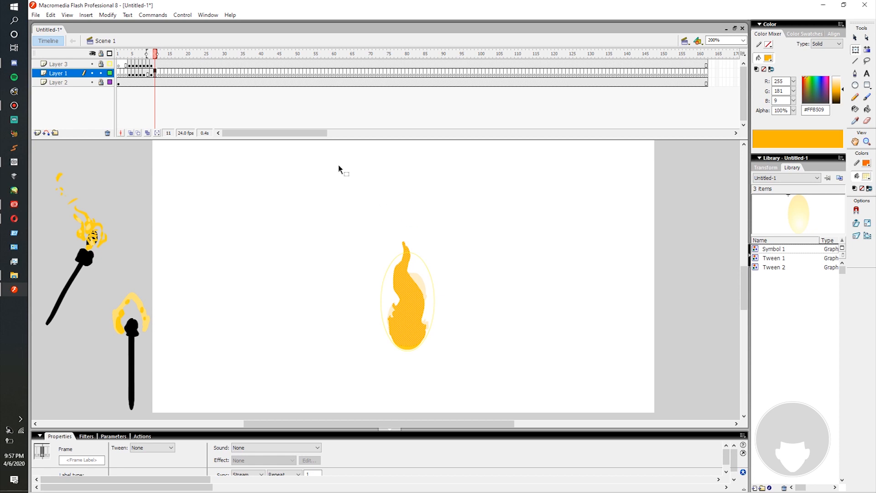
- Play back the flame animation in Scene 1 and review the burst drawing on frame 5 of Layer 1
key(Return)
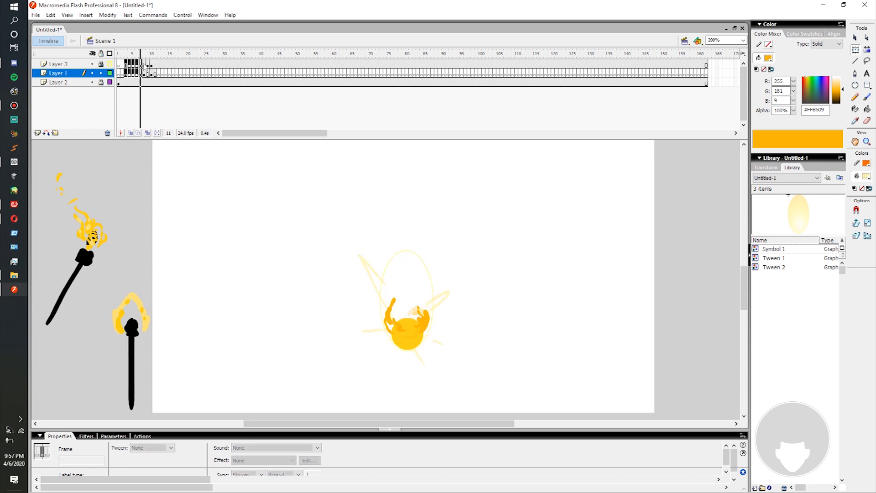
key(Return)
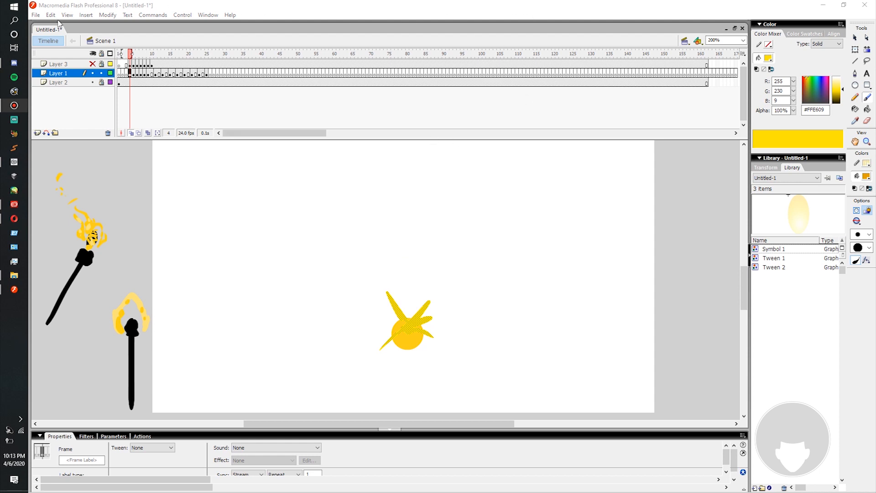
key(Return)
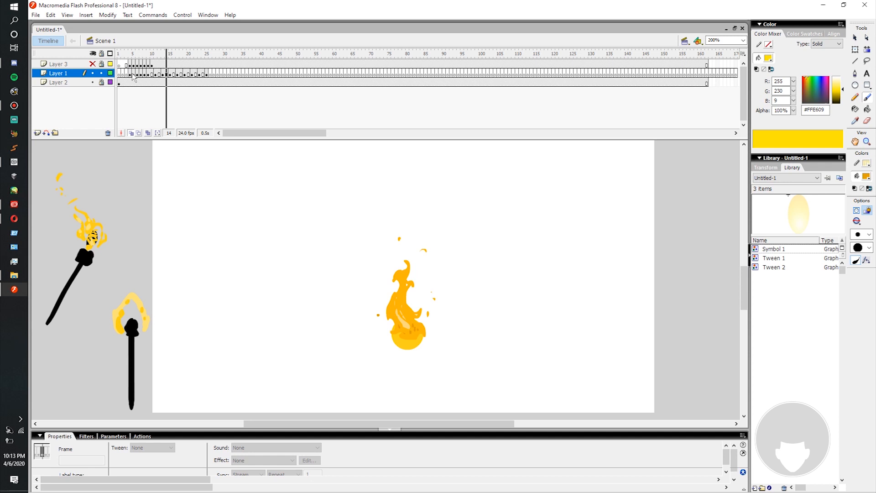
click(133, 74)
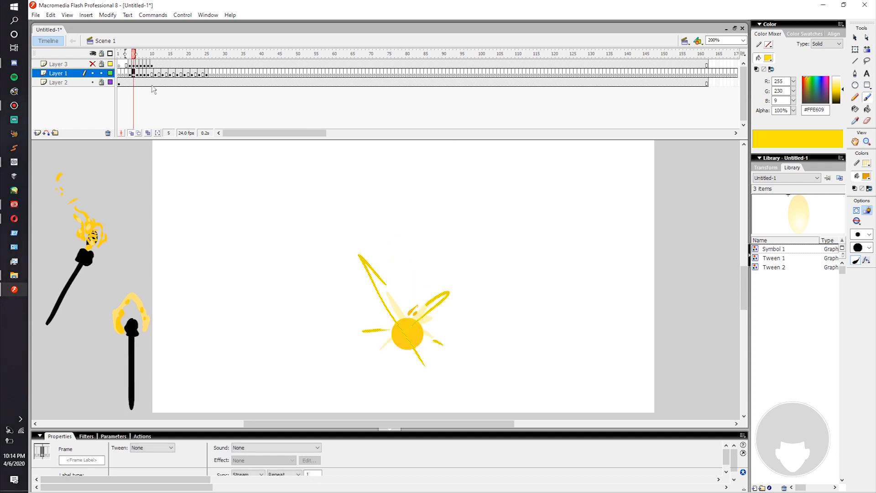
- Reset the stroke and fill to the default black and white, swap them for a black fill, and ready the Brush tool on Layer 1's frame 31
click(229, 73)
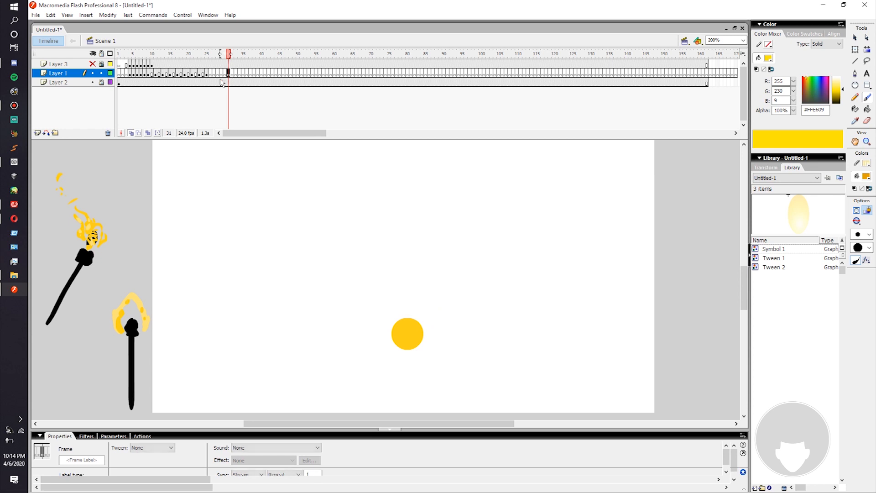
click(855, 188)
click(870, 189)
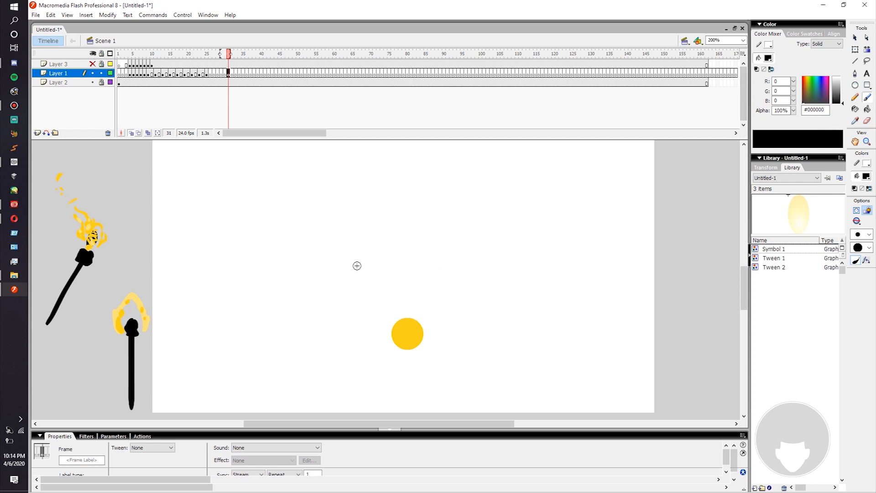
click(229, 73)
key(b)
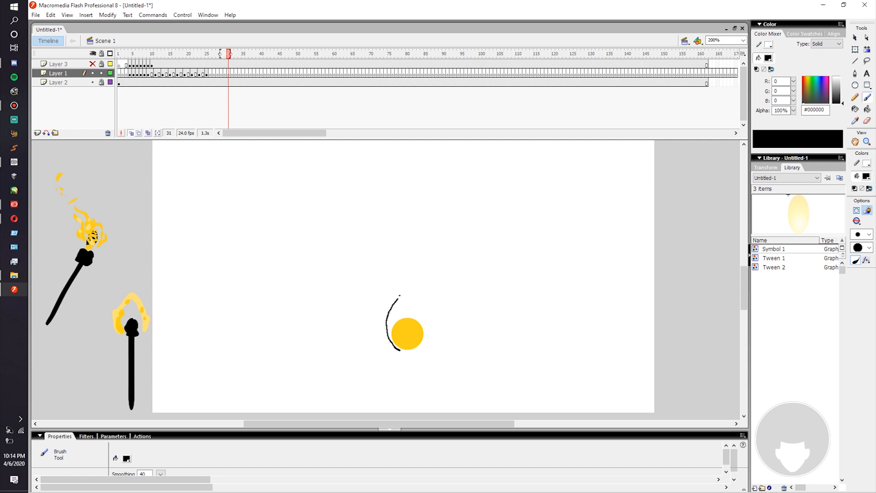
- Try sketching a curved black flame edge around the circle and loose wavy flame strokes on frame 31, and undo all of them
key(ctrl+z)
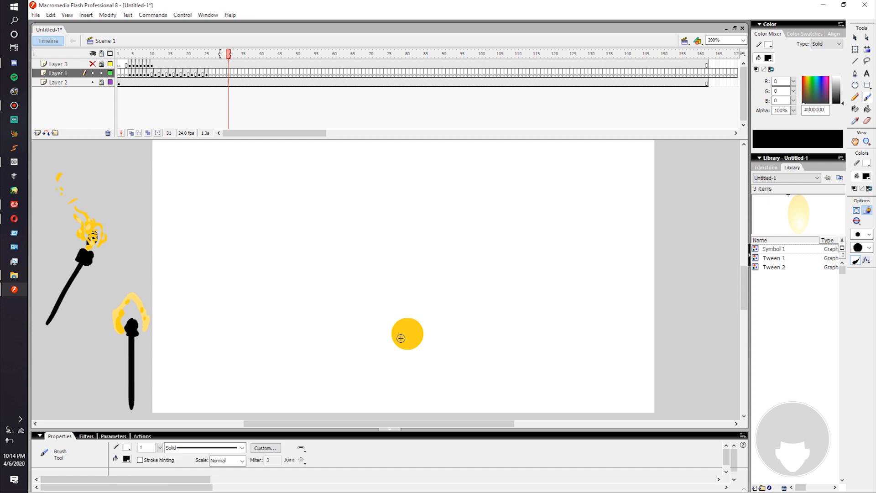
drag(399, 230, 402, 238)
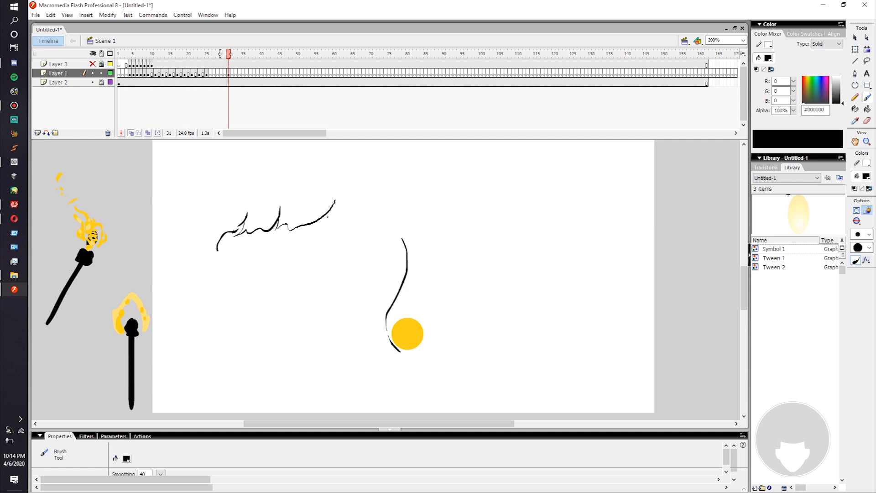
drag(352, 234, 353, 233)
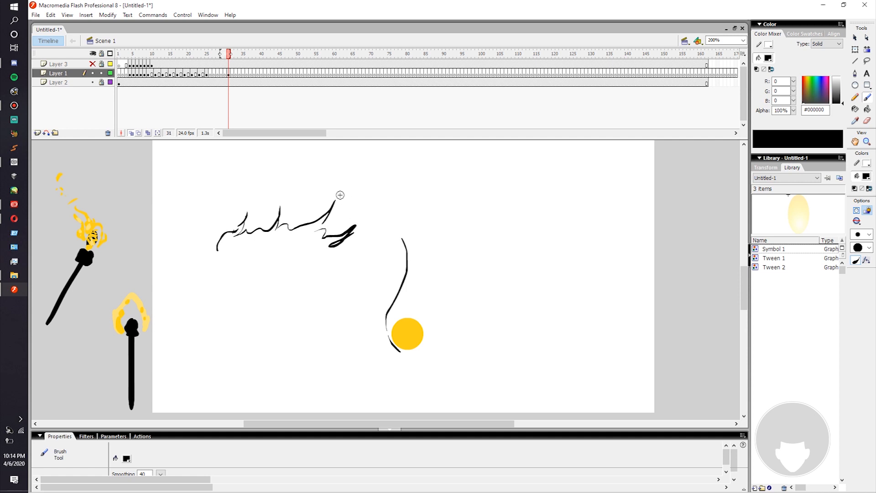
click(246, 204)
key(ctrl+z)
key(ctrl+z)
key(ctrl+z)
key(ctrl+z)
key(ctrl+z)
key(ctrl+z)
key(ctrl+z)
key(ctrl+z)
key(ctrl+z)
key(ctrl+z)
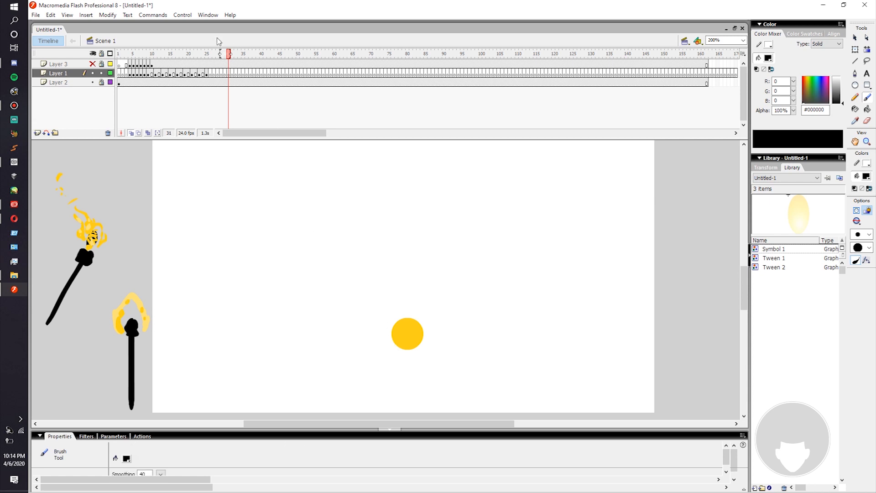
- Sketch two black uneven ground lines and a small thick black oval beside them on Layer 1's frame 28
click(217, 73)
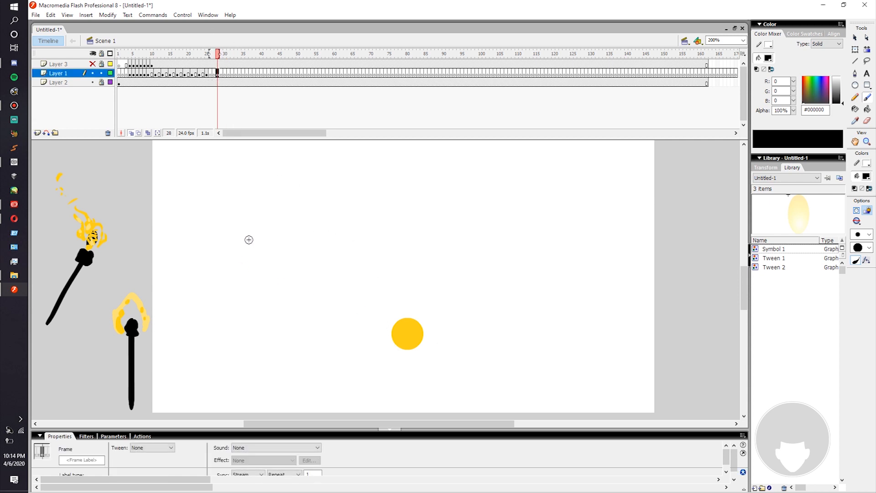
drag(194, 270, 299, 270)
drag(310, 267, 339, 274)
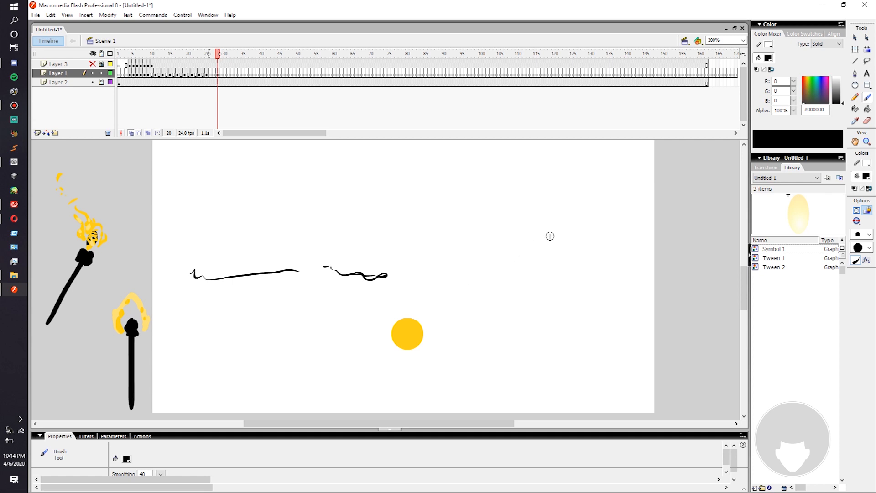
drag(528, 245, 524, 260)
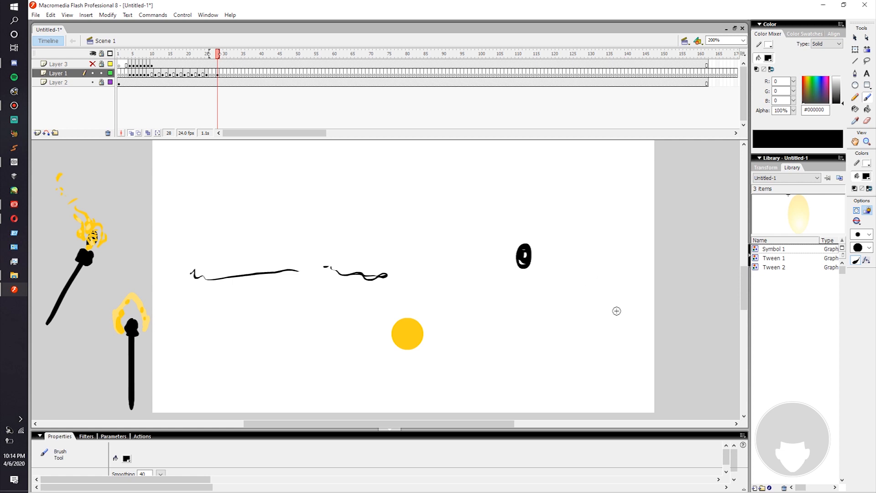
- Sketch a black tree near the stage's edge with a tall tapered trunk, a rounded crown outline and scribbled bark marks
mouse_move(637, 393)
mouse_down()
mouse_move(649, 176)
mouse_move(654, 403)
mouse_up()
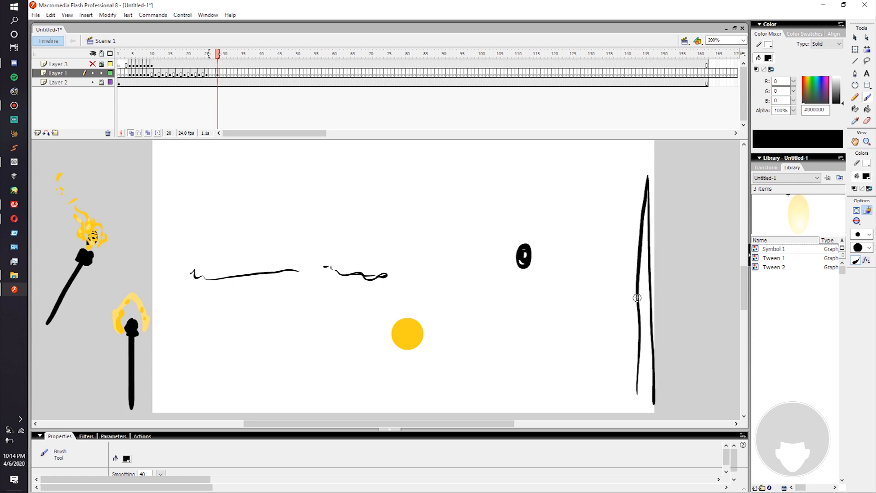
mouse_move(616, 227)
mouse_down()
mouse_move(630, 270)
mouse_move(595, 198)
mouse_move(600, 176)
mouse_move(653, 154)
mouse_move(688, 187)
mouse_move(702, 236)
mouse_move(686, 262)
mouse_move(651, 269)
mouse_up()
drag(634, 317, 657, 314)
drag(637, 345, 641, 360)
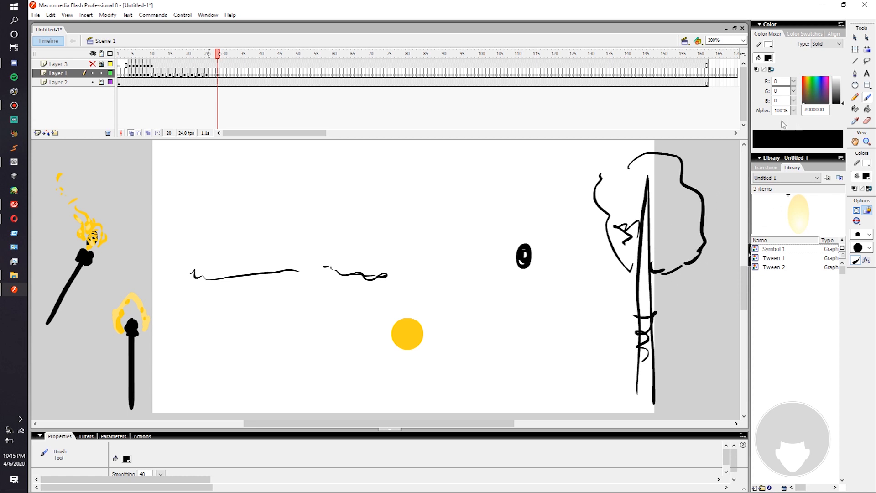
- Try to sample the circle's yellow as the brush fill for Layer 1's frame 28, and swap the stroke and fill colors
key(i)
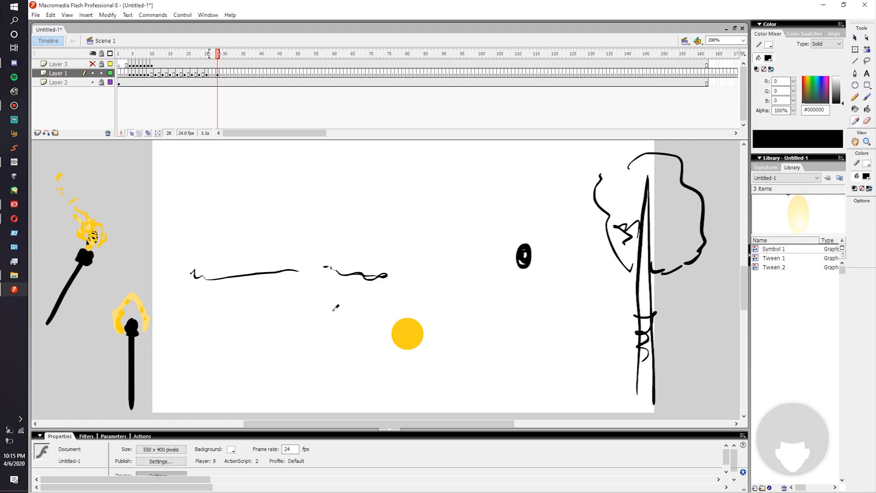
click(422, 326)
key(b)
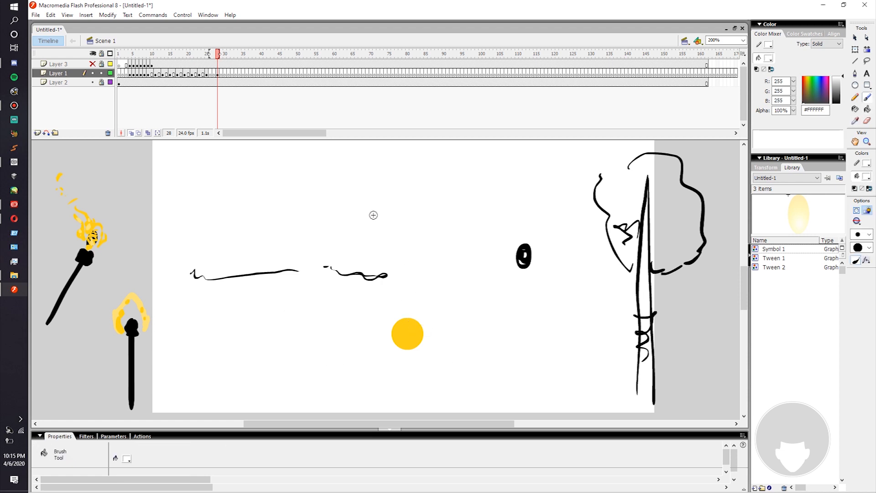
click(220, 74)
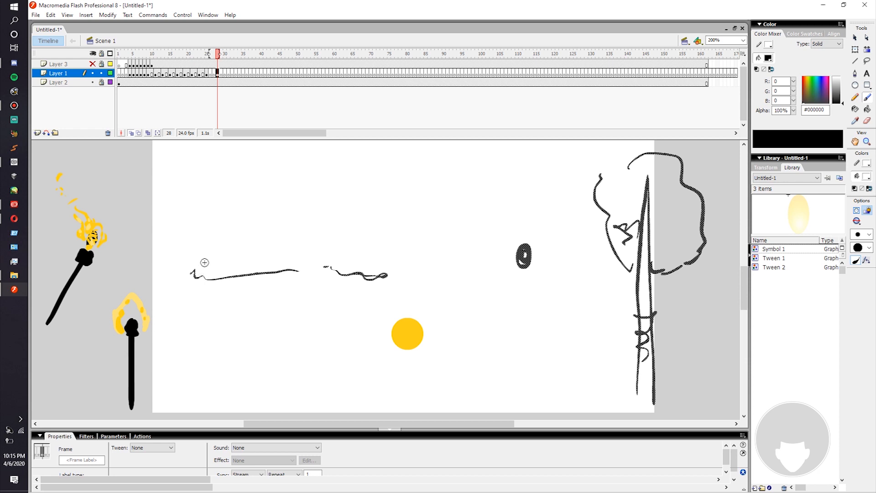
click(279, 222)
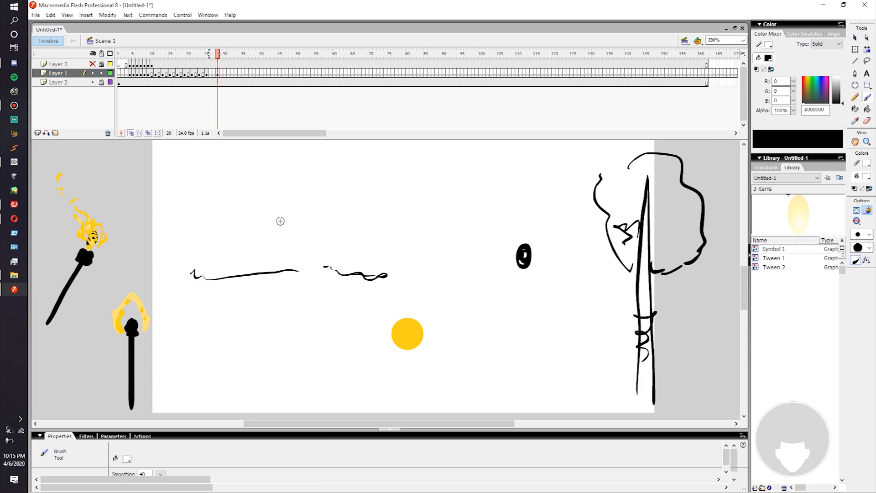
click(855, 189)
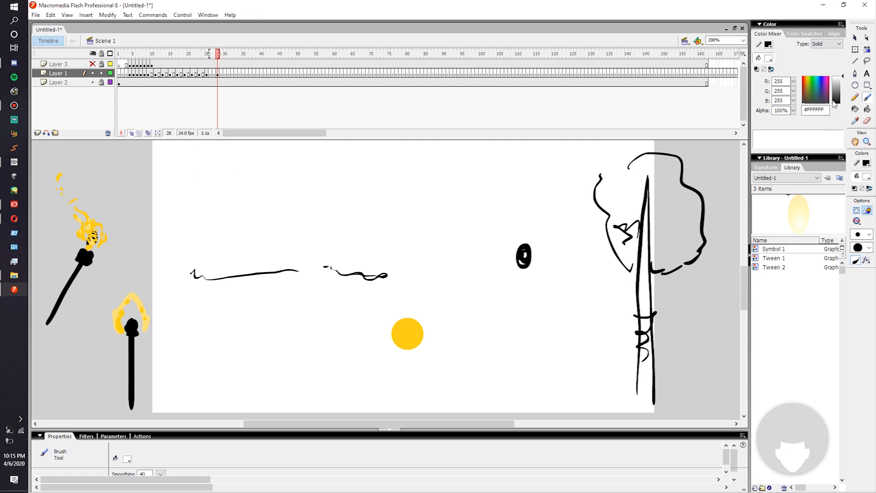
click(856, 85)
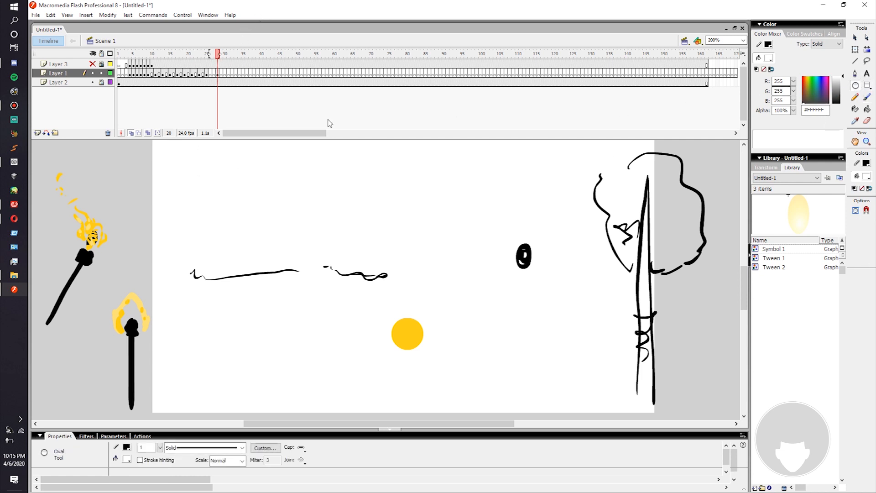
- With Layer 2 unlocked, sample the torch flame's yellow #FFD01A as the fill, and return to Layer 1's frame 28 with the Brush tool
click(102, 82)
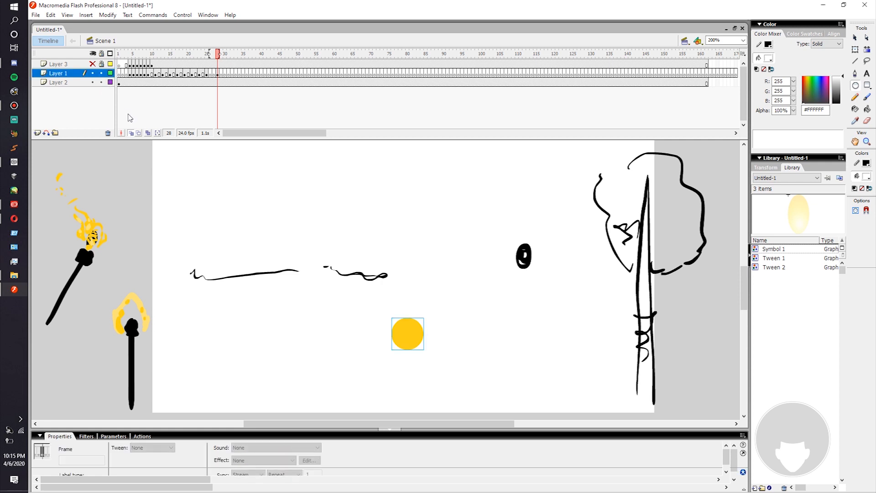
key(i)
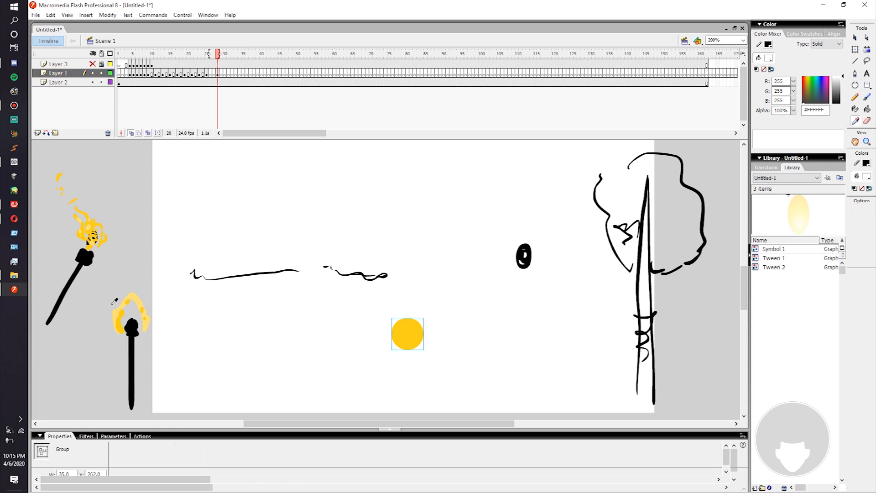
click(413, 330)
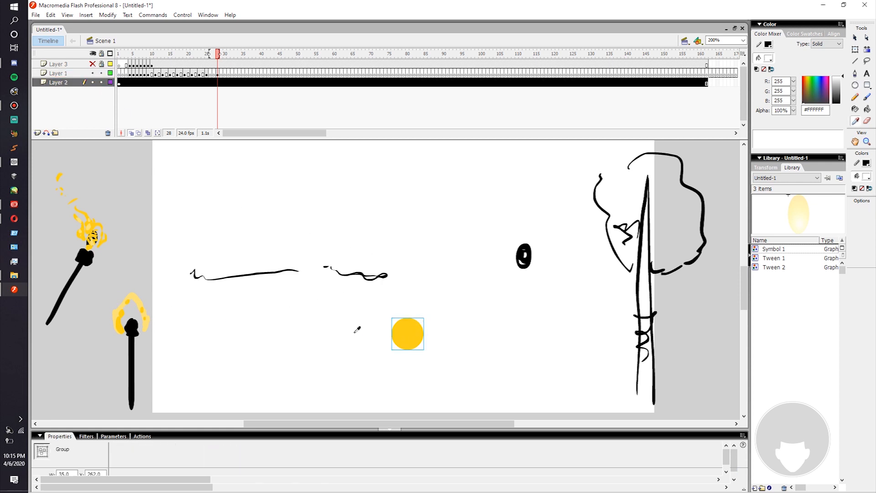
click(122, 324)
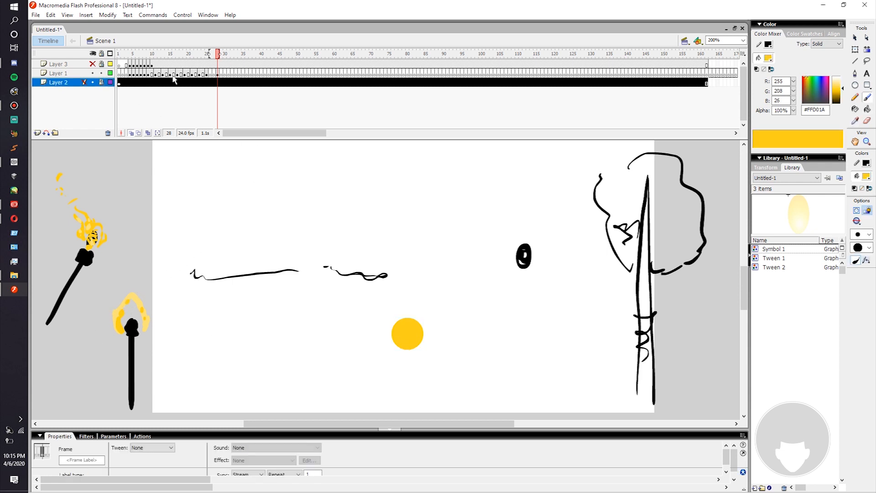
click(217, 73)
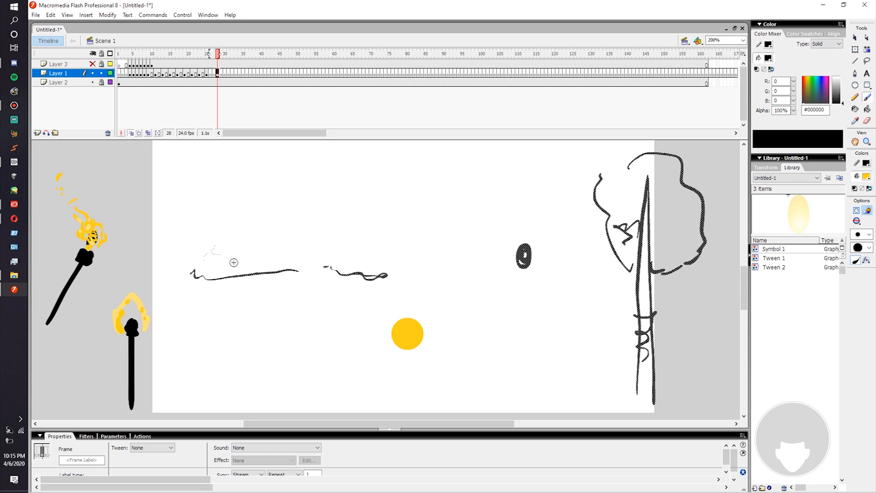
- Sketch a yellow flame with curling peaks, inner licks and loose sparks above the two black ground lines
click(209, 270)
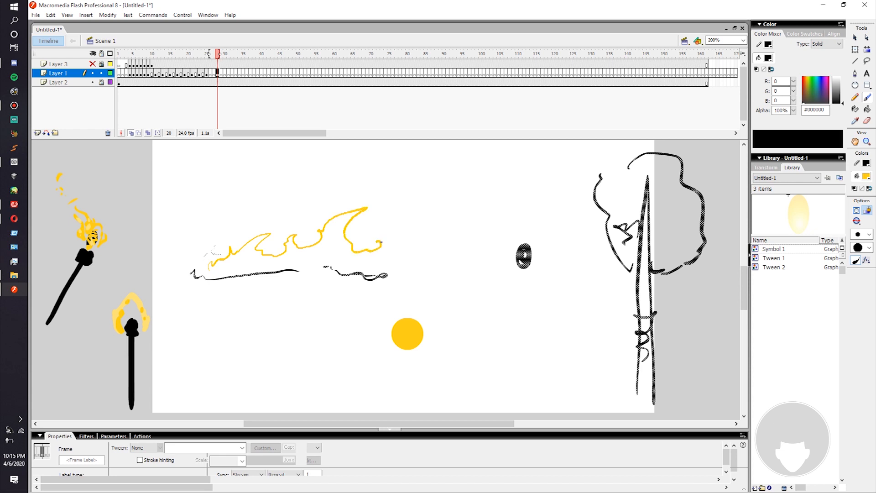
mouse_move(392, 254)
mouse_down()
mouse_move(422, 263)
mouse_move(394, 272)
mouse_up()
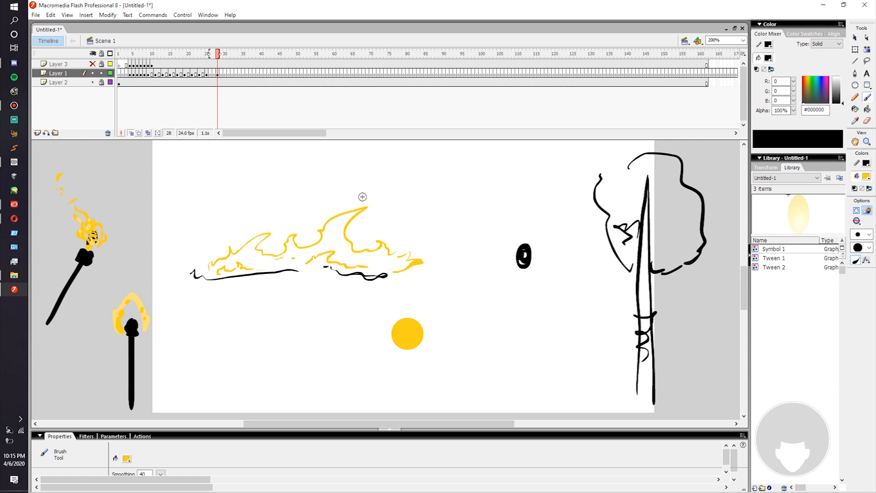
drag(374, 193, 385, 208)
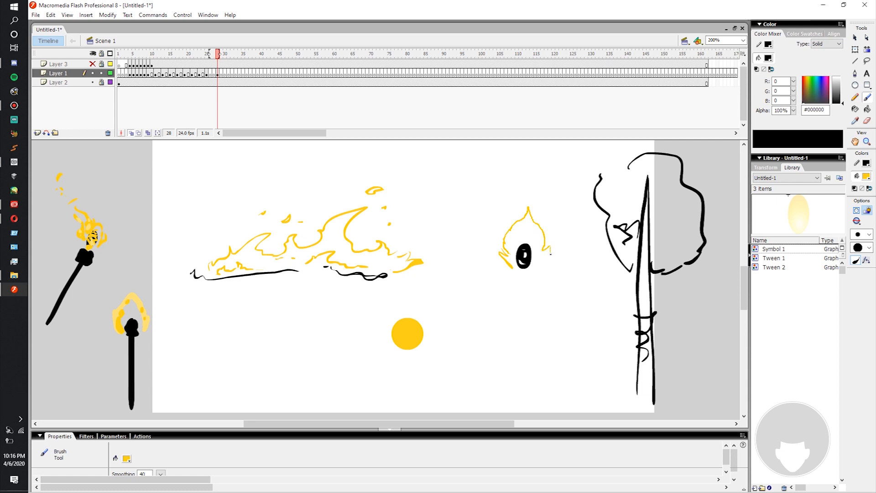
- Finish the yellow teardrop flame around the small black oval with inner licks, and undo the larger outer contour
drag(543, 265, 538, 265)
drag(514, 244, 516, 238)
drag(488, 261, 518, 185)
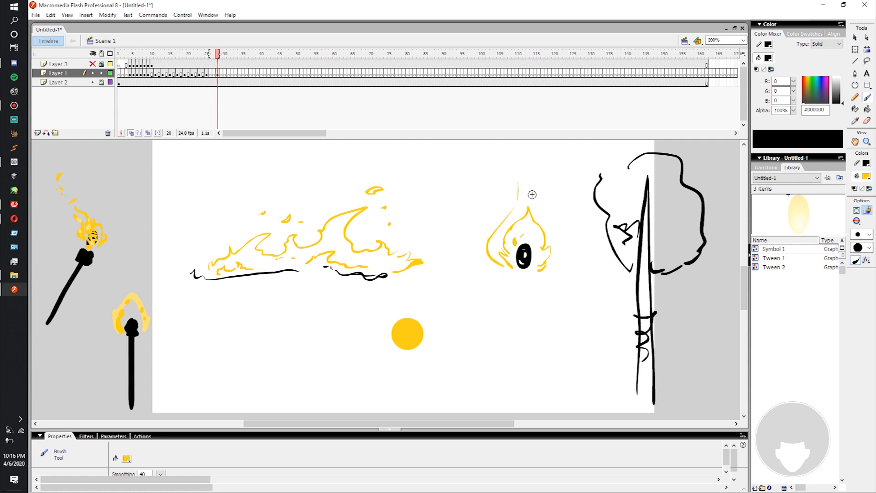
key(ctrl+z)
- Swap the fill to black and draw two curved airflow lines around the teardrop flame, rising into a narrow neck, undoing the trial strokes
click(869, 189)
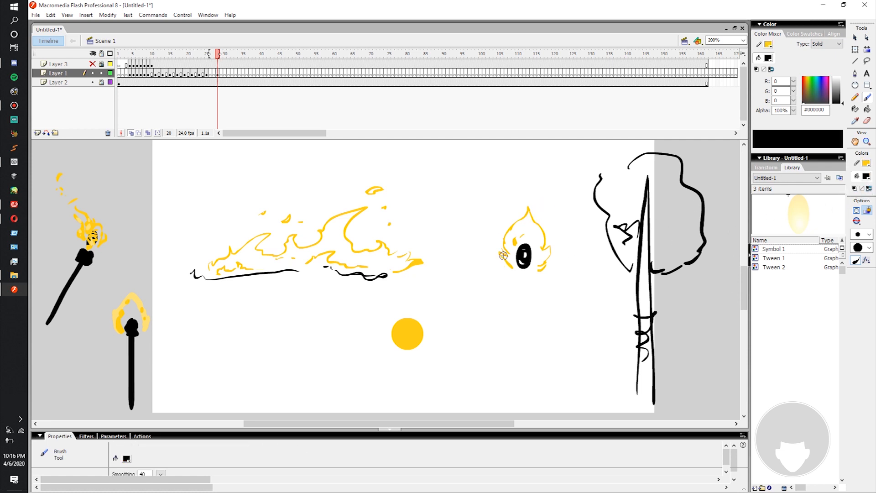
drag(502, 267, 496, 264)
key(ctrl+z)
drag(524, 252, 522, 261)
key(ctrl+z)
drag(517, 273, 494, 270)
key(ctrl+z)
drag(521, 196, 521, 181)
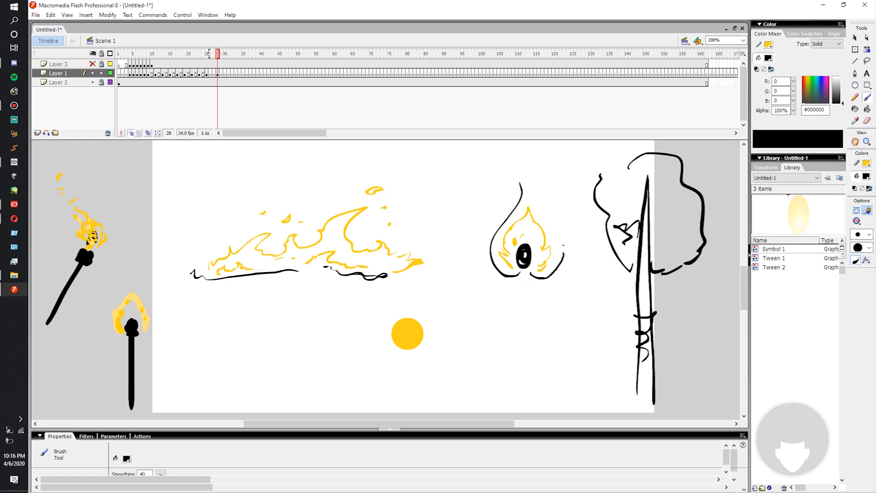
drag(537, 177, 564, 246)
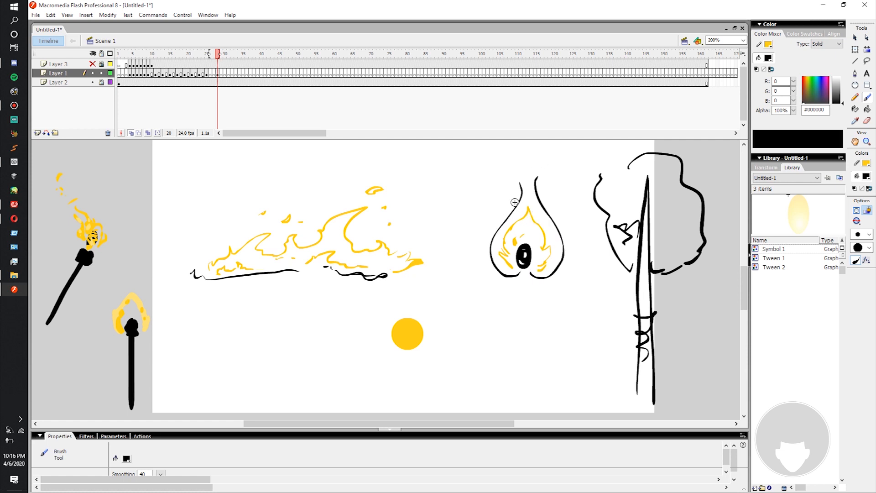
- Add black arrowheads along both airflow lines around the teardrop flame, pointing along the upward flow
drag(515, 201, 512, 210)
drag(496, 267, 503, 267)
drag(563, 254, 537, 196)
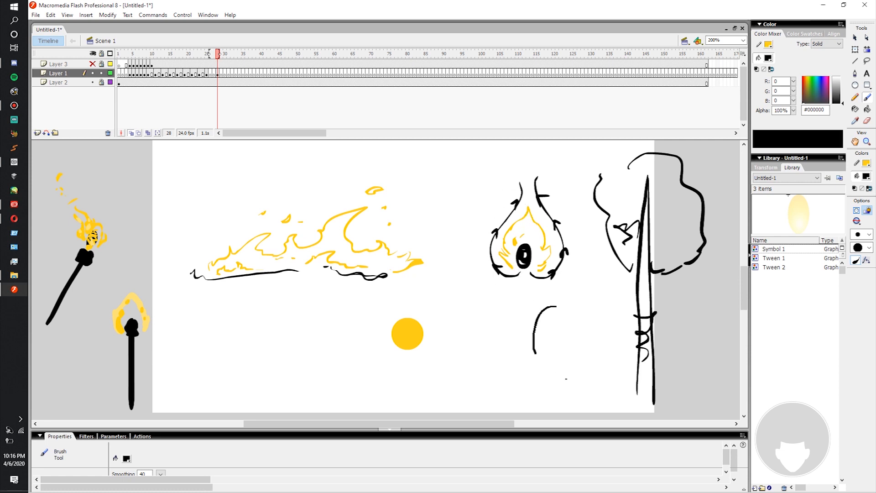
- Try sketching a black egg-shaped loop with direction marks below the teardrop flame, and undo all of it
key(ctrl+z)
mouse_move(547, 318)
mouse_down()
mouse_move(562, 370)
mouse_move(560, 305)
mouse_move(530, 364)
mouse_move(580, 344)
mouse_move(534, 323)
mouse_move(530, 367)
mouse_up()
key(ctrl+z)
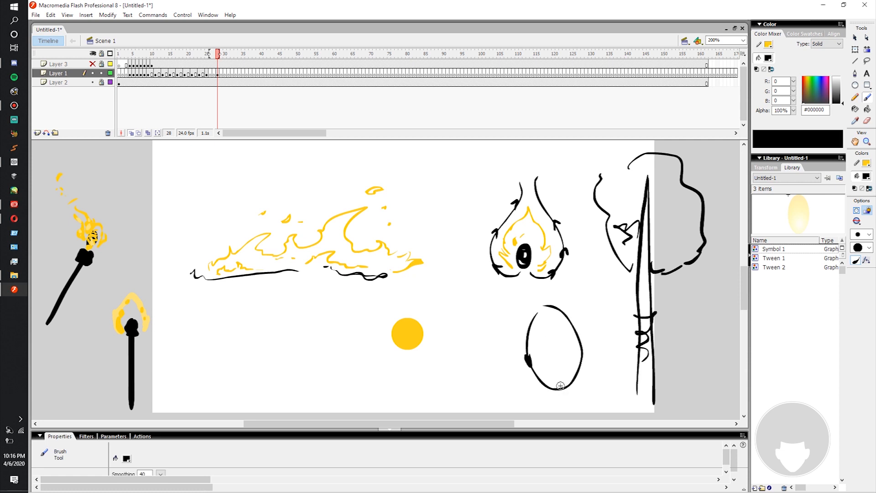
drag(577, 349, 583, 349)
drag(539, 306, 551, 307)
key(ctrl+z)
key(ctrl+z)
key(ctrl+z)
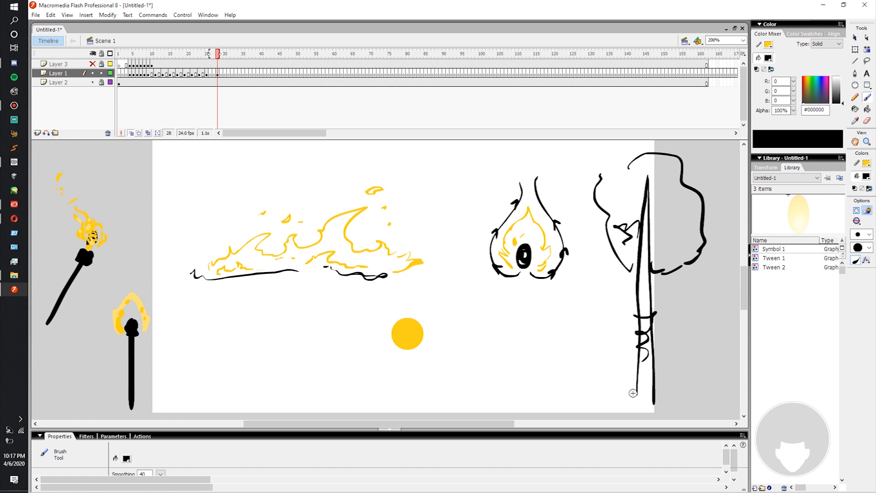
key(ctrl+z)
- Swap the fill back to yellow and sketch flame licks along the tree crown's outer edge and a small separate flame beneath it
click(869, 189)
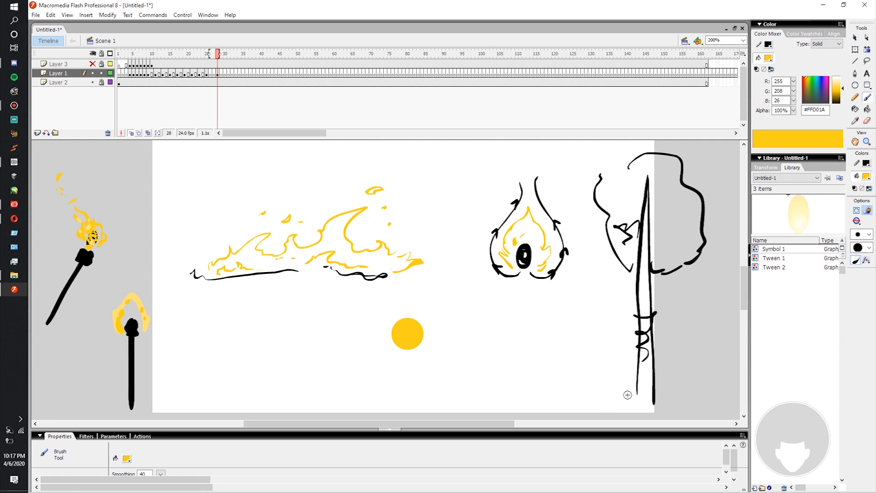
key(ctrl+z)
key(ctrl+z)
key(ctrl+z)
drag(692, 165, 692, 172)
key(ctrl+z)
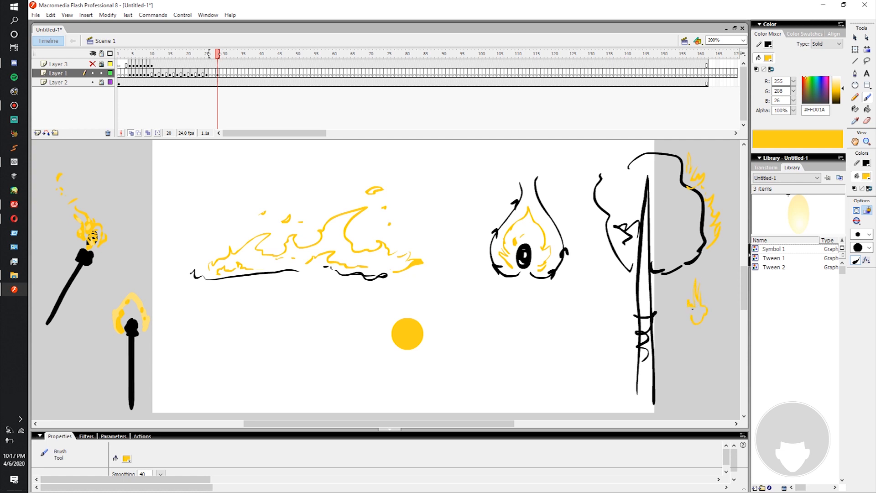
drag(694, 326, 697, 314)
- Sketch yellow flames around the tree crown's inner side and top, and down both sides of the trunk
drag(582, 202, 594, 221)
drag(604, 269, 621, 276)
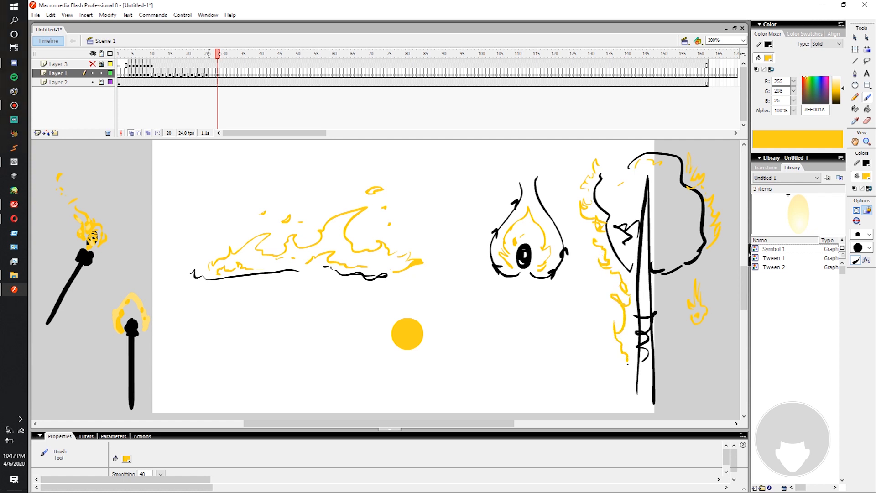
drag(619, 405, 611, 396)
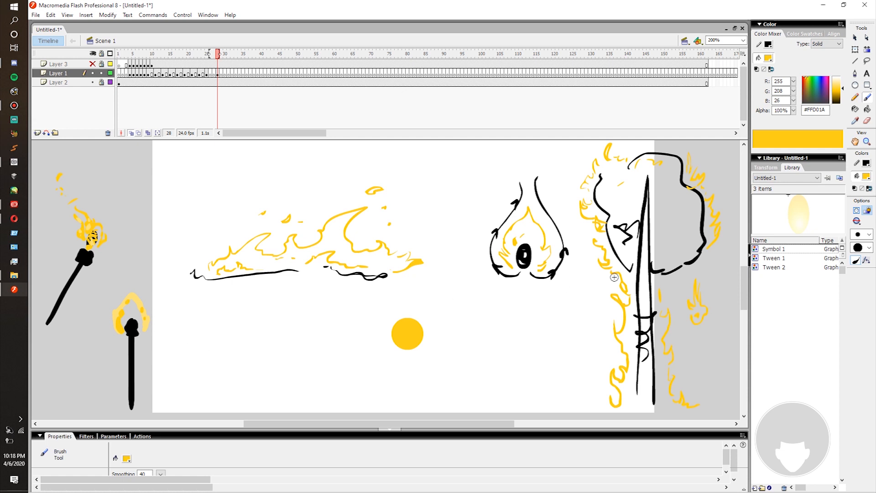
- Swap the fill to black and sketch a wide flat ellipse beneath the ground flame, undoing the first attempts
click(868, 189)
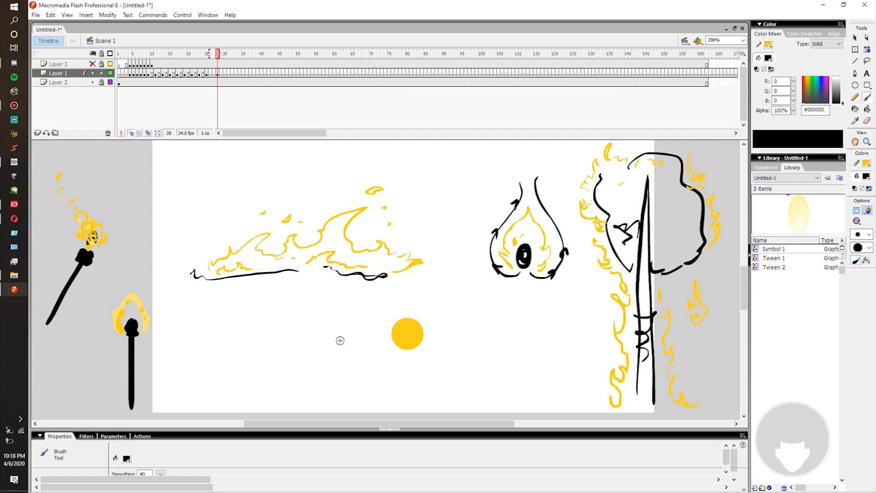
mouse_move(207, 337)
mouse_down()
mouse_move(308, 371)
mouse_move(208, 351)
mouse_move(311, 324)
mouse_move(303, 343)
mouse_up()
key(ctrl+z)
key(ctrl+z)
key(ctrl+z)
mouse_move(189, 343)
mouse_down()
mouse_move(264, 333)
mouse_move(231, 339)
mouse_up()
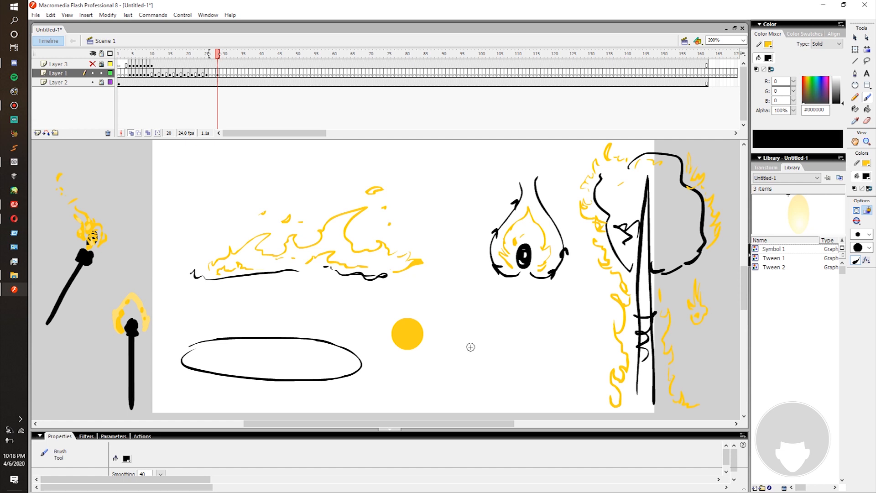
- Swap the fill to yellow, try sketching a downward arrow into the flat ellipse with flame licks around it, and undo those strokes
click(868, 189)
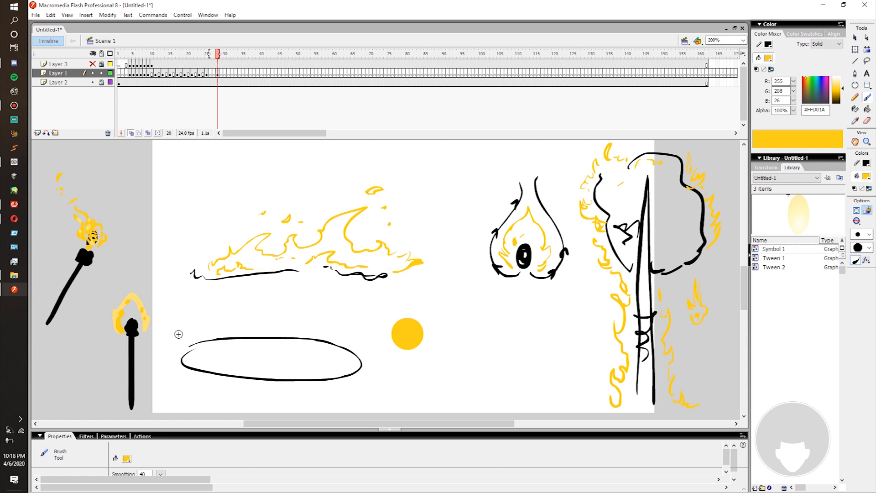
drag(268, 301, 270, 350)
key(ctrl+z)
drag(268, 299, 273, 351)
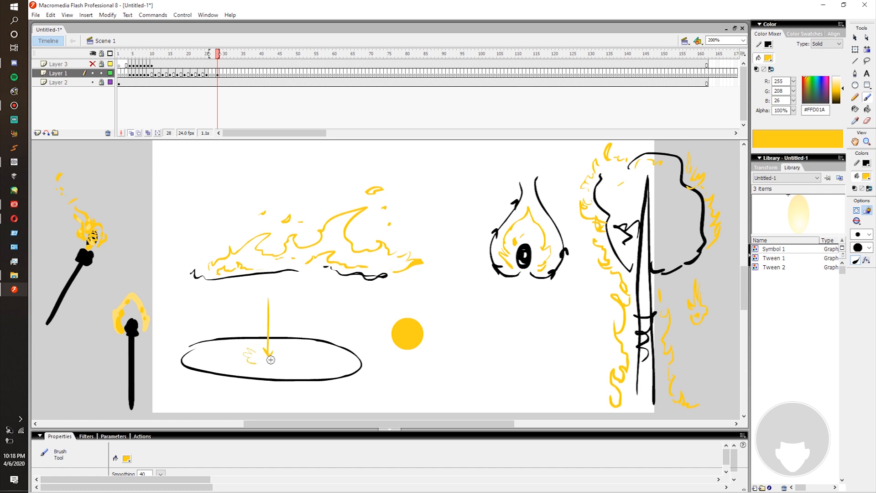
drag(257, 347, 220, 335)
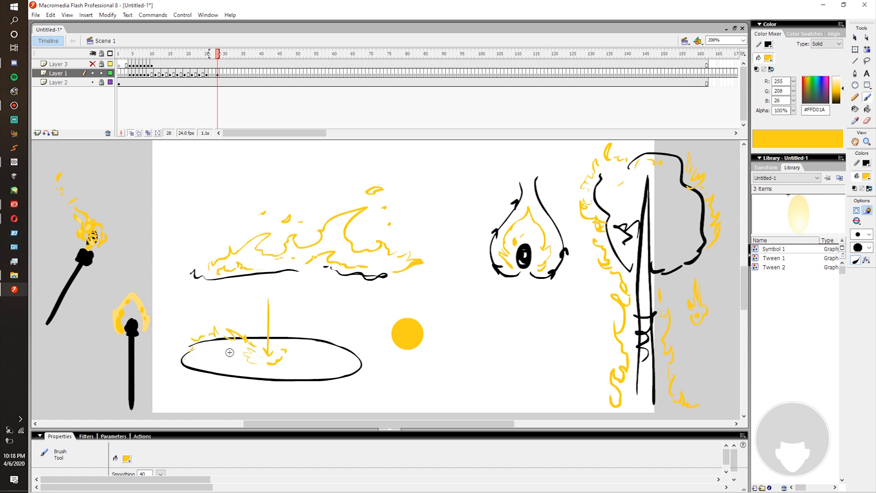
drag(265, 341, 261, 329)
key(ctrl+z)
key(ctrl+z)
key(ctrl+z)
key(ctrl+z)
key(ctrl+z)
key(ctrl+z)
key(ctrl+z)
key(ctrl+z)
key(ctrl+z)
key(ctrl+z)
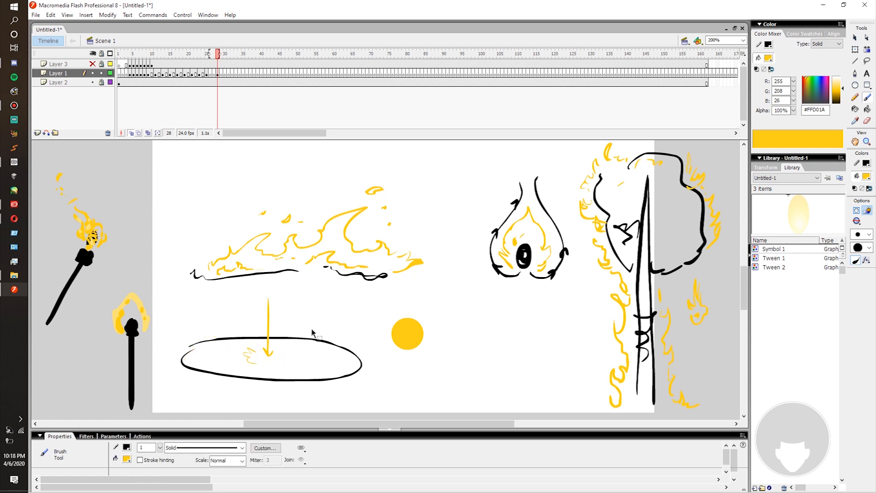
- Sketch a yellow arrow striking the ellipse's left end, with flame licks spreading inward and along its upper rim
mouse_move(167, 326)
mouse_down()
mouse_move(189, 348)
mouse_move(194, 342)
mouse_up()
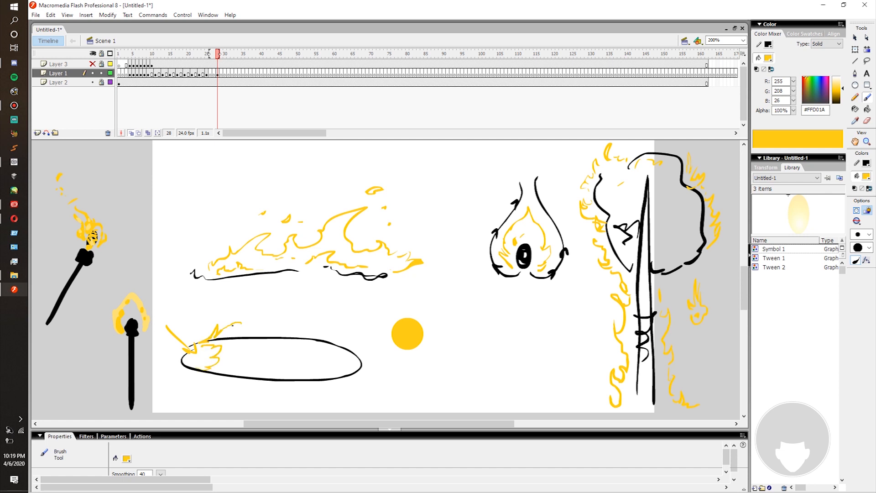
drag(250, 325, 264, 329)
mouse_move(265, 349)
mouse_down()
mouse_move(240, 350)
mouse_move(296, 337)
mouse_up()
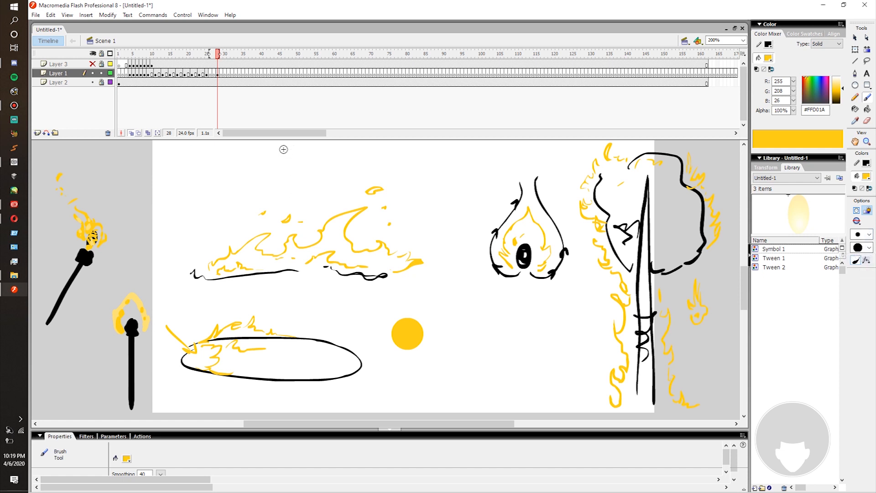
- Play back the flame animation and remove frames 26 and 27 from Layer 1
mouse_move(148, 74)
mouse_down()
mouse_move(181, 75)
mouse_move(117, 74)
mouse_move(118, 55)
mouse_move(146, 57)
mouse_up()
key(Return)
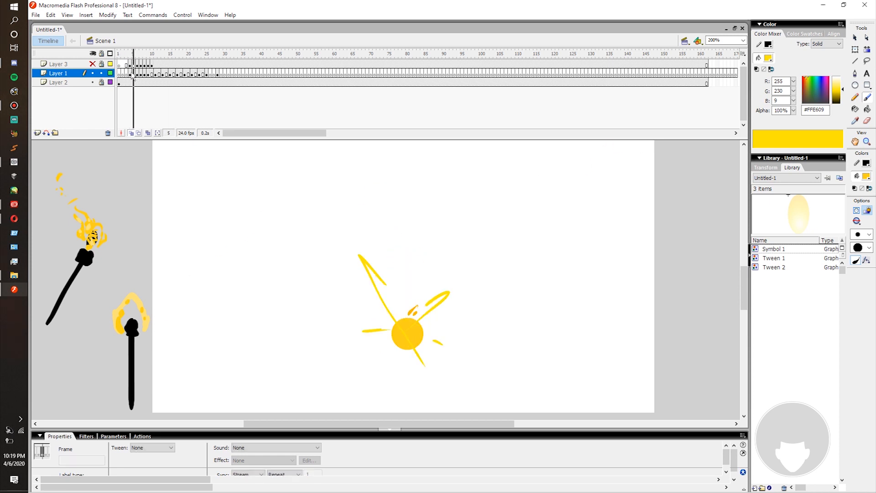
click(210, 72)
right_click(211, 73)
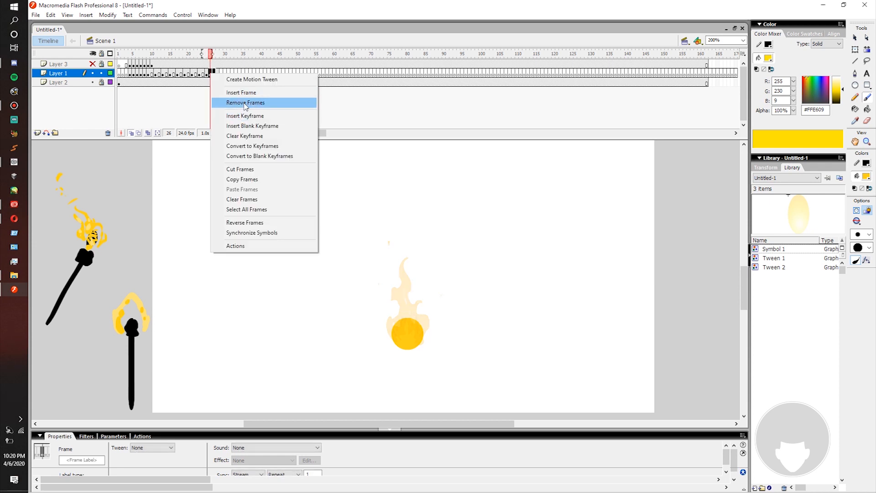
click(242, 102)
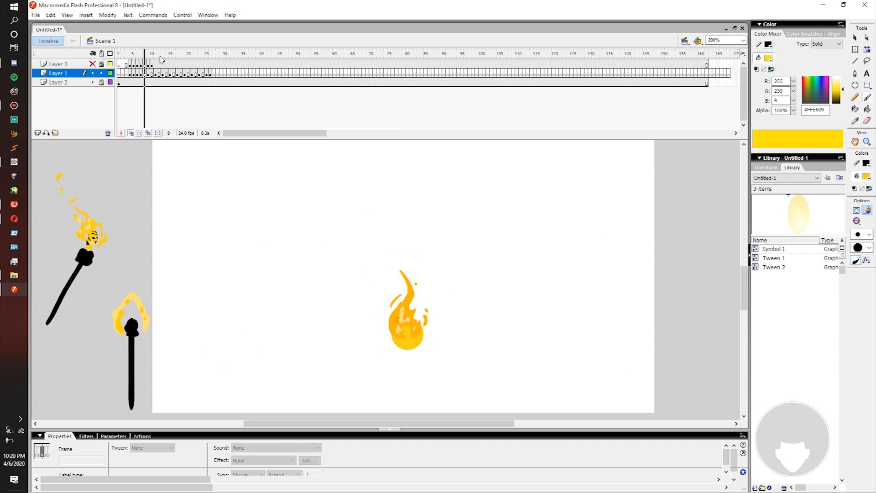
- Scrub through the timeline and compare the flame drawings on Layer 1, ending at frame 12
drag(128, 82, 206, 82)
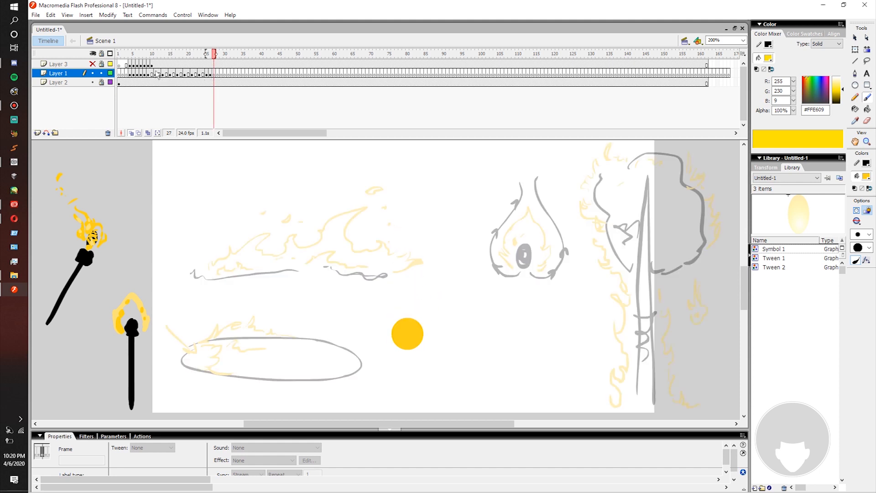
click(156, 73)
click(191, 74)
click(202, 74)
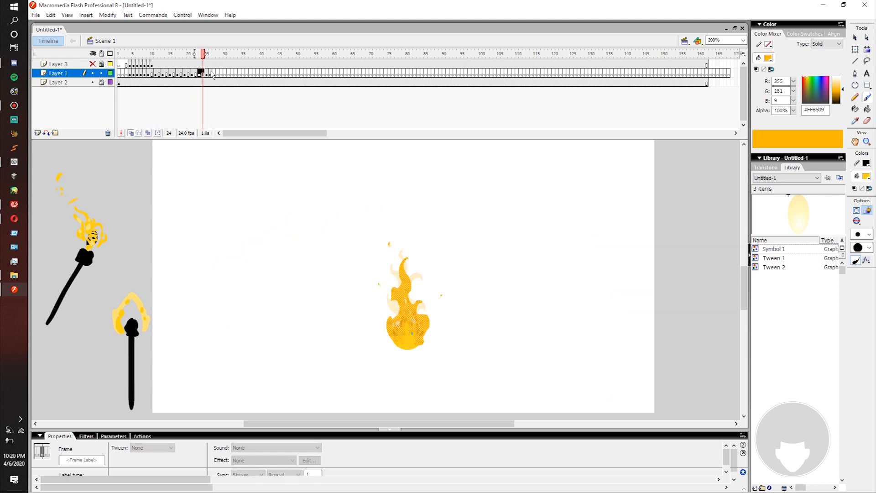
click(211, 75)
click(218, 74)
mouse_move(166, 75)
mouse_down()
mouse_move(183, 74)
mouse_move(140, 82)
mouse_move(161, 82)
mouse_up()
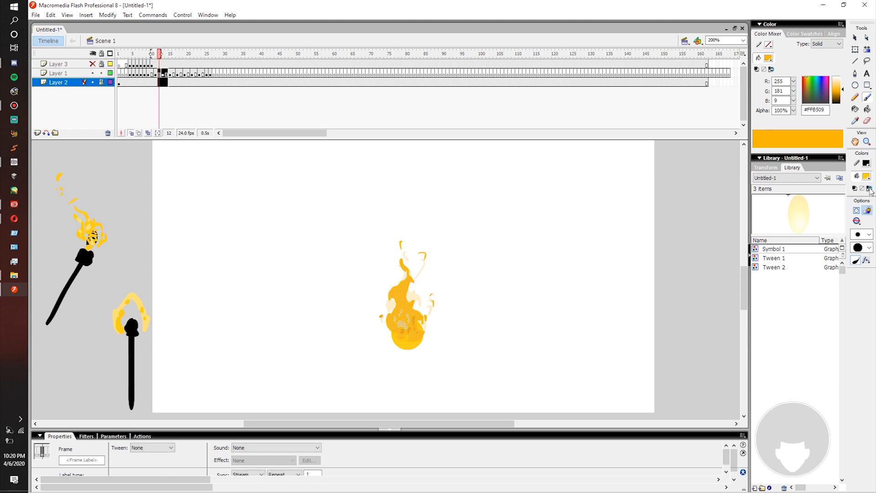
- Swap the brush fill to black, try a mark beside the detached spark on Layer 1's frame 12, and undo it
key(b)
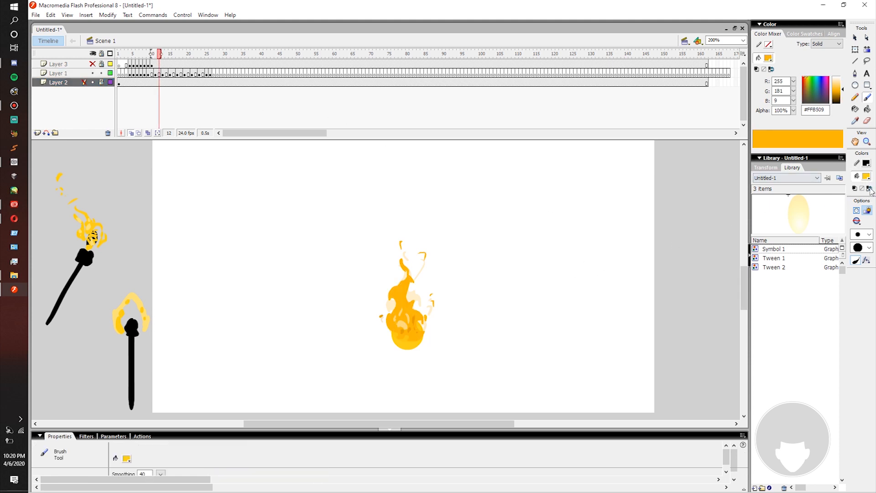
click(870, 190)
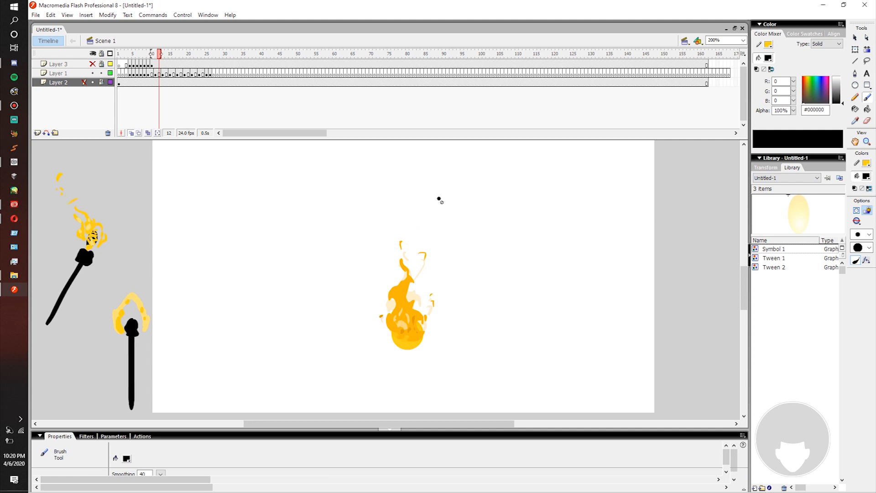
click(163, 74)
click(159, 74)
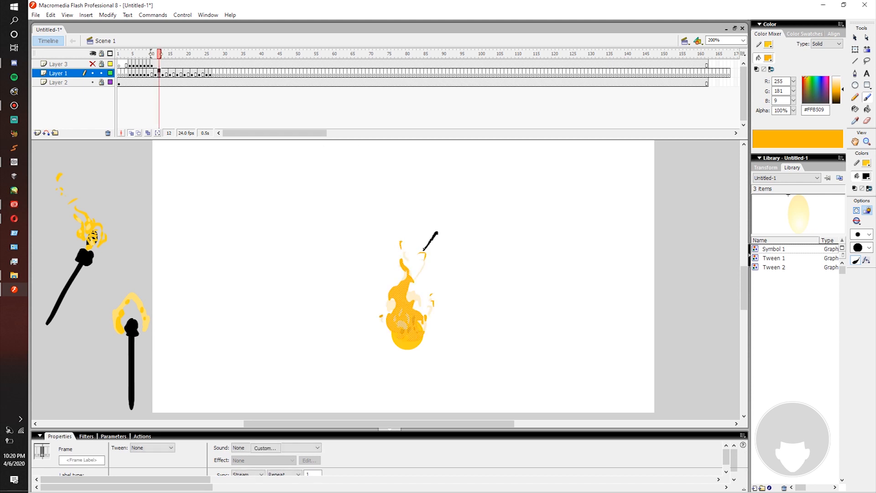
drag(424, 250, 430, 251)
key(ctrl+z)
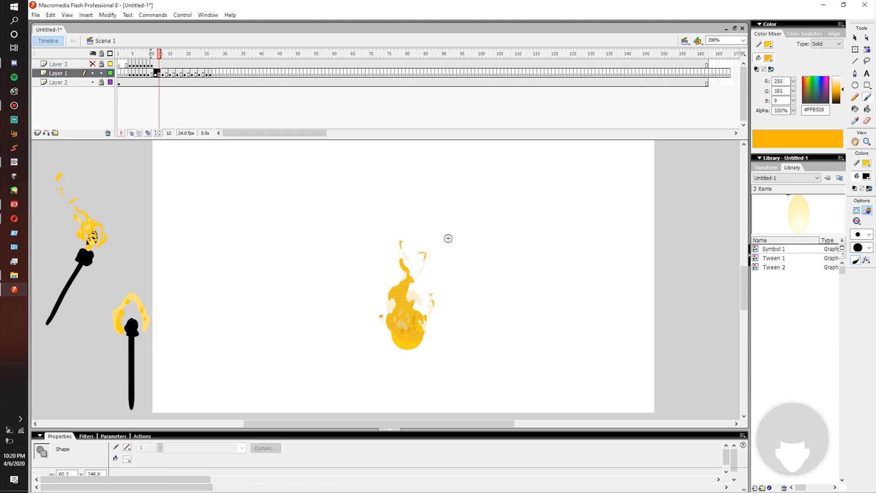
- Step forward through the frames from frame 12 to follow how the detached sparks above the flame shrink
key(period)
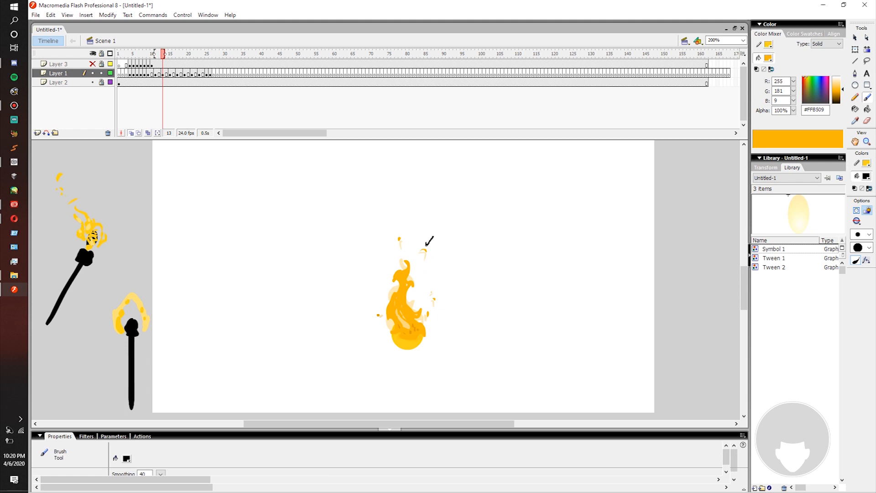
key(period)
key(period)
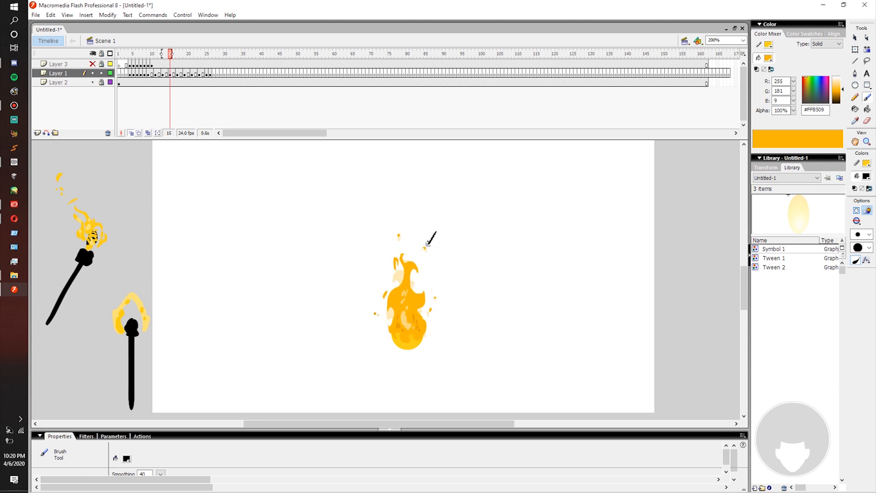
key(period)
key(period)
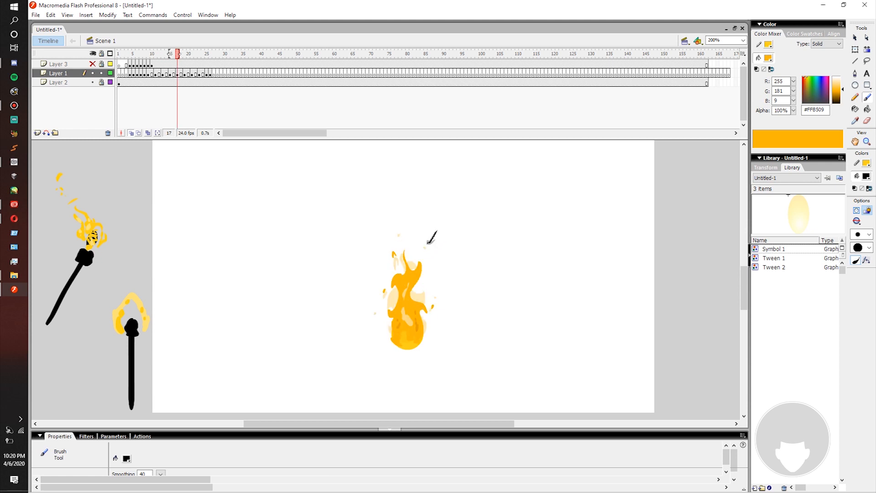
key(period)
key(period)
key(period)
- Play back the flame animation from around frame 7 to check its motion
click(140, 67)
key(Return)
click(141, 76)
key(Return)
key(Return)
- Step backward frame by frame from frame 20 to frame 13 on Layer 1 to examine the sparks and flame shapes
click(194, 54)
click(193, 65)
click(189, 74)
key(comma)
key(comma)
key(comma)
key(comma)
key(comma)
key(comma)
key(comma)
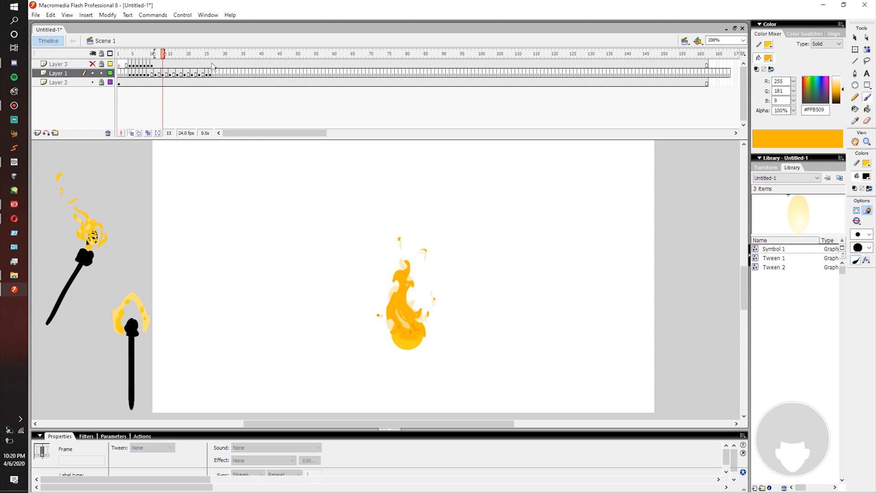
- Replay the flame animation repeatedly from its first frames to examine the burst, rising flame and breaking sparks
click(128, 83)
key(Return)
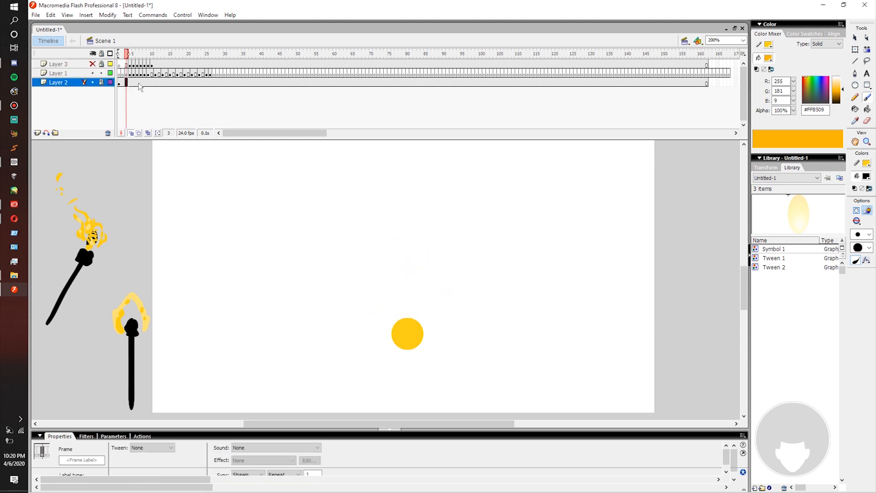
click(137, 76)
key(Return)
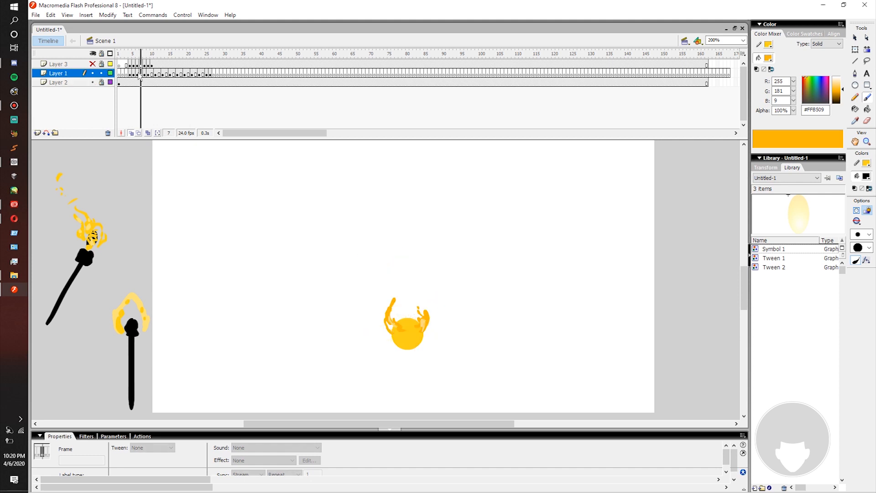
click(126, 76)
key(Return)
click(127, 76)
key(Return)
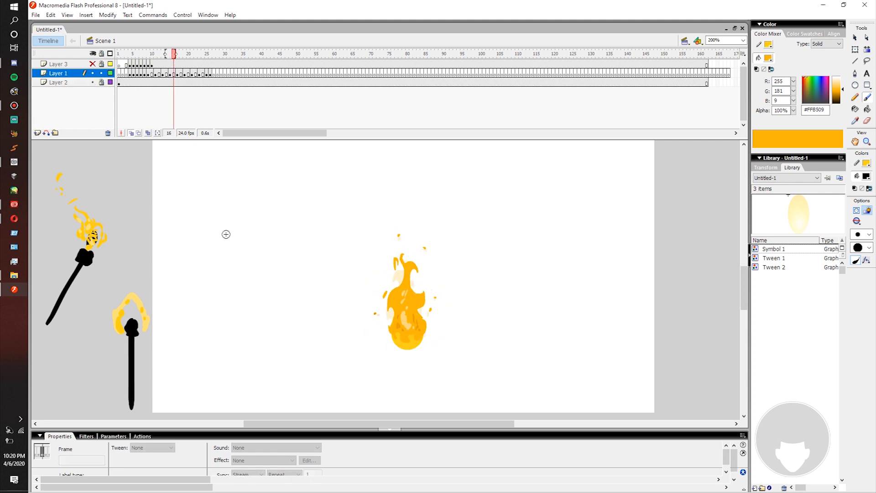
click(126, 77)
key(Return)
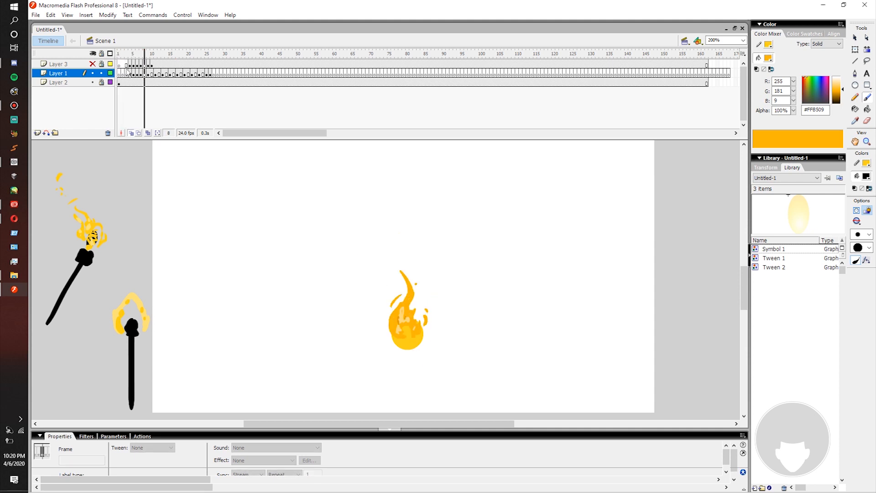
click(126, 76)
key(Return)
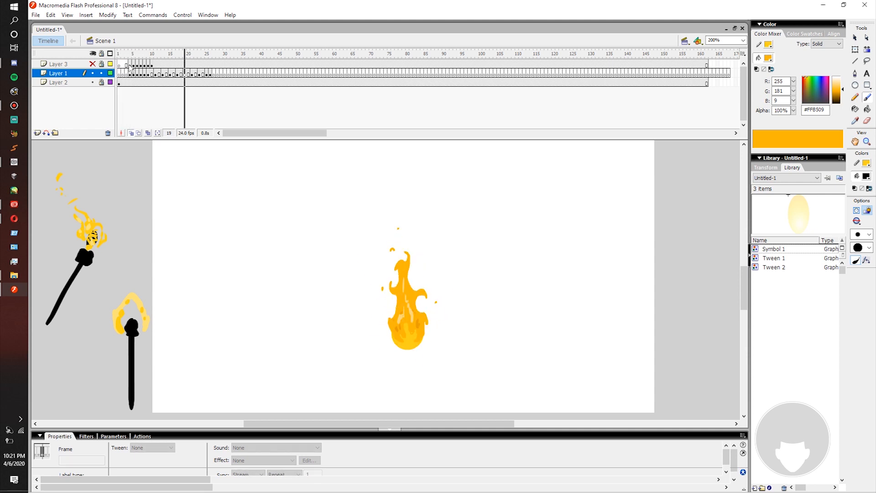
click(129, 66)
key(Return)
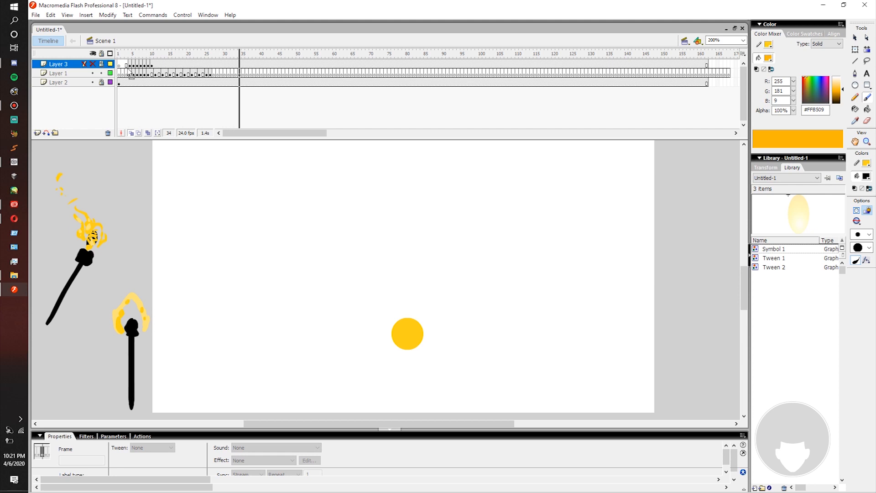
click(130, 74)
key(Return)
click(124, 74)
key(Return)
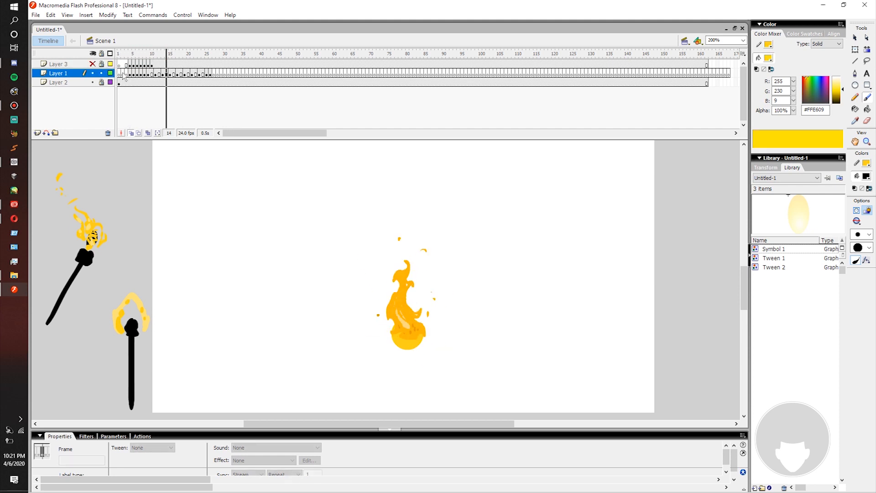
click(124, 74)
key(Return)
click(123, 74)
key(Return)
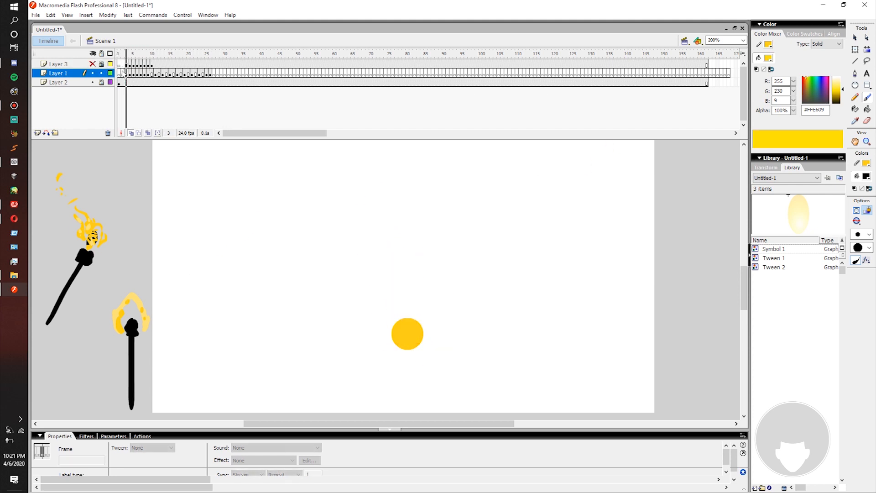
click(119, 76)
key(Return)
click(129, 75)
key(Return)
click(129, 75)
key(Return)
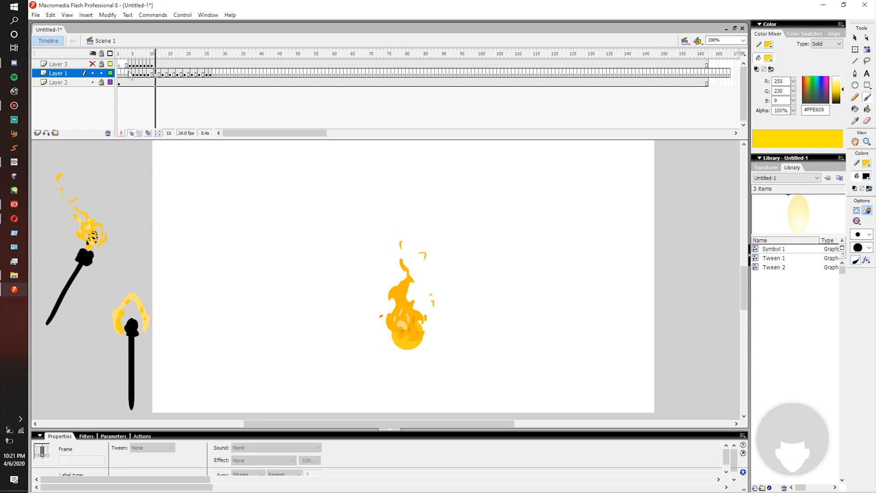
click(130, 75)
key(Return)
click(130, 74)
key(Return)
click(129, 75)
key(Return)
click(129, 75)
key(Return)
click(126, 75)
key(Return)
click(120, 75)
key(Return)
click(123, 74)
key(Return)
click(122, 75)
key(Return)
click(122, 74)
key(Return)
click(121, 74)
key(Return)
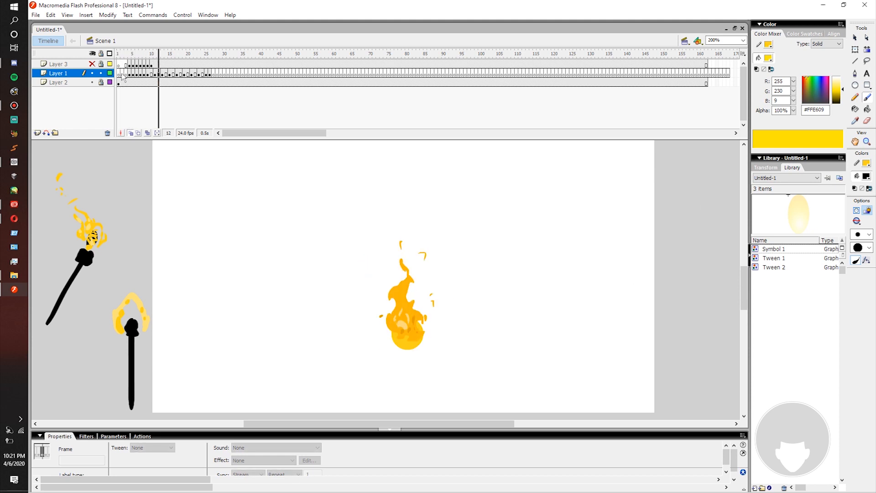
click(122, 74)
key(Return)
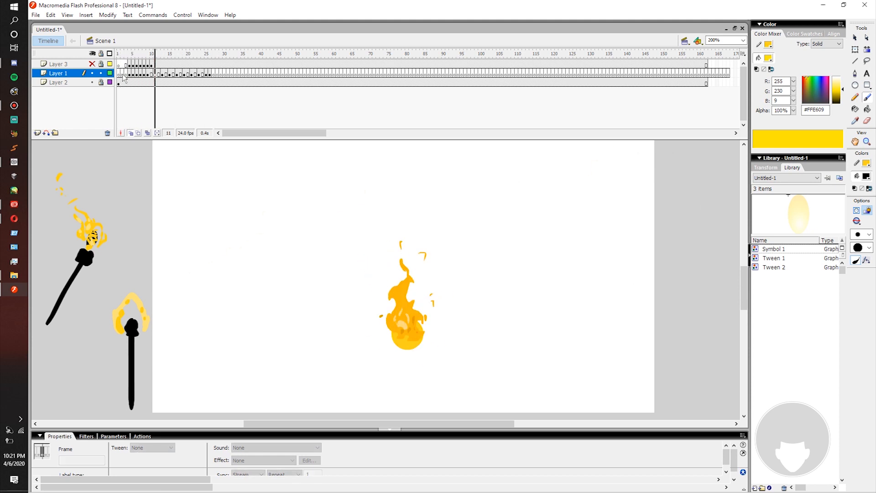
click(125, 72)
key(Return)
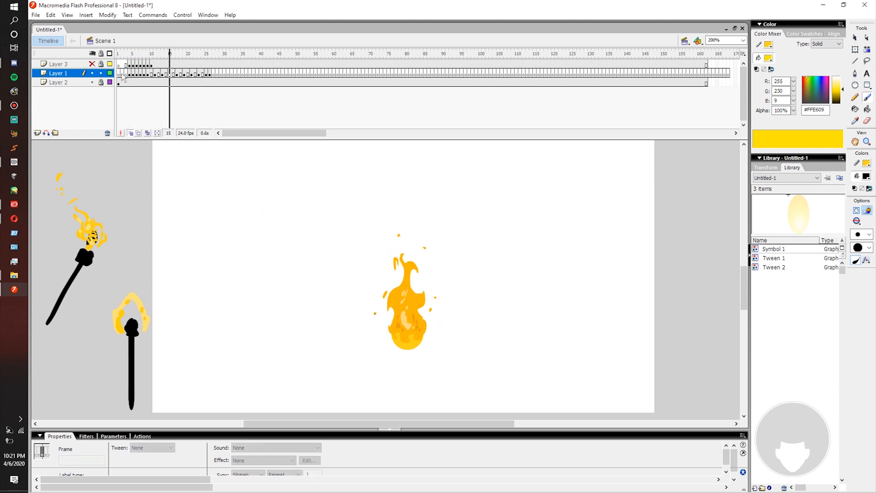
click(123, 74)
key(Return)
click(122, 74)
key(Return)
click(122, 72)
key(Return)
click(123, 68)
key(Return)
click(124, 71)
key(Return)
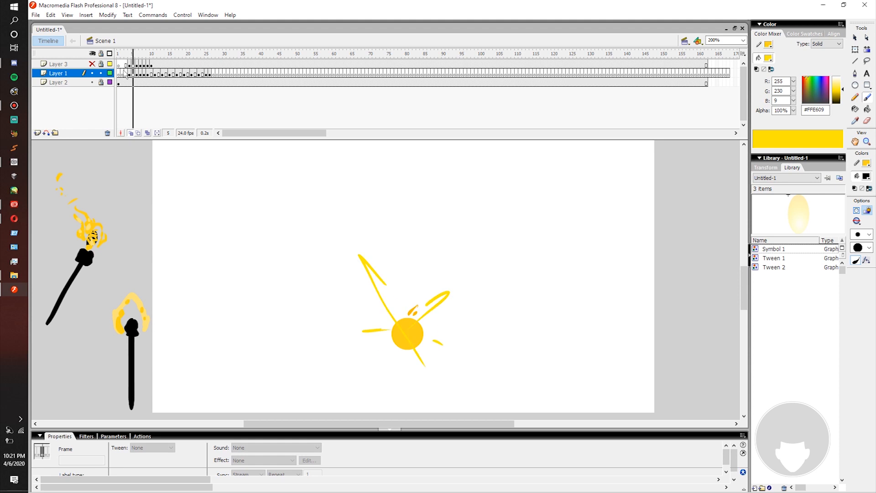
click(123, 72)
key(Return)
click(123, 74)
key(Return)
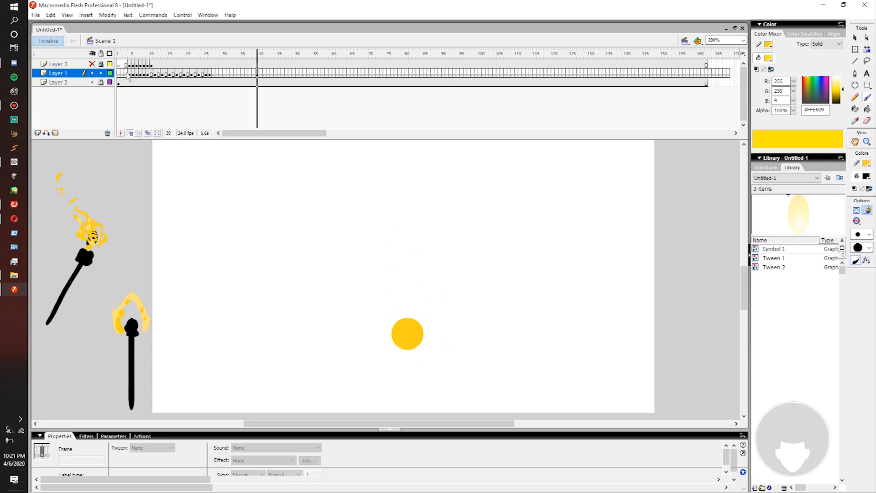
click(126, 78)
key(Return)
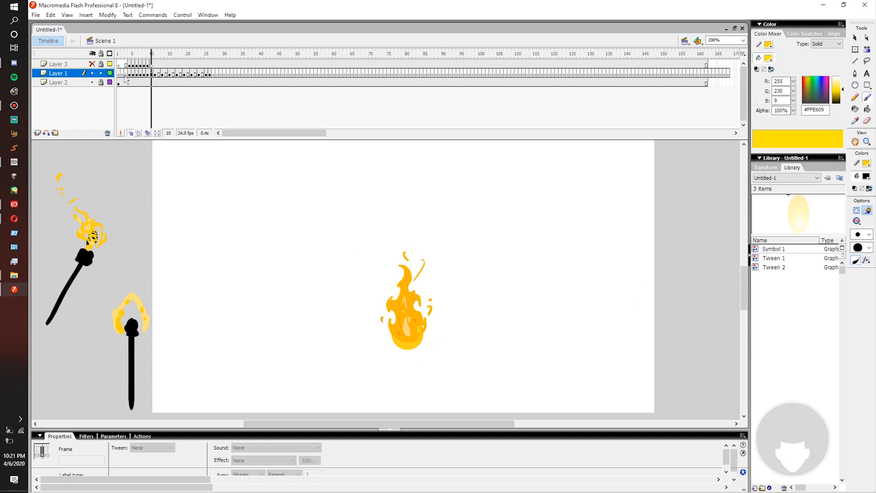
- Play the flame animation over and over from frames 2 to 4 with Layer 3 hidden to examine the flame's timing
click(123, 76)
key(Return)
click(122, 77)
key(Return)
click(122, 77)
key(Return)
click(122, 76)
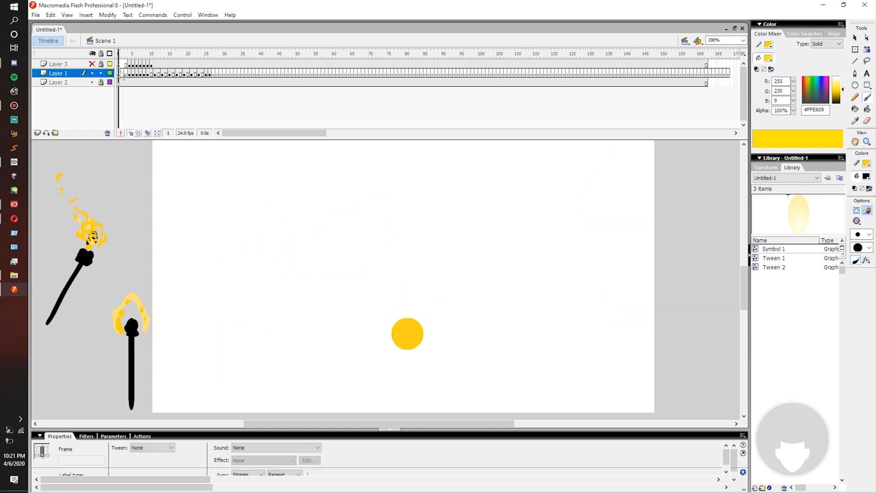
key(Return)
click(125, 76)
key(Return)
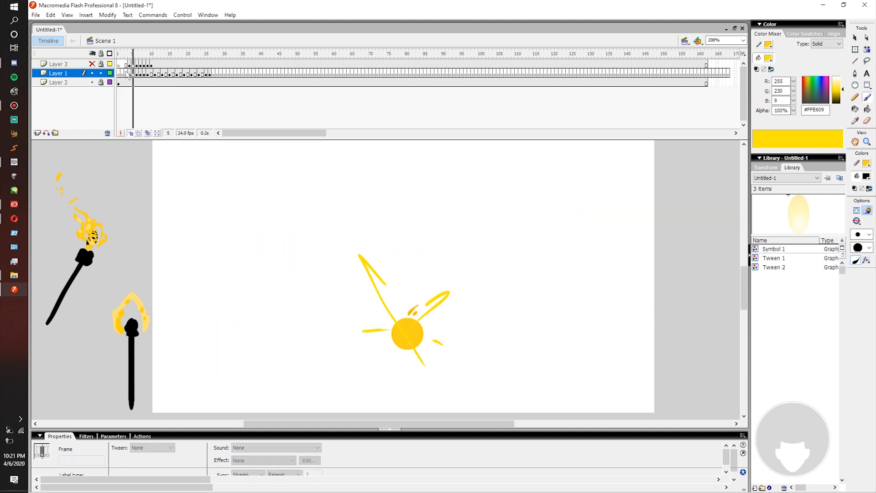
click(127, 76)
key(Return)
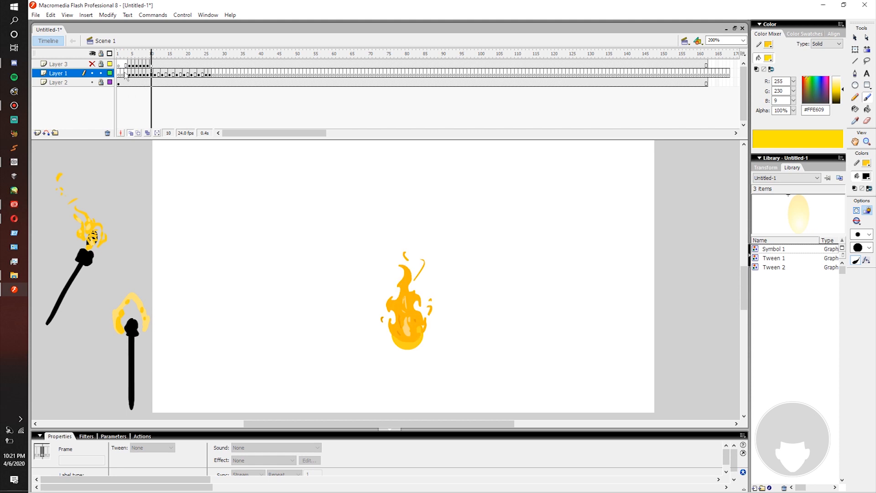
click(126, 76)
key(Return)
click(124, 77)
key(Return)
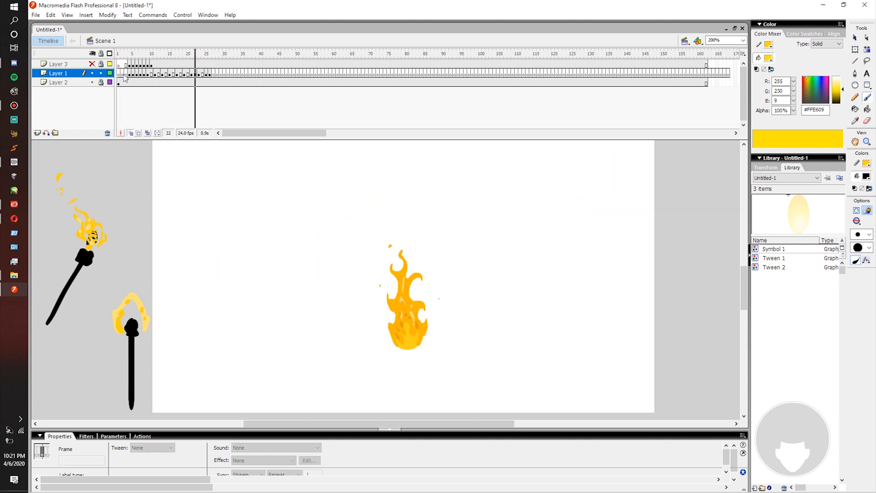
click(126, 73)
key(Return)
- Show Layer 3's glow, display Layer 1 as outlines and play the animation
click(93, 63)
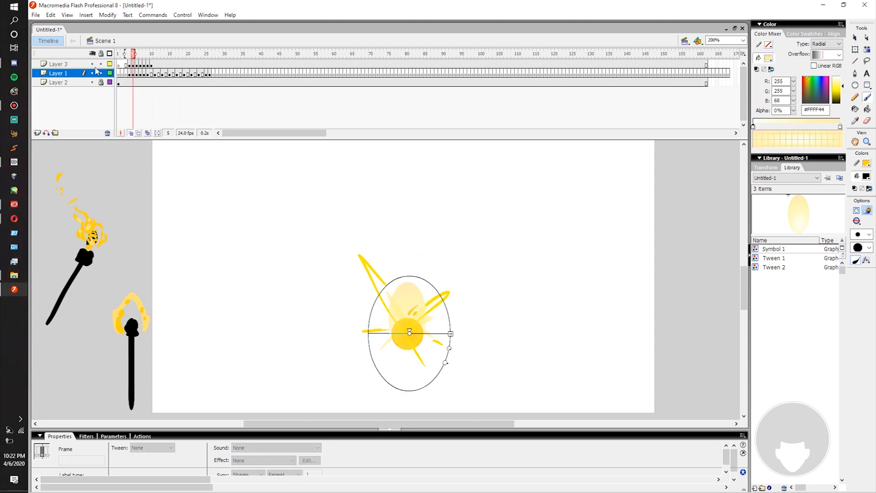
click(110, 73)
key(Return)
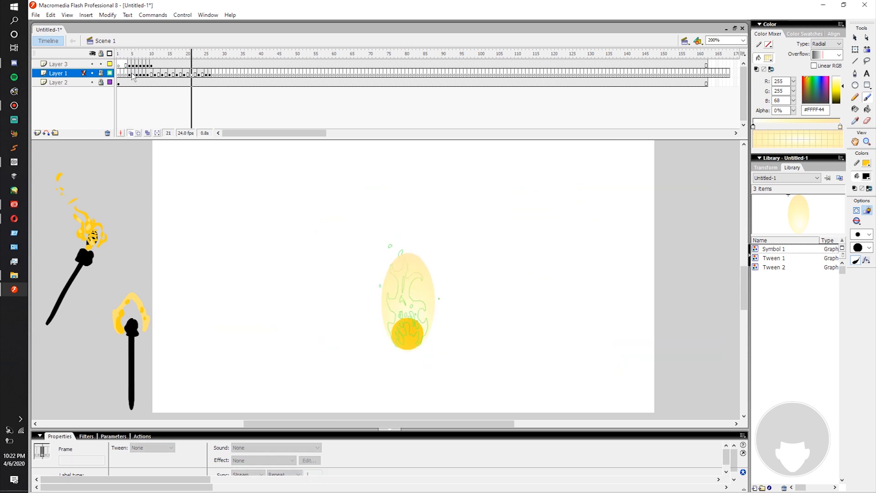
- Unlock Layer 1, turn off its outline display and select its empty frame 29 for drawing with the Brush tool
click(239, 74)
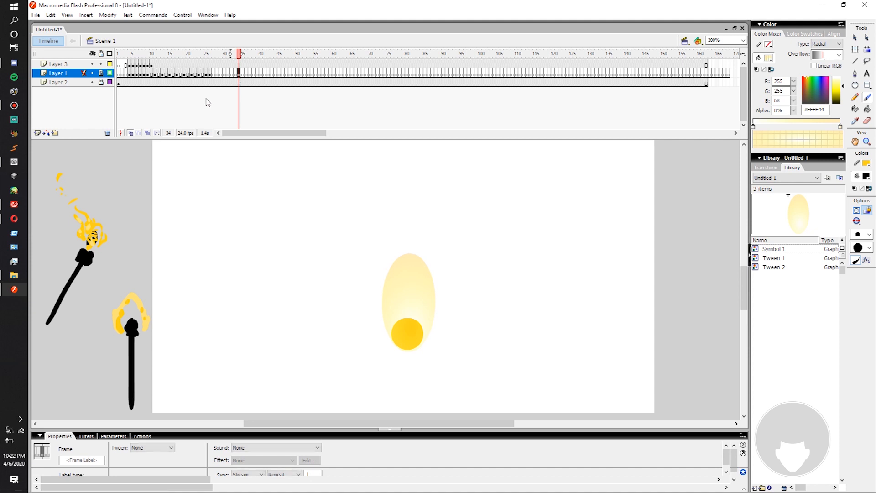
click(867, 99)
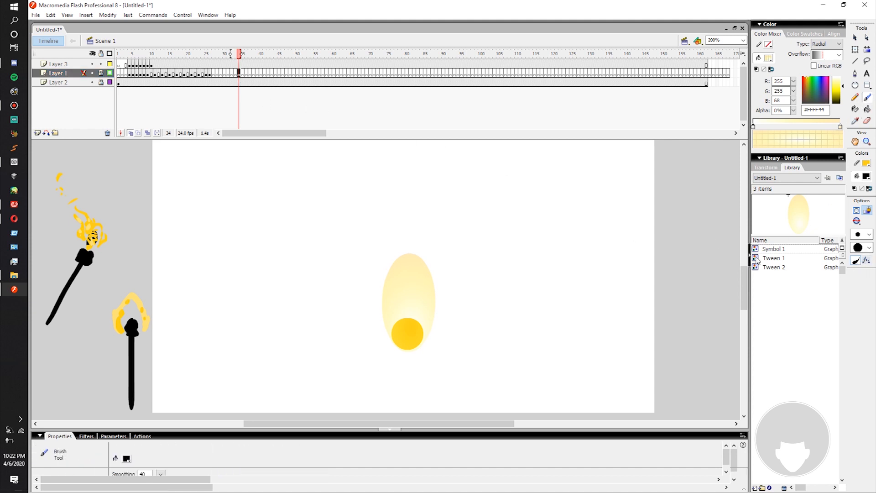
drag(469, 218, 451, 254)
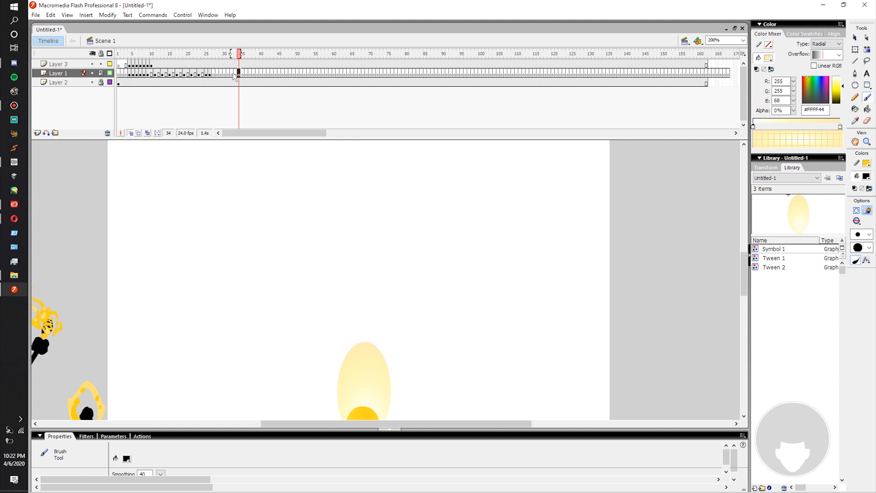
drag(235, 78, 226, 80)
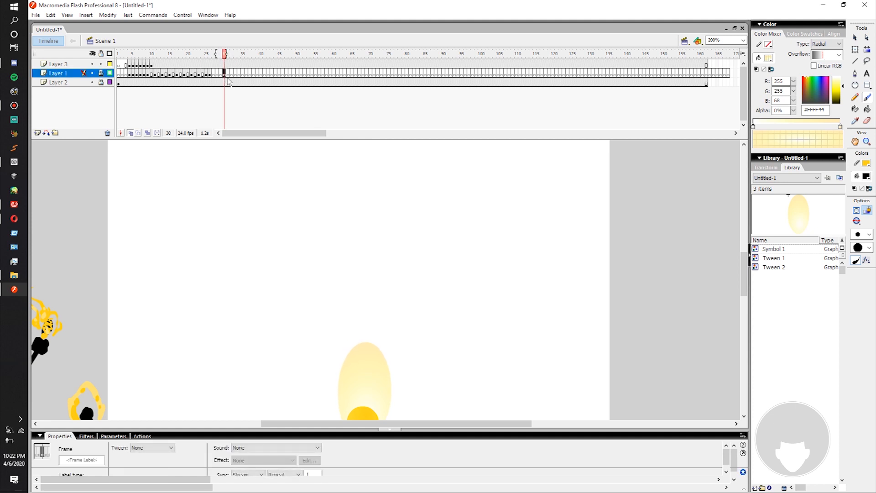
drag(368, 216, 385, 242)
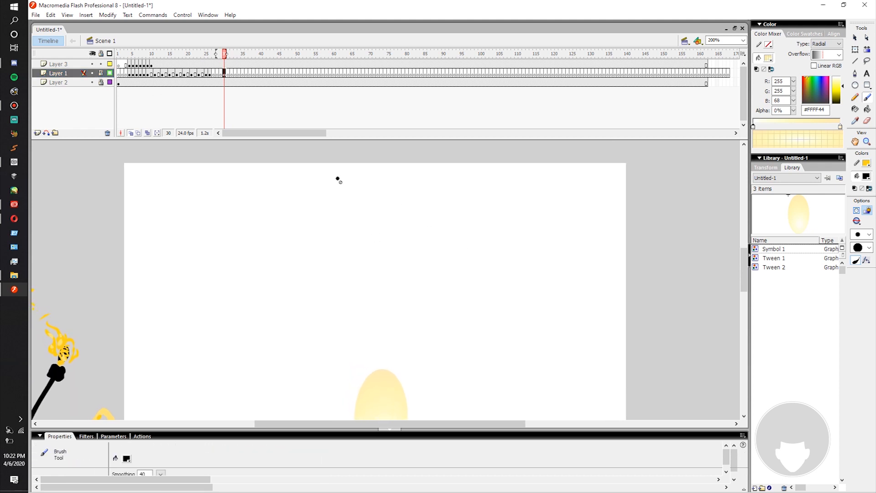
click(102, 74)
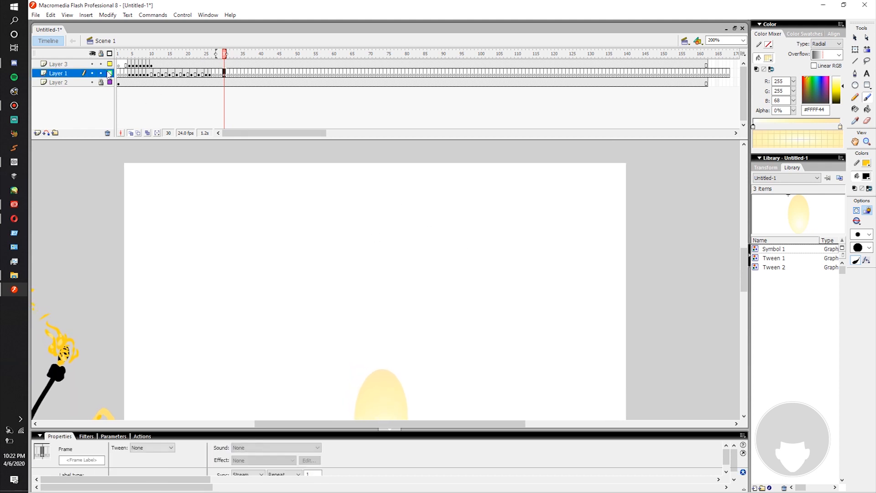
click(221, 74)
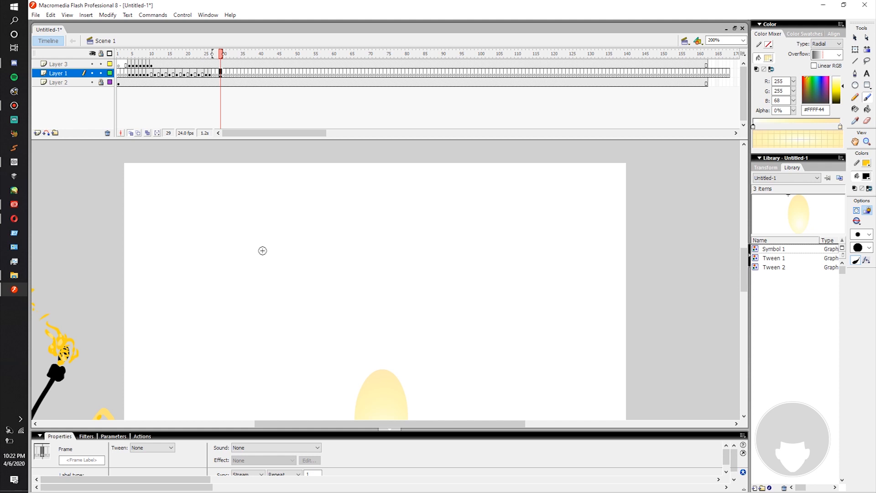
- Sketch a cartoon face's large slanted eyes with small pupils and hatched eyebrows in black at frame 29 of Layer 1
drag(262, 247, 272, 232)
key(ctrl+z)
drag(294, 249, 288, 253)
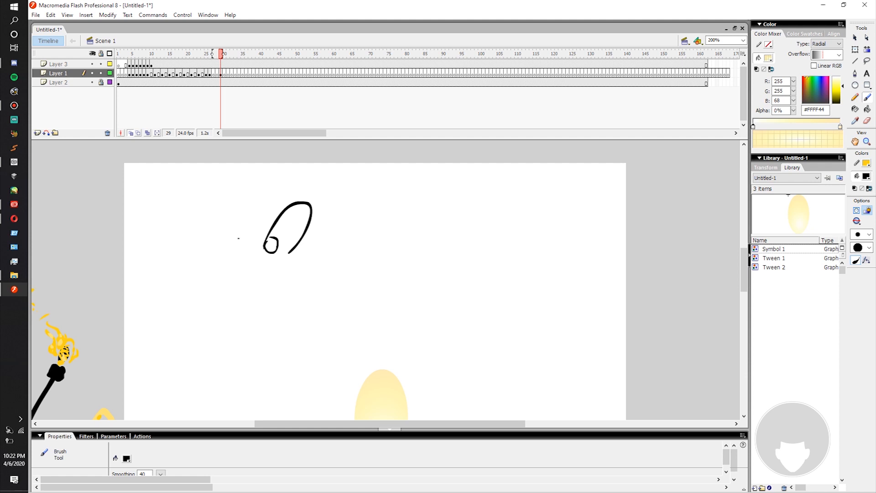
drag(220, 251, 231, 261)
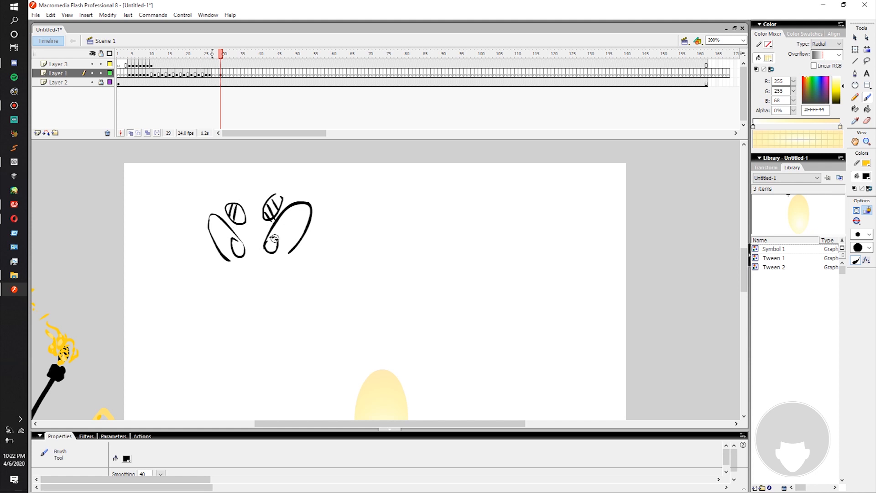
key(ctrl+z)
drag(245, 251, 235, 268)
key(space)
drag(256, 261, 253, 239)
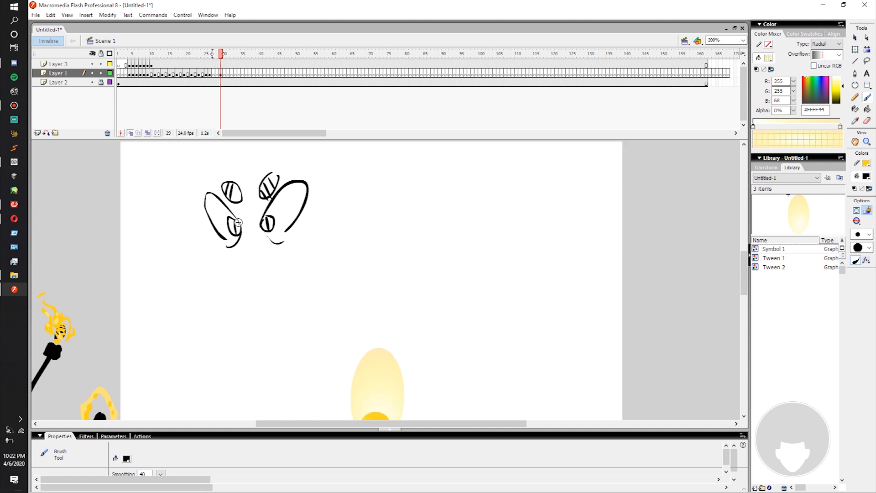
- Draw the face's hatched nose with dark nostrils below the eyes, and outline both cheeks
key(ctrl+z)
key(ctrl+z)
mouse_move(250, 259)
mouse_down()
mouse_move(265, 270)
mouse_move(289, 250)
mouse_up()
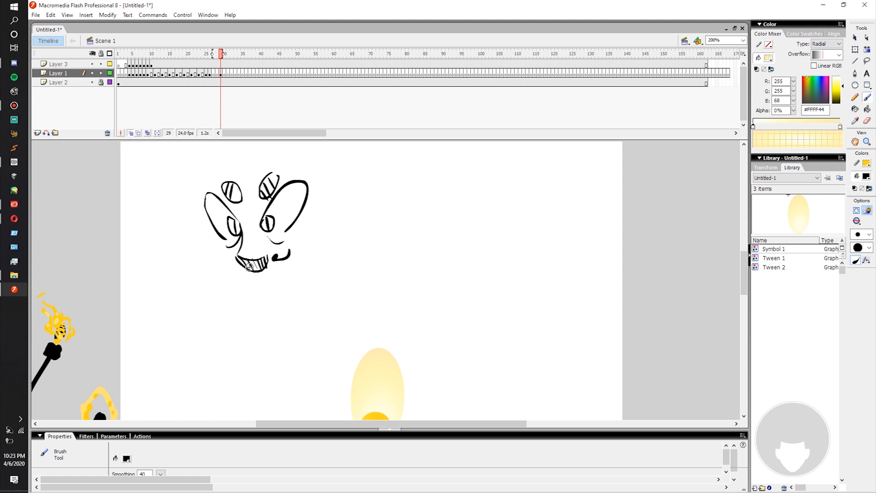
drag(239, 266, 231, 259)
drag(206, 233, 228, 266)
mouse_move(320, 208)
mouse_down()
mouse_move(327, 238)
mouse_move(297, 259)
mouse_up()
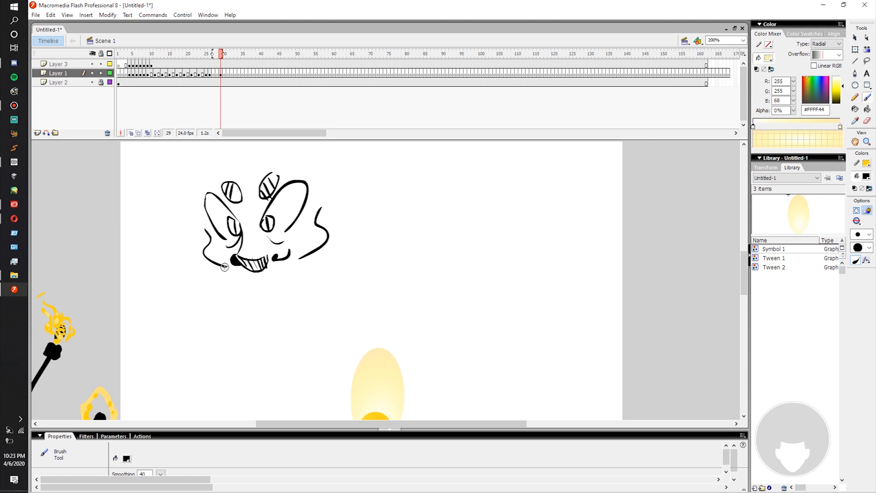
- Draw the face's tapering jaw and rounded chin, and add a small mouth beneath the nose
drag(225, 274, 240, 313)
key(ctrl+z)
mouse_move(226, 272)
mouse_down()
mouse_move(250, 313)
mouse_move(288, 311)
mouse_move(318, 246)
mouse_move(300, 269)
mouse_up()
key(ctrl+z)
key(ctrl+z)
key(ctrl+z)
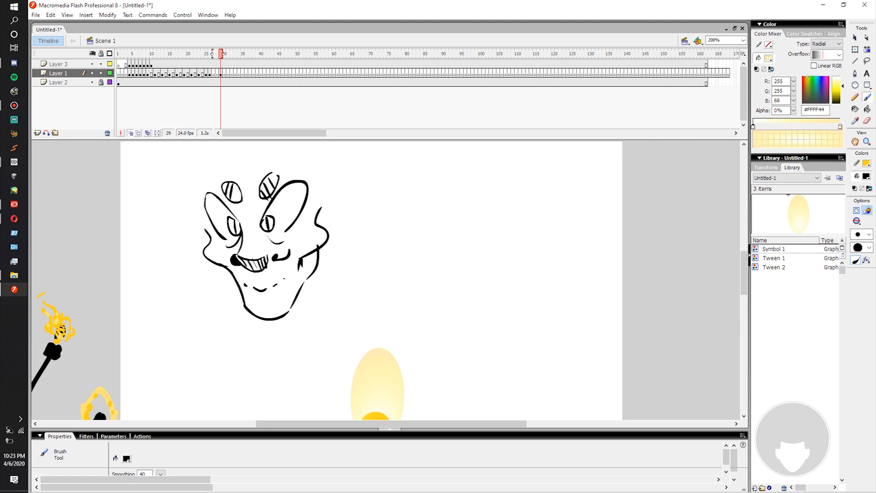
mouse_move(287, 275)
mouse_down()
mouse_move(251, 289)
mouse_move(277, 287)
mouse_move(276, 274)
mouse_up()
- Add an ear on each side of the head and loose curly hair strokes around the forehead and ear
mouse_move(325, 209)
mouse_down()
mouse_move(347, 210)
mouse_move(325, 226)
mouse_up()
mouse_move(201, 218)
mouse_down()
mouse_move(210, 245)
mouse_move(198, 228)
mouse_move(205, 243)
mouse_move(192, 174)
mouse_up()
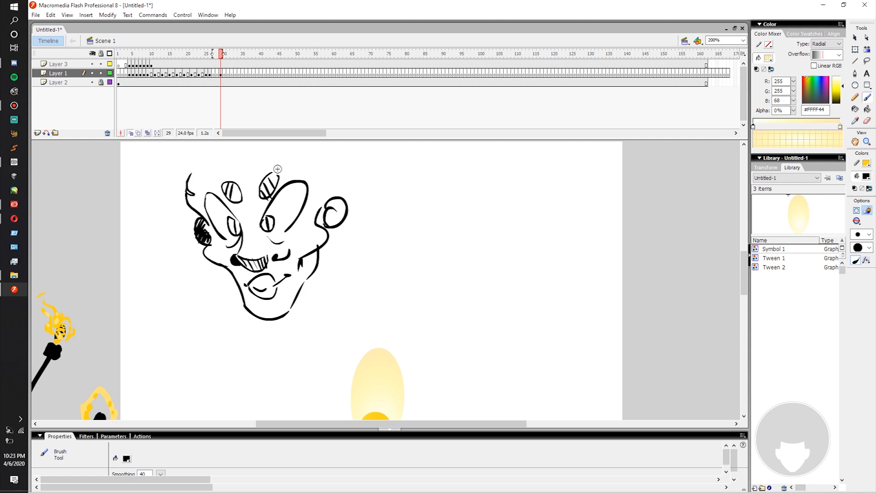
drag(308, 170, 294, 209)
drag(192, 194, 217, 179)
mouse_move(269, 173)
mouse_down()
mouse_move(314, 206)
mouse_move(327, 228)
mouse_up()
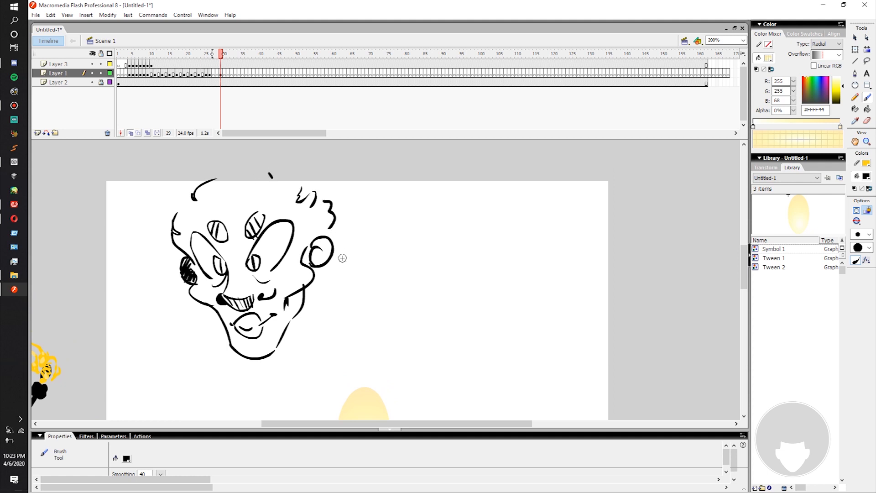
mouse_move(345, 261)
mouse_down()
mouse_move(347, 281)
mouse_move(307, 305)
mouse_up()
- Add lower lid lines beneath both of the face's eyes
drag(243, 271, 287, 270)
drag(227, 270, 211, 282)
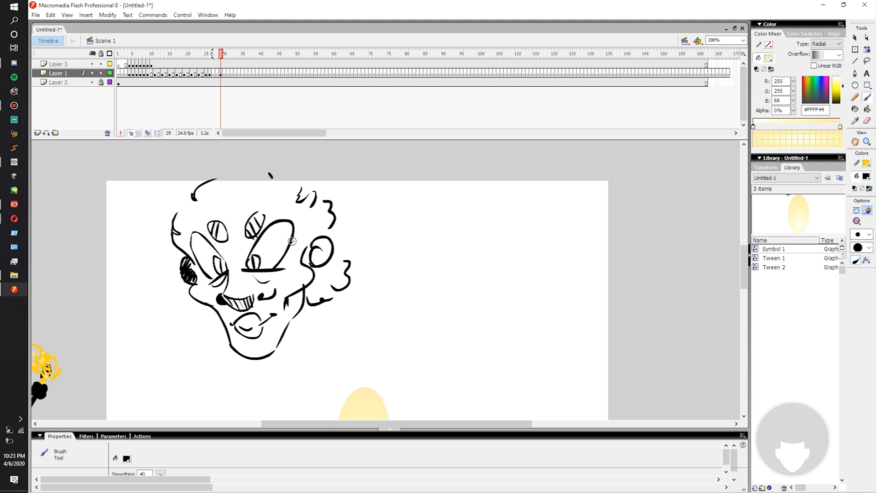